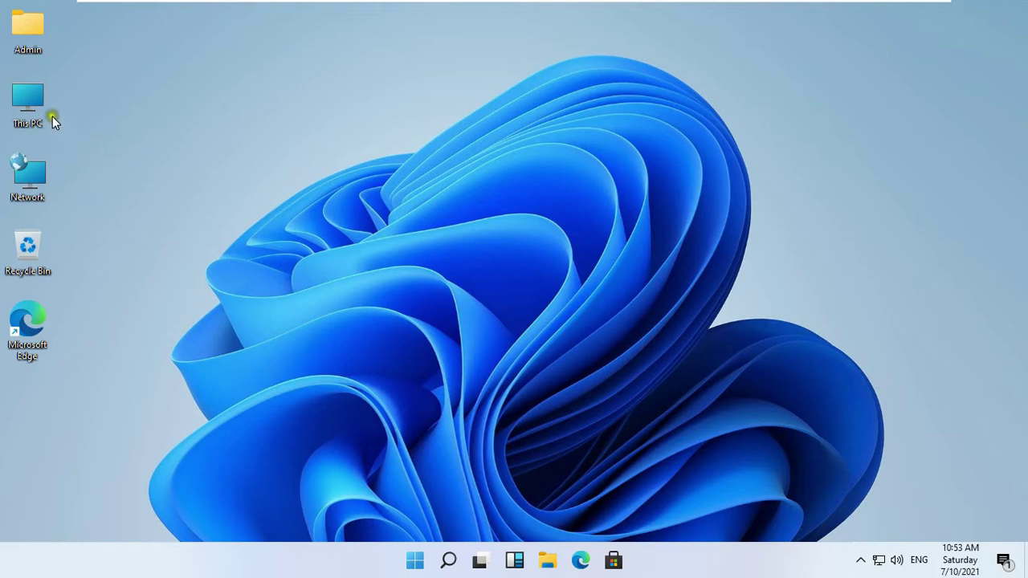
- Open Local Disk (C:) from This PC in File Explorer
{"action": "double_click", "coordinate": [32, 104]}
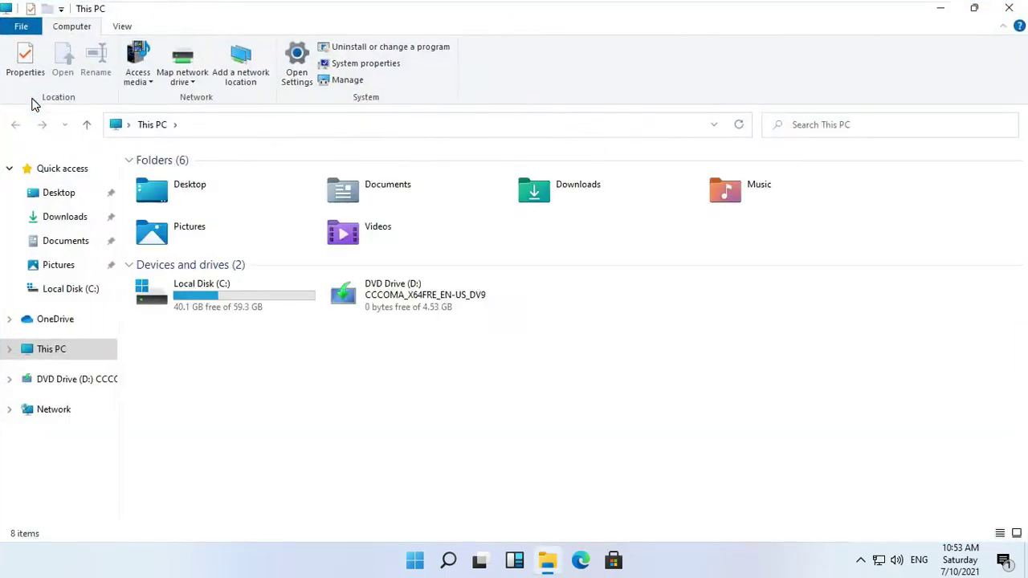
{"action": "double_click", "coordinate": [211, 299]}
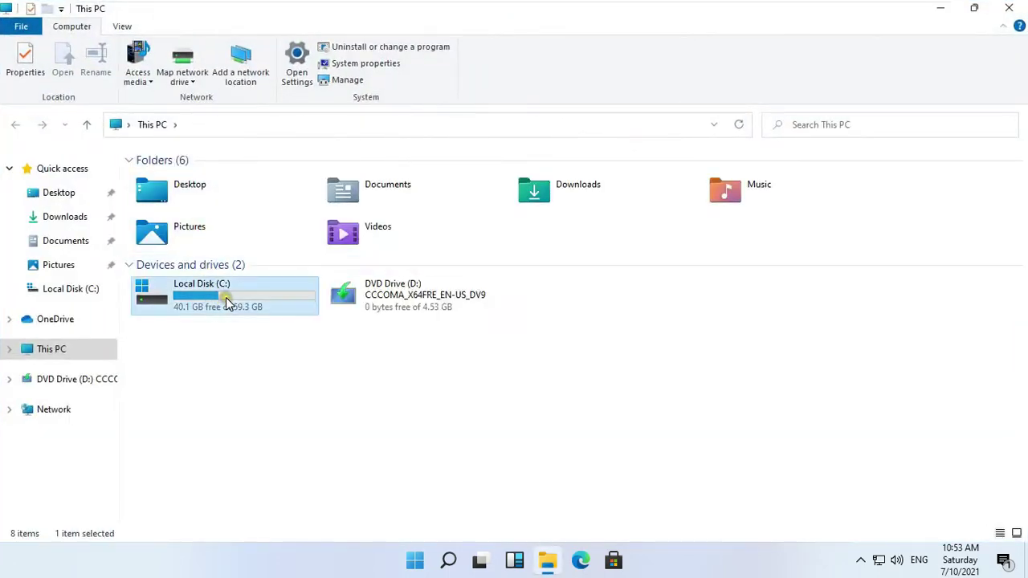
{"action": "left_click", "coordinate": [208, 320]}
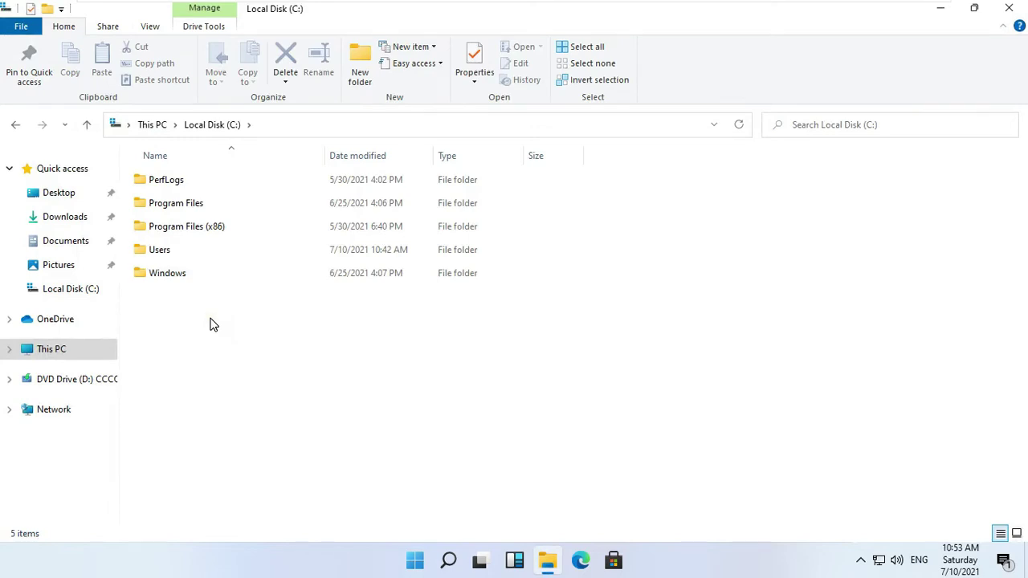
- Create a new folder named Profiles at the root of the C: drive
{"action": "right_click", "coordinate": [211, 325]}
{"action": "mouse_move", "coordinate": [311, 495]}
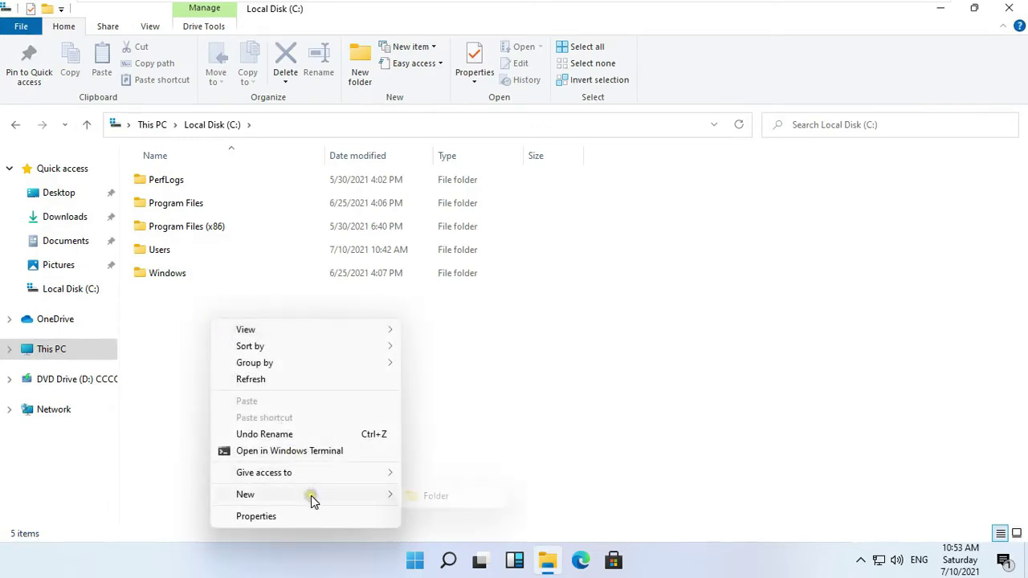
{"action": "left_click", "coordinate": [434, 497]}
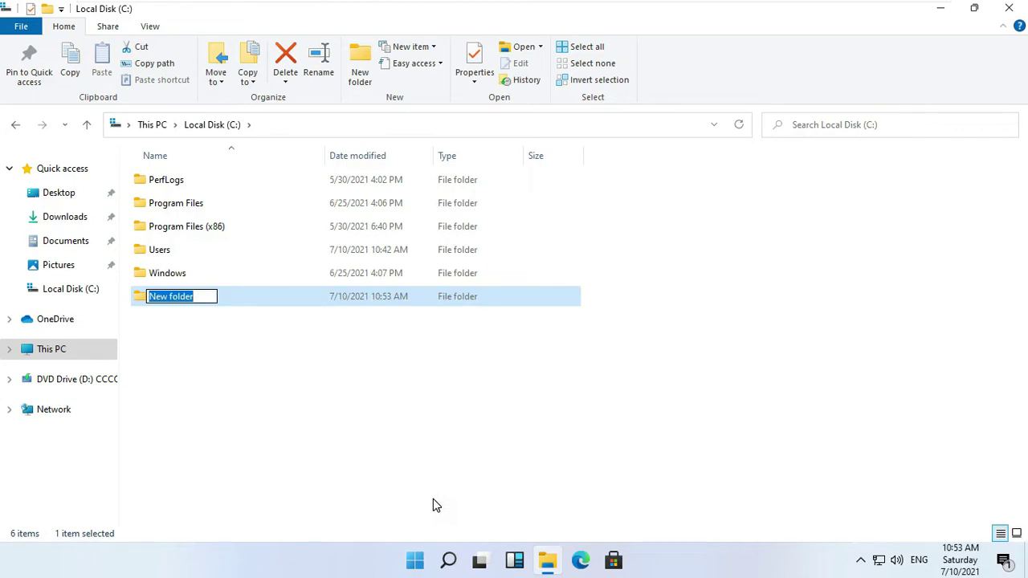
{"action": "type", "text": "P"}
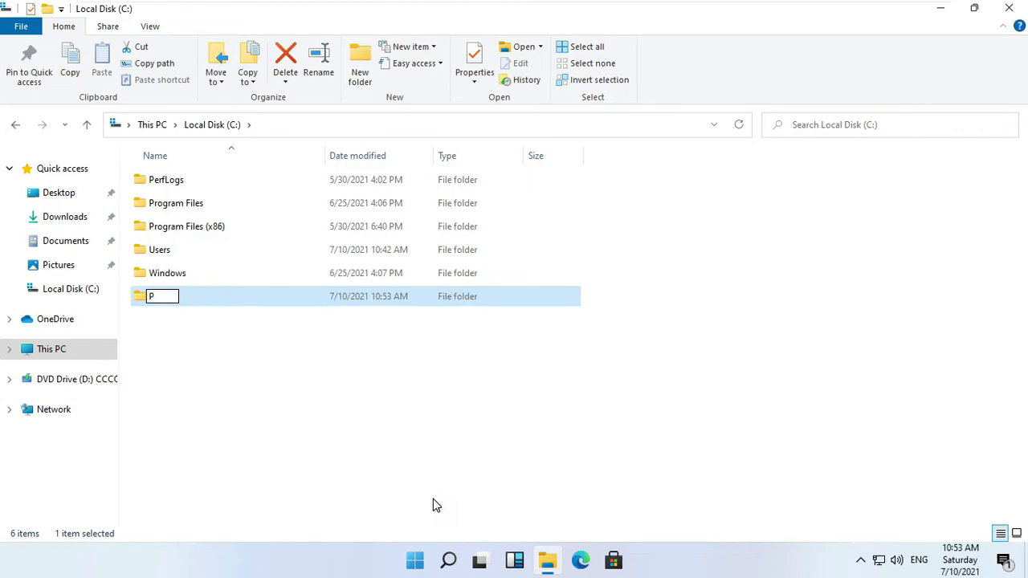
{"action": "type", "text": "rofiles"}
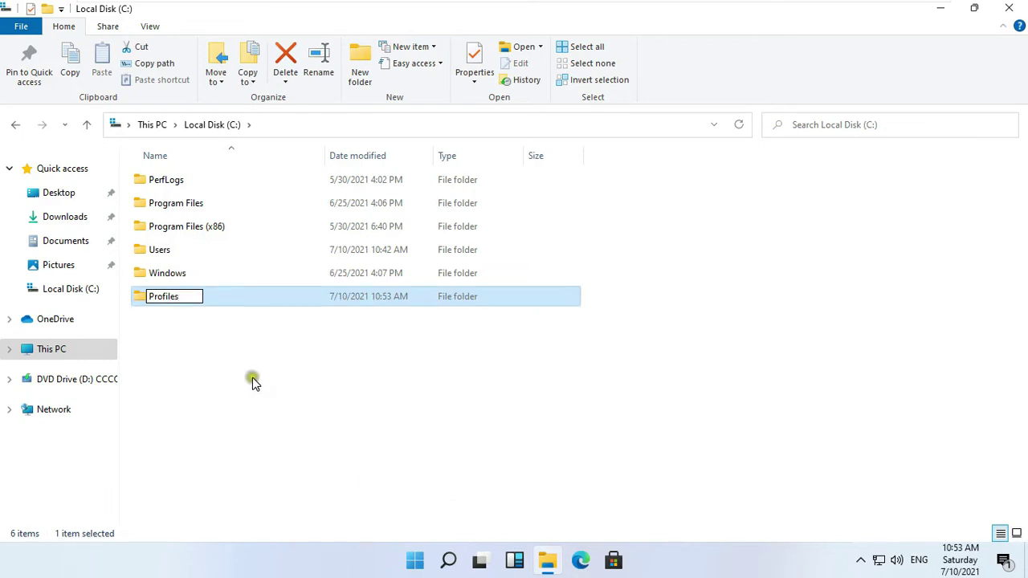
{"action": "left_click", "coordinate": [265, 374]}
{"action": "left_click", "coordinate": [168, 298]}
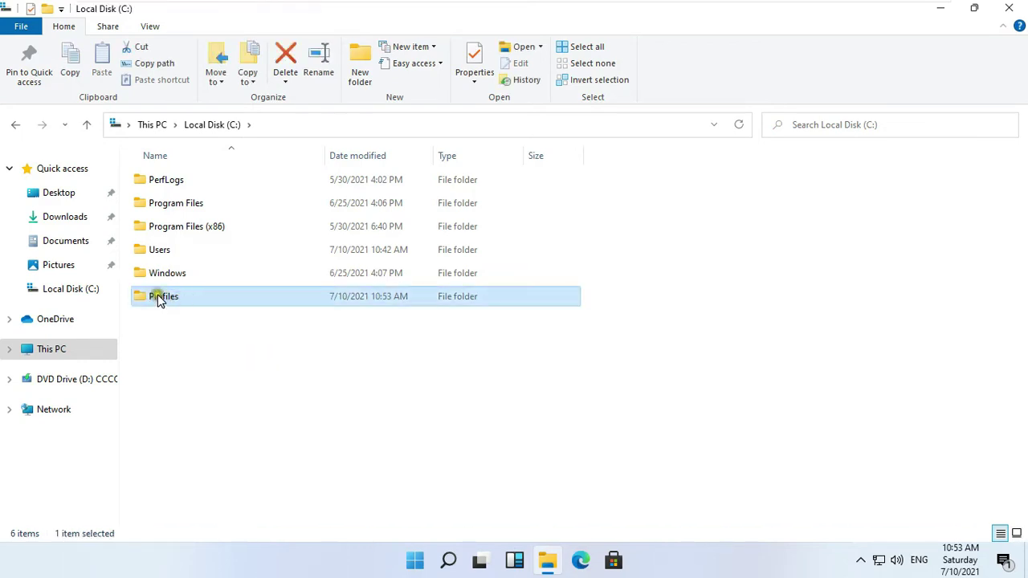
- Share the Profiles folder with Everyone at Read/Write, published as \\PC1\Profiles
{"action": "right_click", "coordinate": [177, 299]}
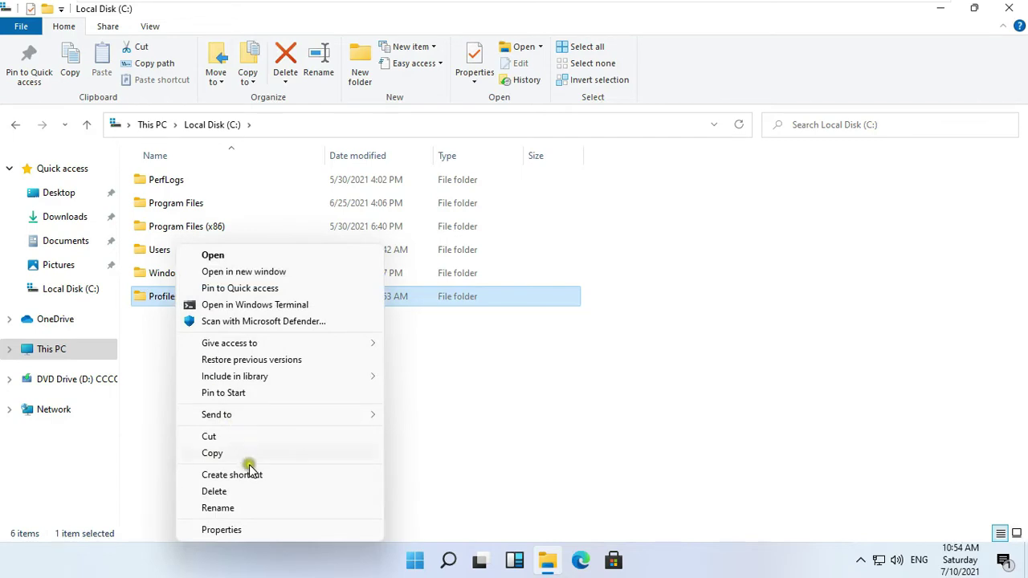
{"action": "left_click", "coordinate": [260, 531]}
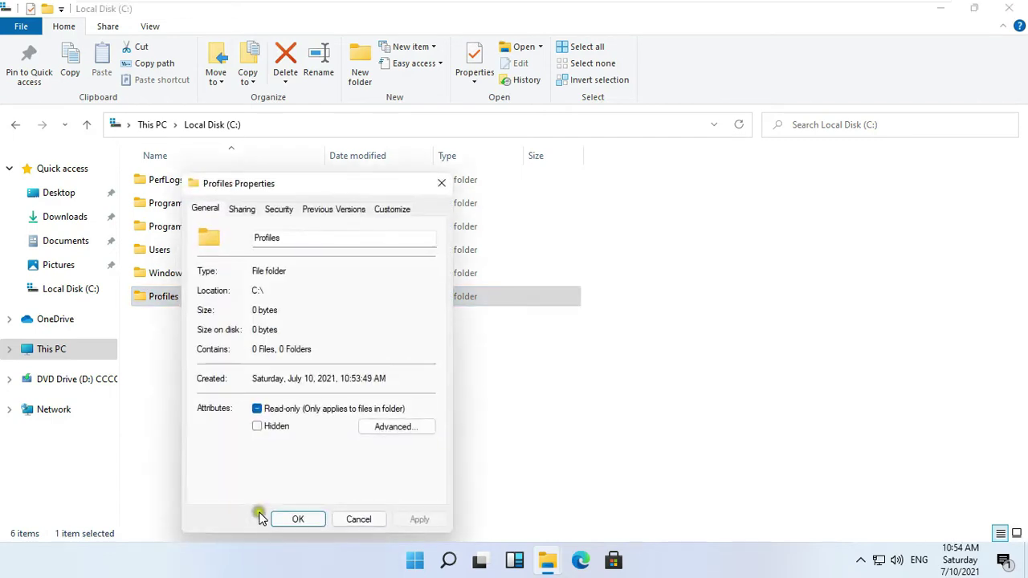
{"action": "left_click", "coordinate": [243, 211]}
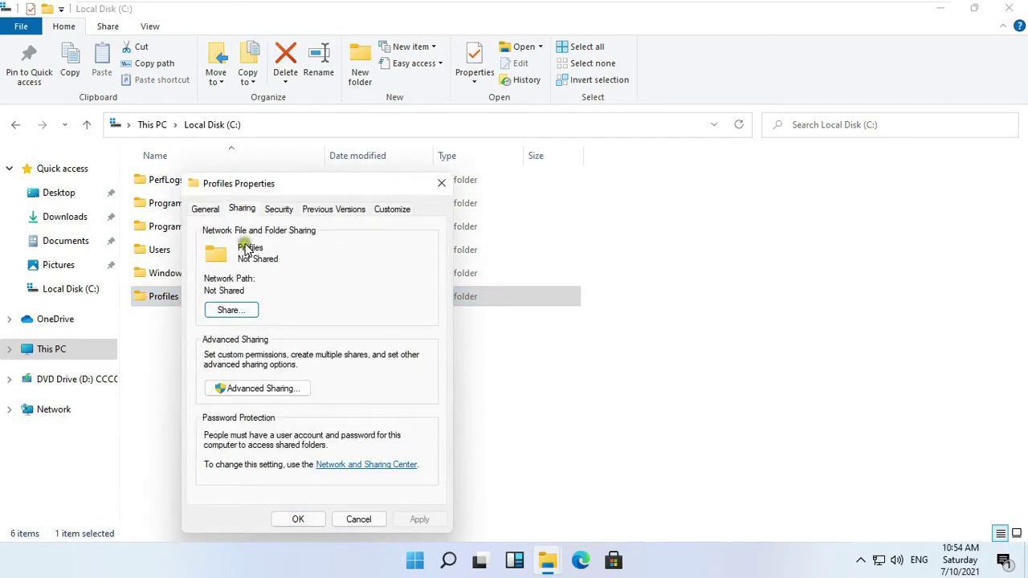
{"action": "left_click", "coordinate": [229, 311]}
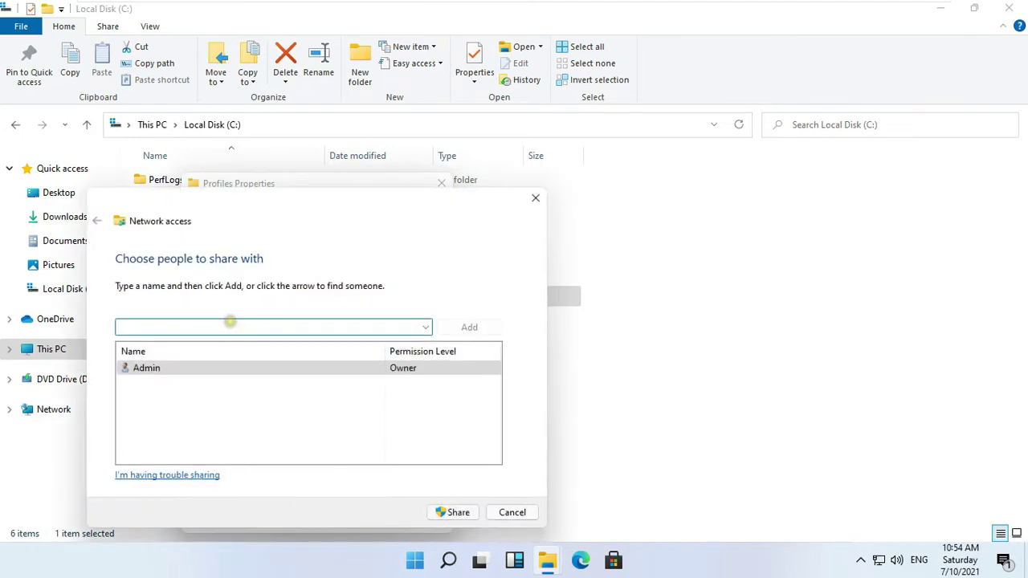
{"action": "type", "text": "everyone"}
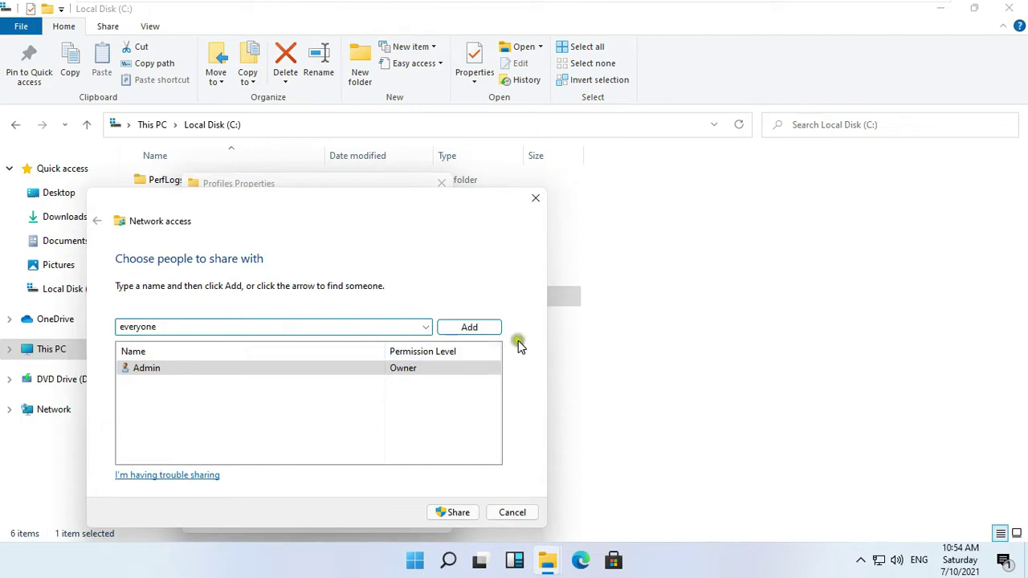
{"action": "left_click", "coordinate": [479, 328]}
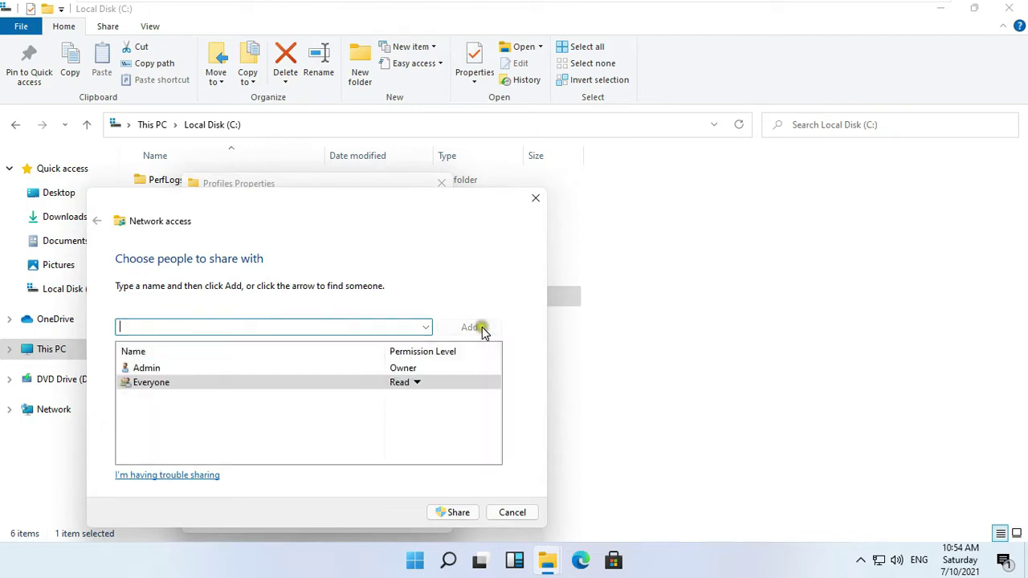
{"action": "left_click", "coordinate": [417, 382]}
{"action": "left_click", "coordinate": [460, 406]}
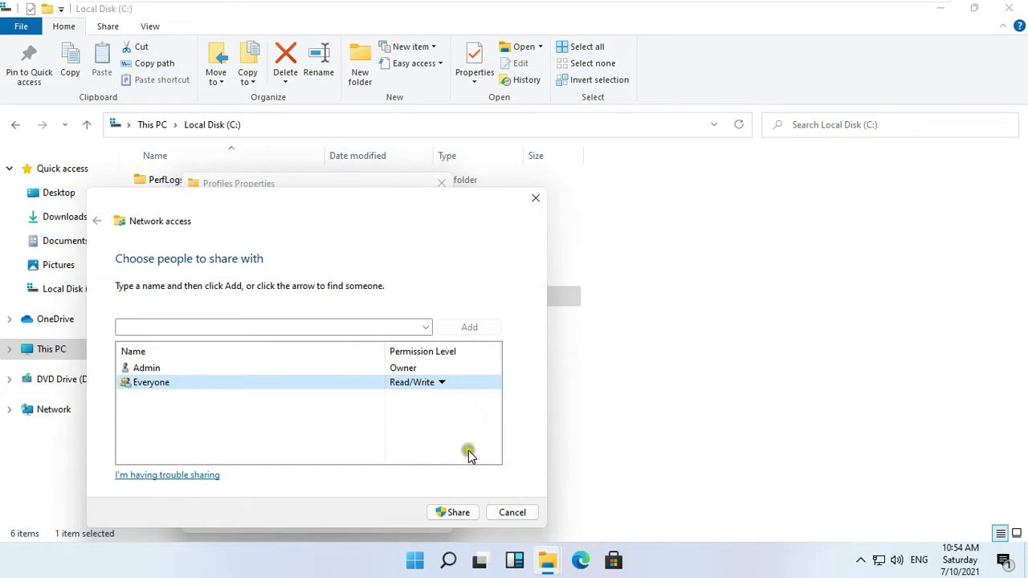
{"action": "left_click", "coordinate": [455, 516]}
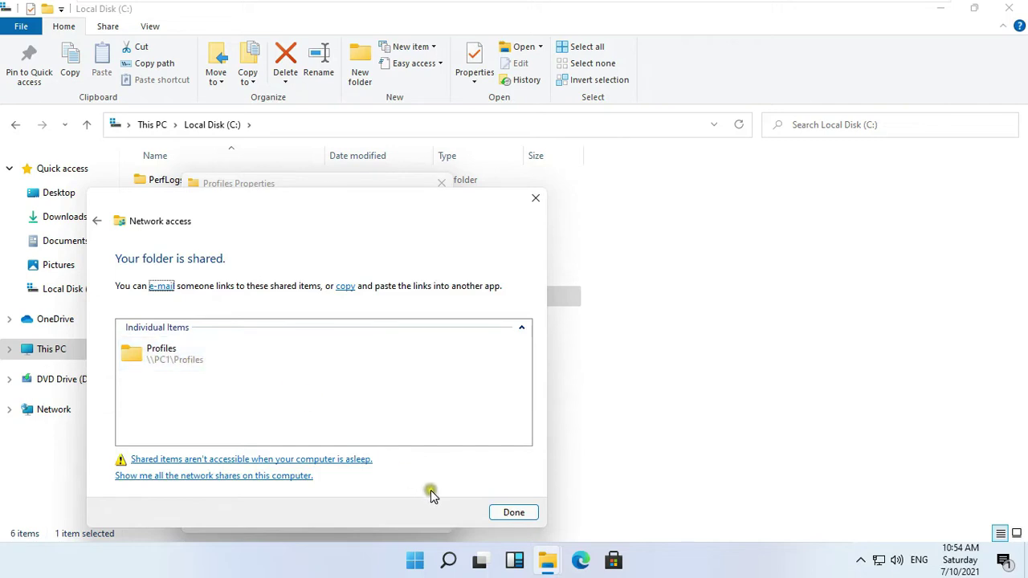
{"action": "left_click", "coordinate": [508, 513]}
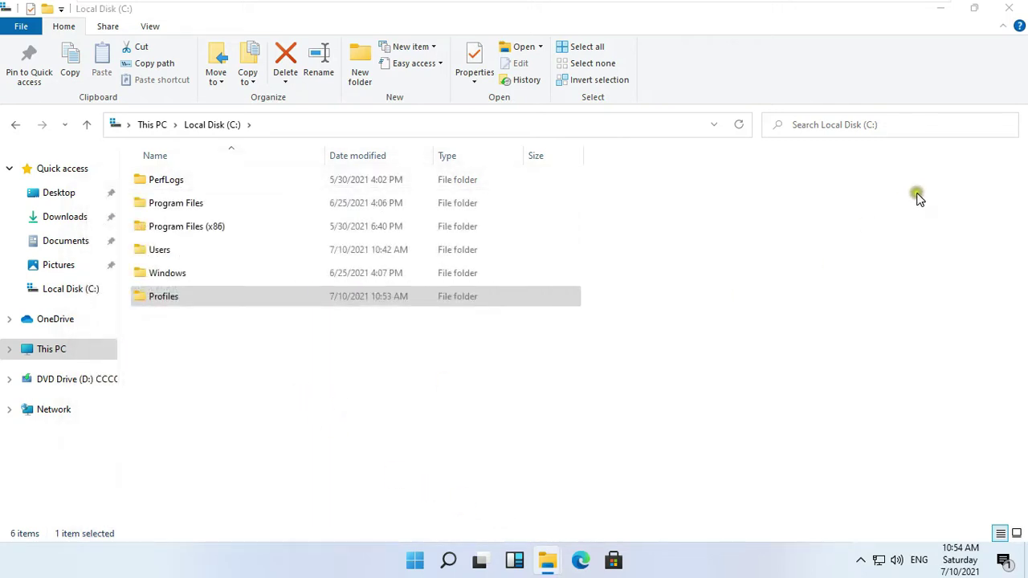
- Close the Explorer windows and open Local Users and Groups in Computer Management
{"action": "left_click", "coordinate": [1009, 8]}
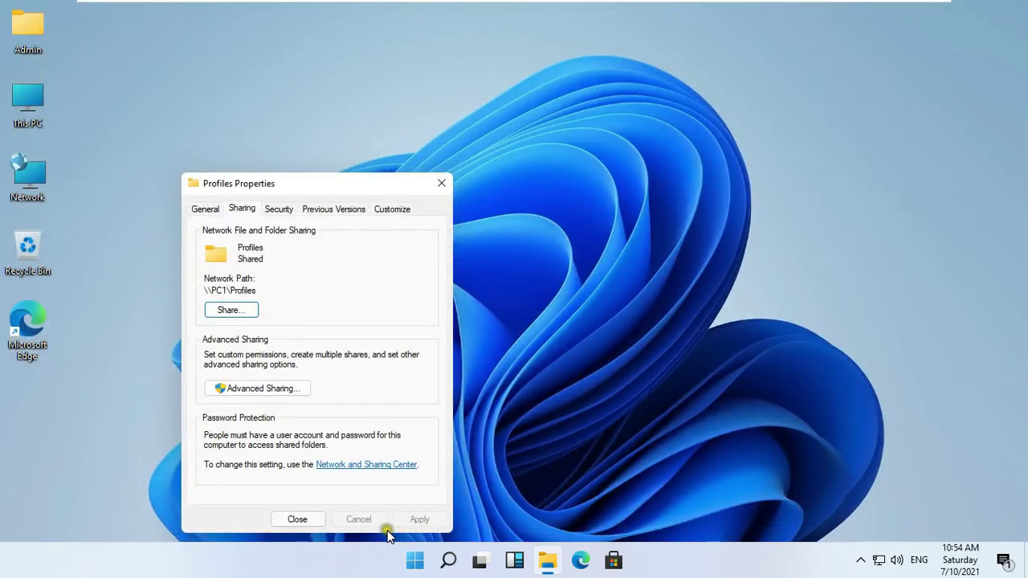
{"action": "left_click", "coordinate": [299, 520]}
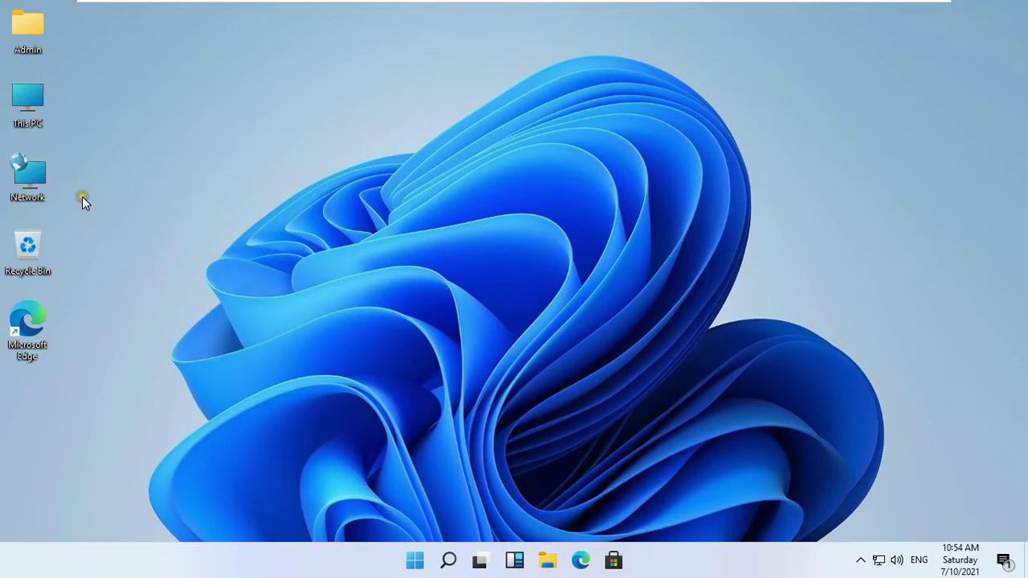
{"action": "right_click", "coordinate": [28, 97]}
{"action": "left_click", "coordinate": [81, 142]}
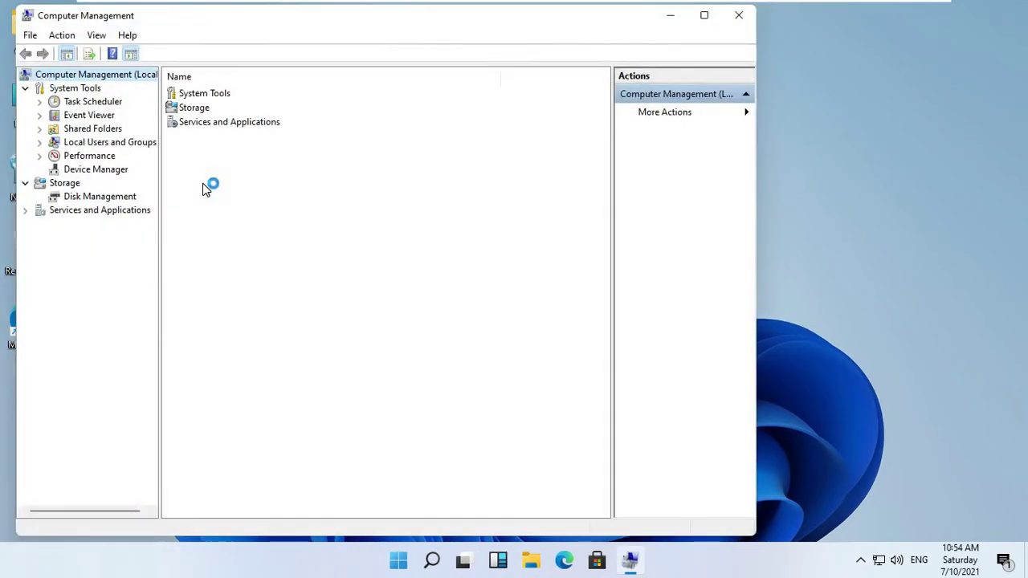
{"action": "left_click", "coordinate": [103, 145]}
{"action": "left_click", "coordinate": [39, 142]}
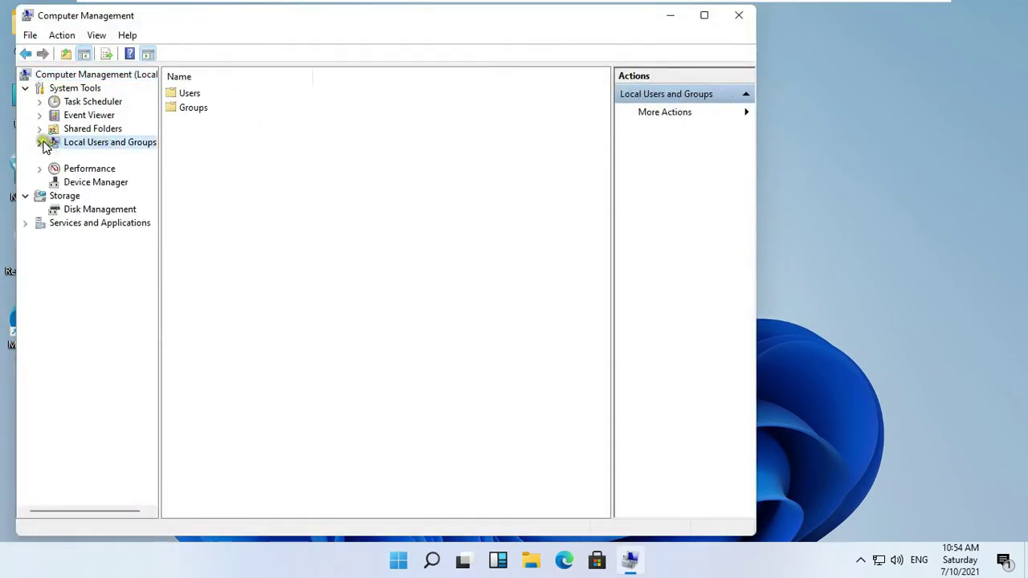
- Start a new local user, entering the user name and the account password twice
{"action": "right_click", "coordinate": [92, 157]}
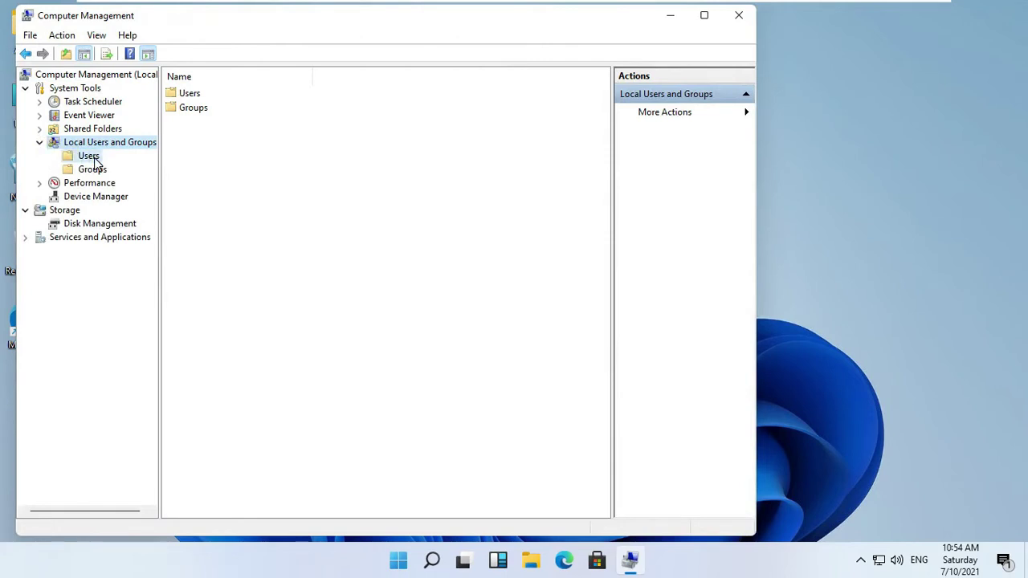
{"action": "left_click", "coordinate": [132, 169]}
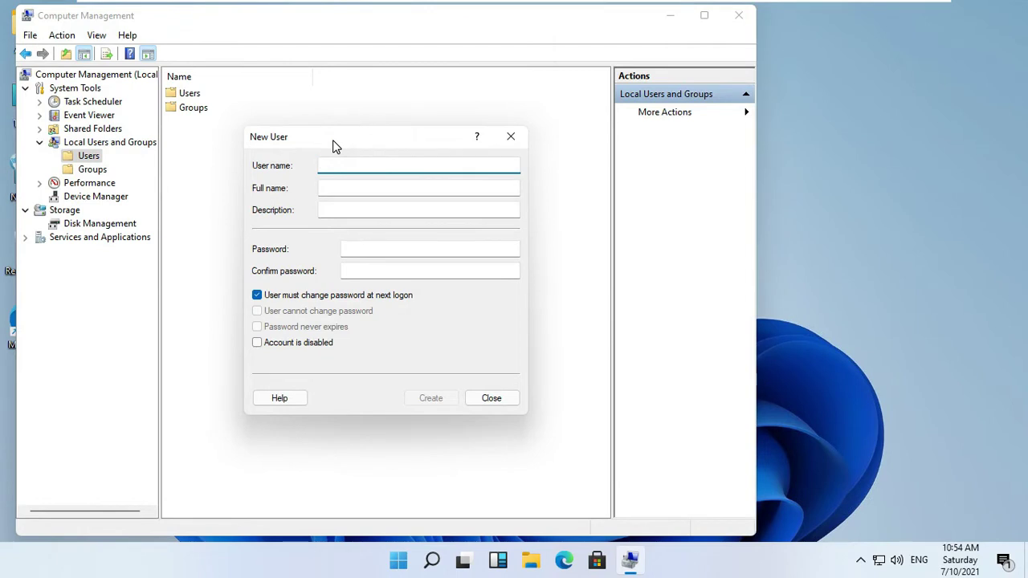
{"action": "type", "text": "vinayak"}
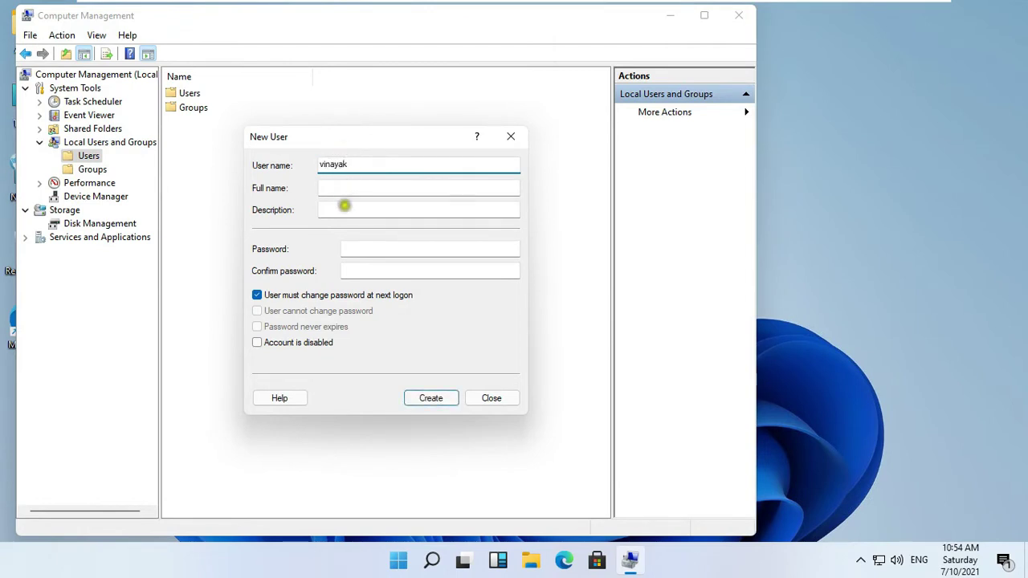
{"action": "left_click", "coordinate": [363, 248]}
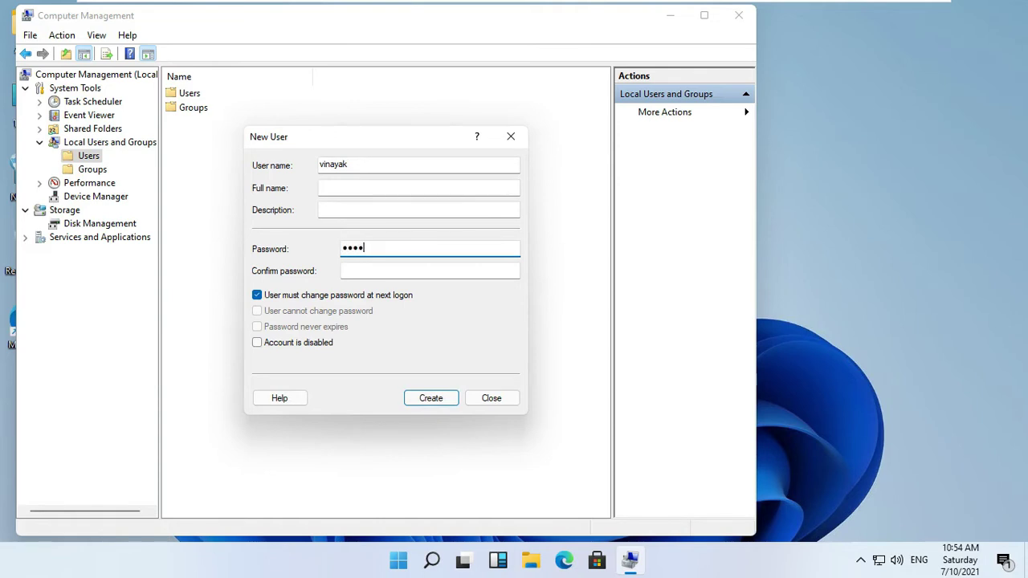
{"action": "left_click", "coordinate": [362, 268]}
{"action": "type", "text": "•••"}
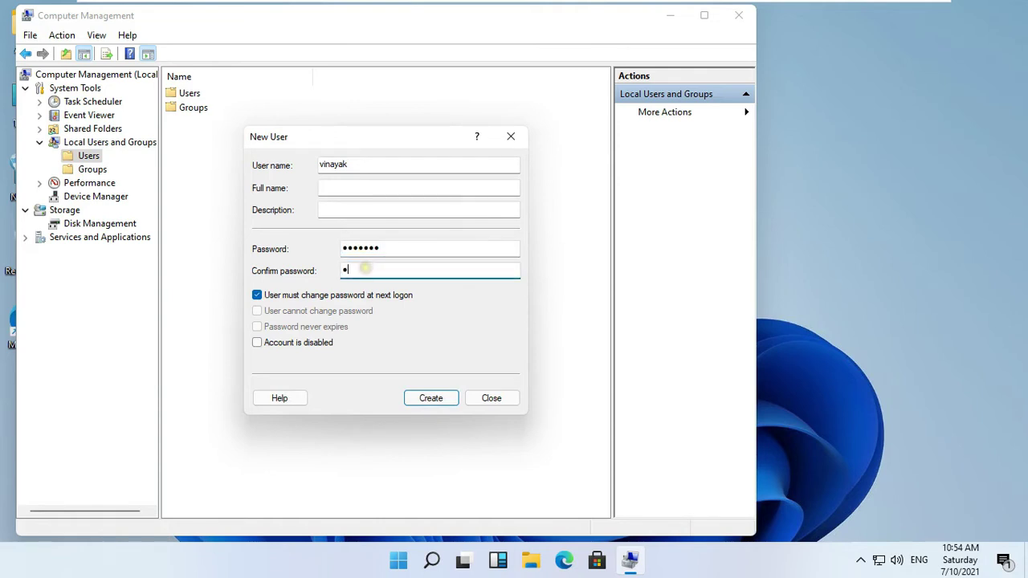
{"action": "type", "text": "••••"}
- Set the password to never expire and be unchangeable by the user, then create the account
{"action": "left_click", "coordinate": [309, 297]}
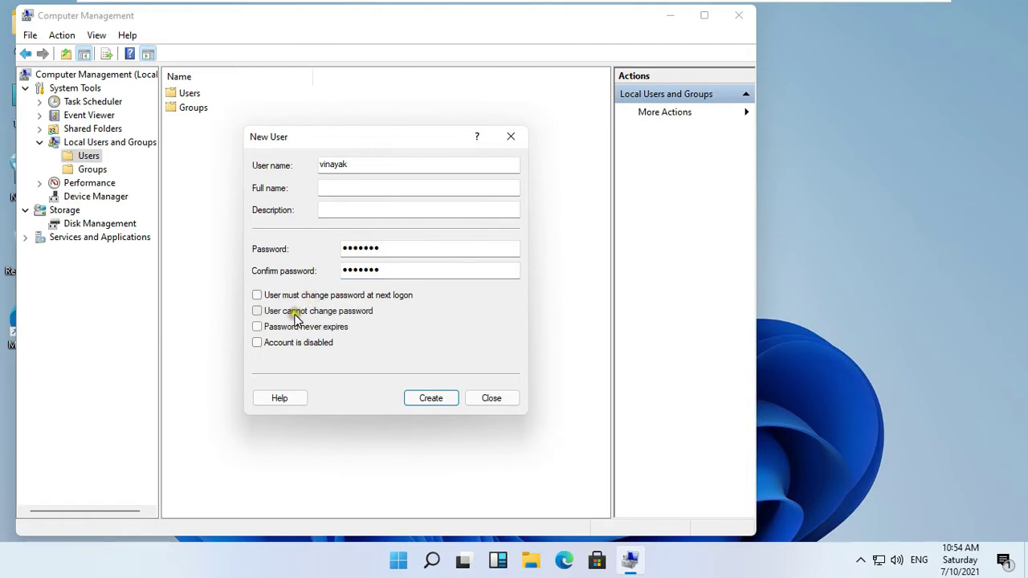
{"action": "left_click", "coordinate": [294, 314]}
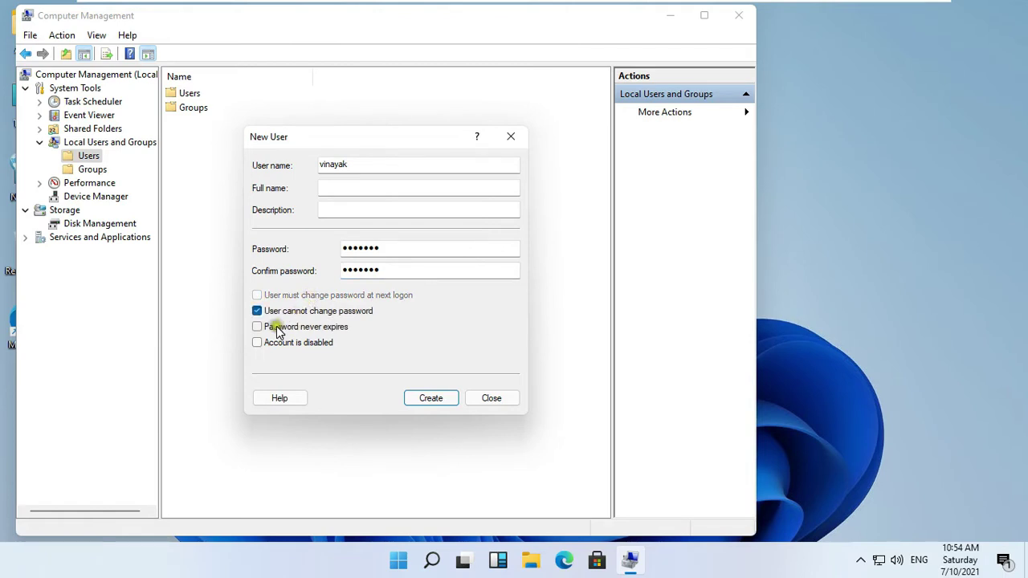
{"action": "left_click", "coordinate": [269, 327]}
{"action": "left_click", "coordinate": [432, 399]}
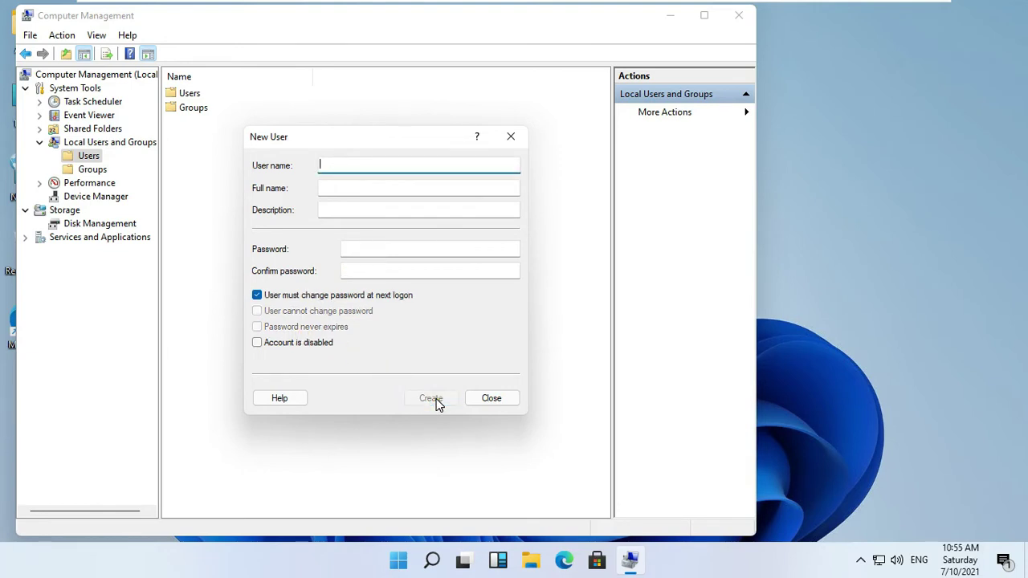
{"action": "left_click", "coordinate": [489, 398]}
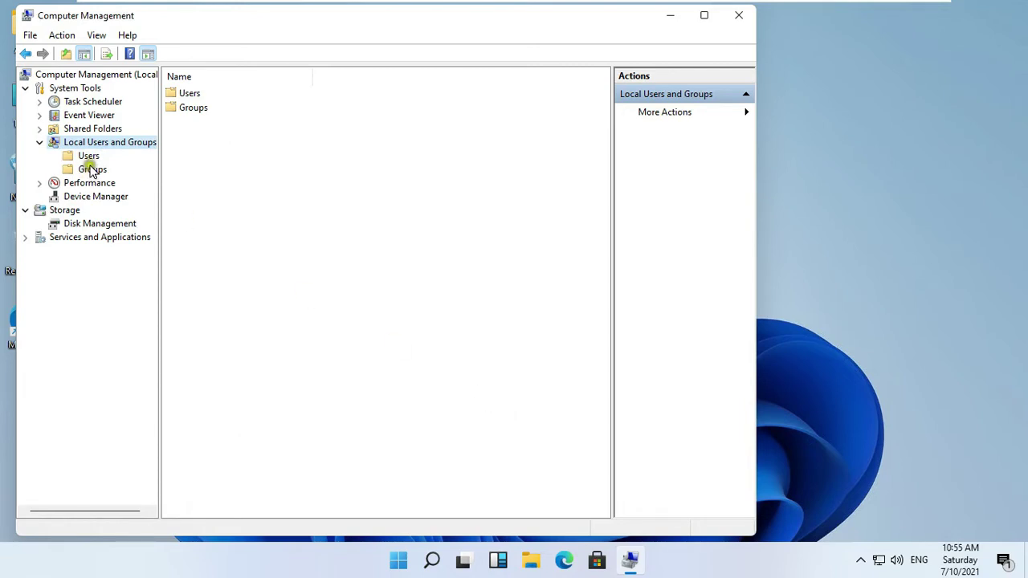
- Enter the user's profile path under \\pc1\profiles in their account properties and copy it
{"action": "left_click", "coordinate": [94, 157]}
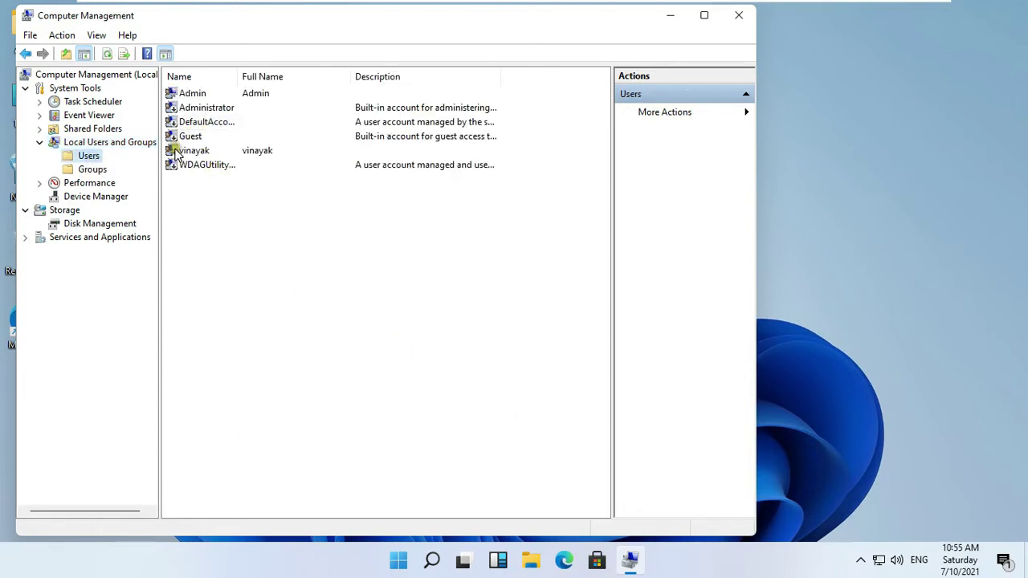
{"action": "left_click", "coordinate": [274, 151]}
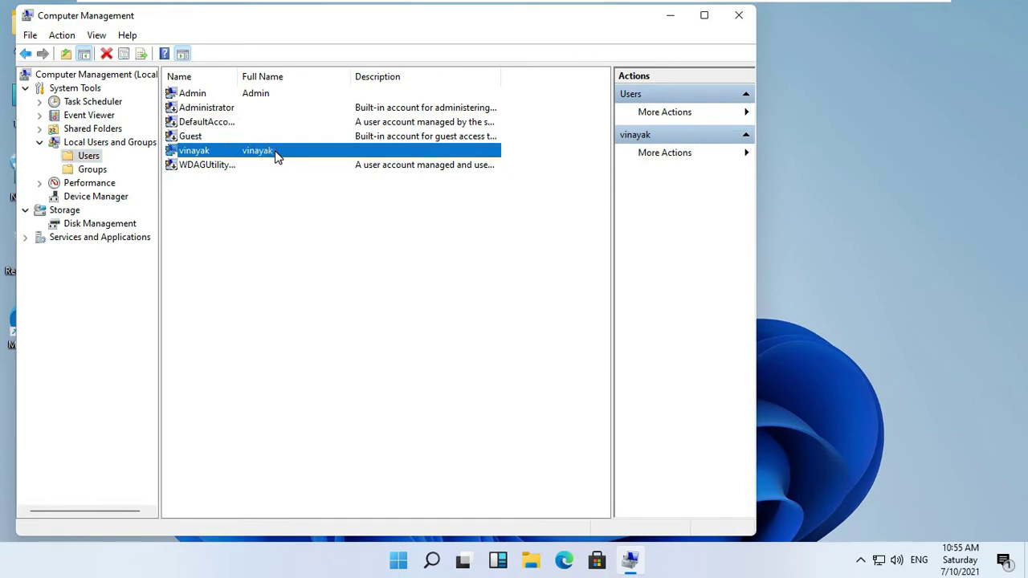
{"action": "right_click", "coordinate": [276, 156]}
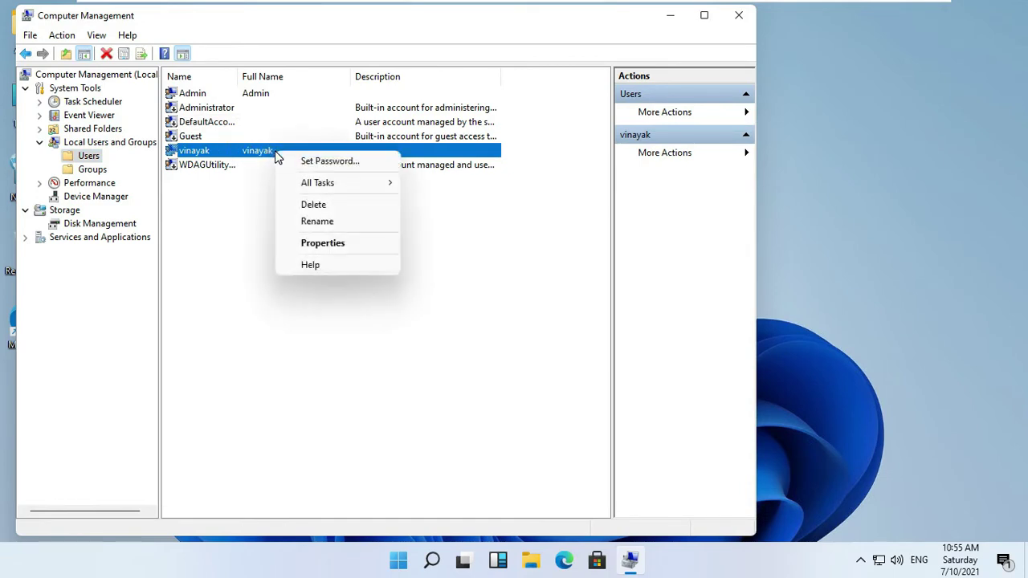
{"action": "left_click", "coordinate": [334, 249]}
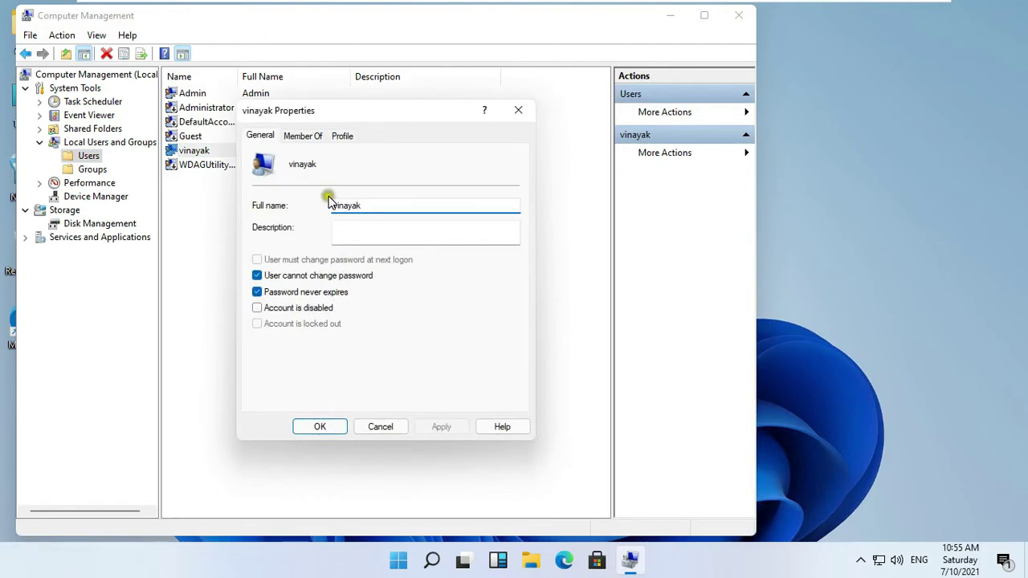
{"action": "left_click", "coordinate": [342, 138]}
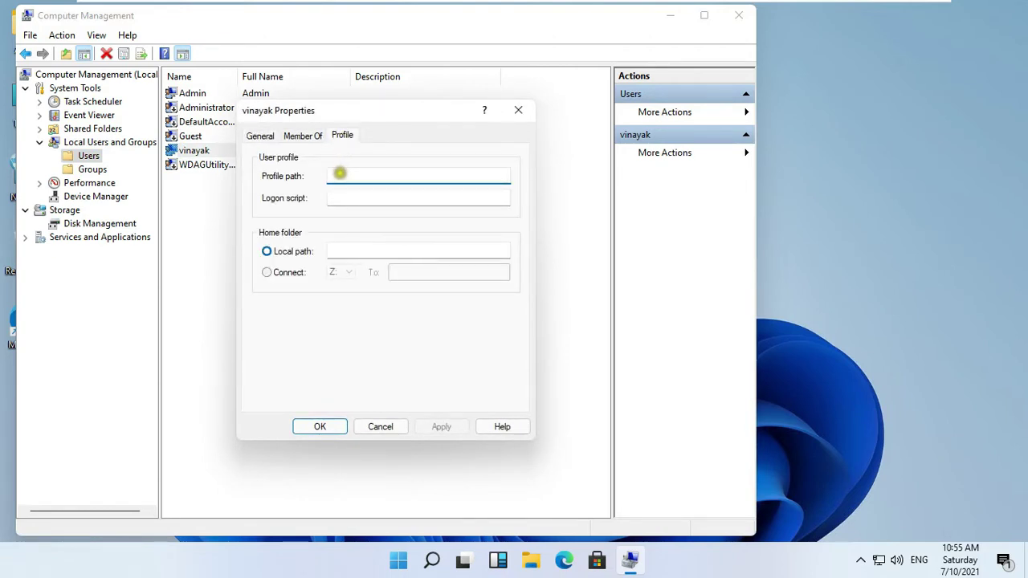
{"action": "type", "text": "\\\\pc1\\profiles\\vinayak"}
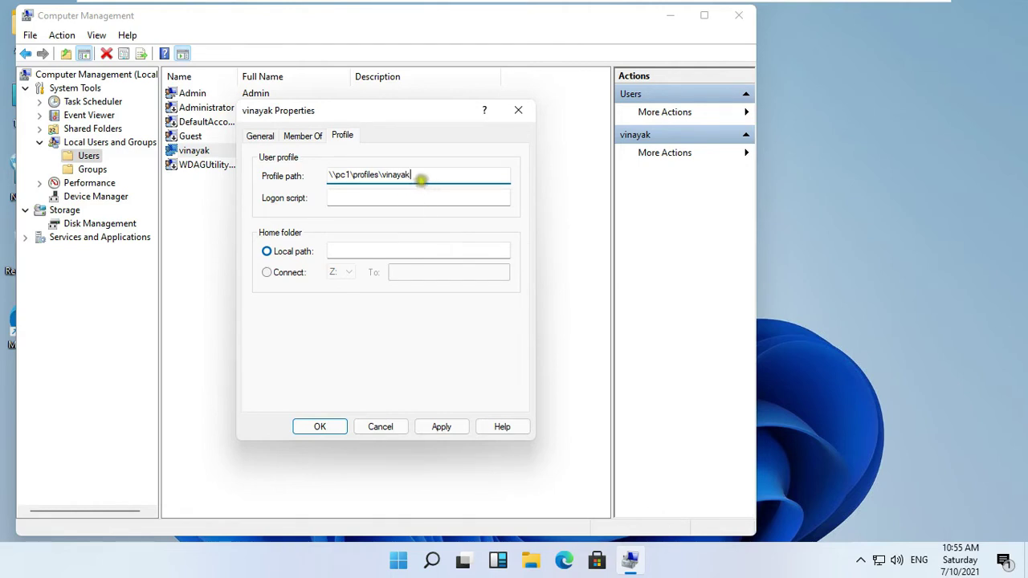
{"action": "left_click_drag", "start_coordinate": [420, 180], "coordinate": [326, 181]}
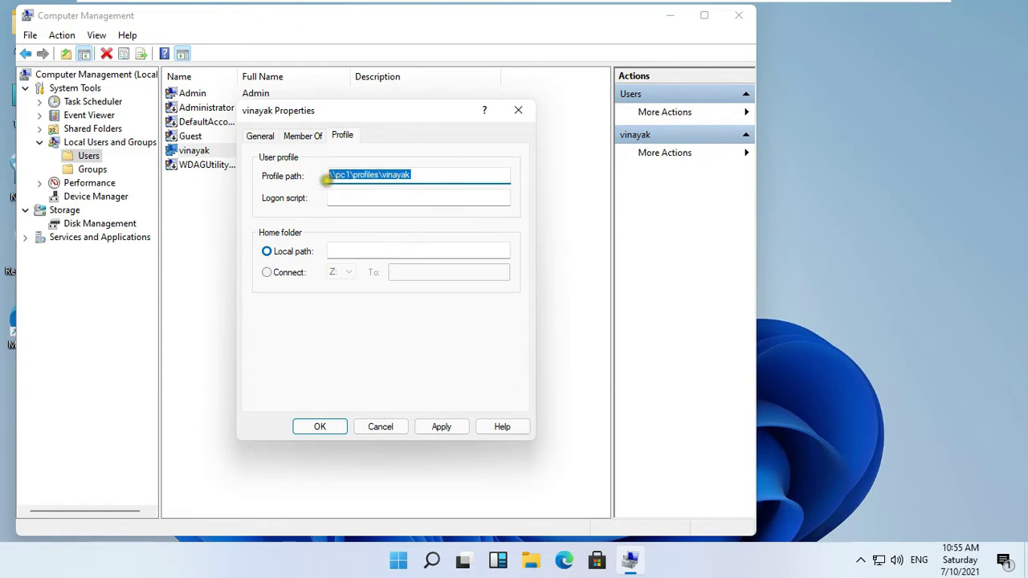
{"action": "right_click", "coordinate": [409, 177]}
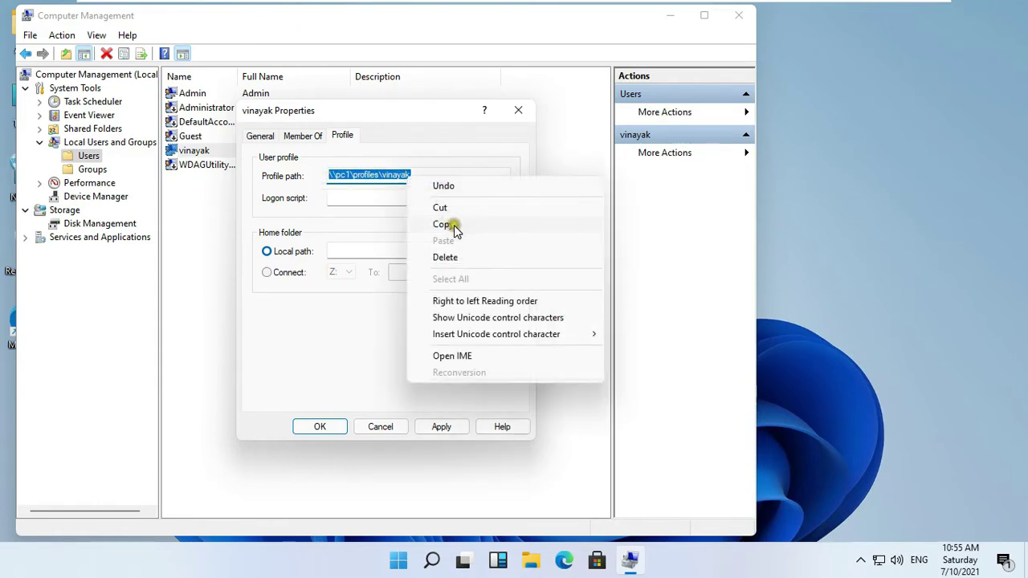
{"action": "left_click", "coordinate": [444, 225]}
- Connect home folder drive V: to that same profile path and apply
{"action": "left_click", "coordinate": [296, 273]}
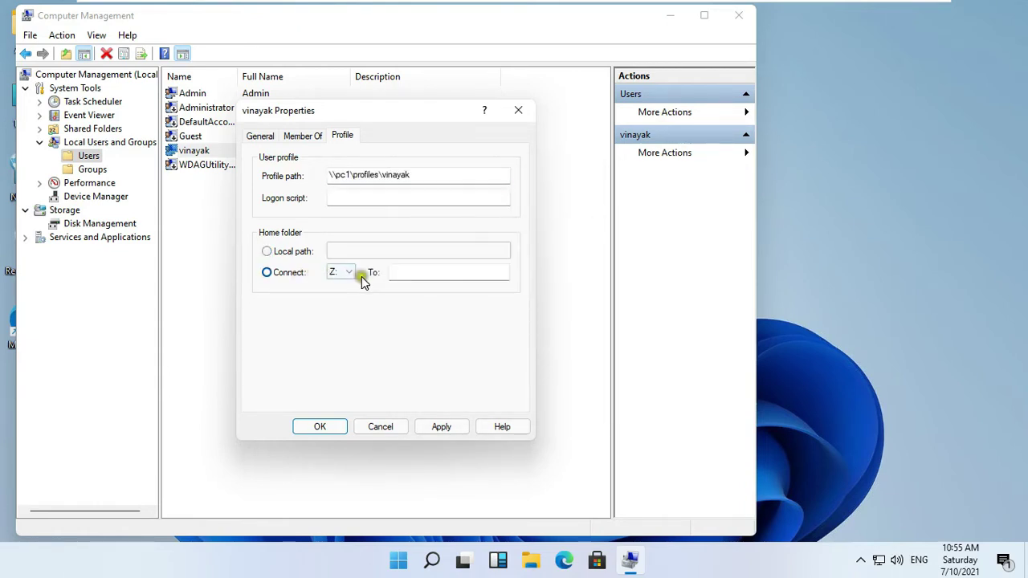
{"action": "left_click", "coordinate": [353, 275]}
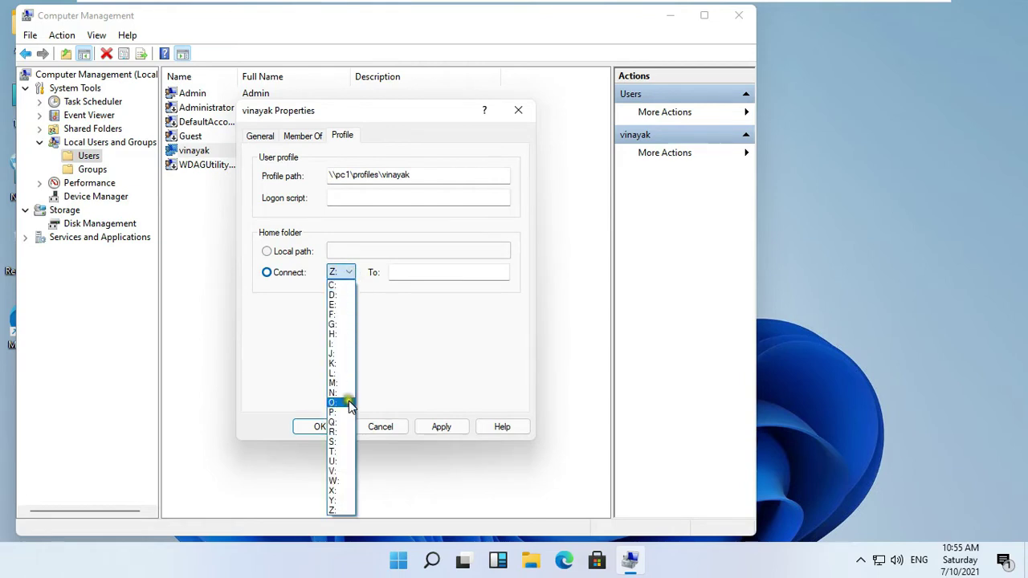
{"action": "left_click", "coordinate": [341, 473]}
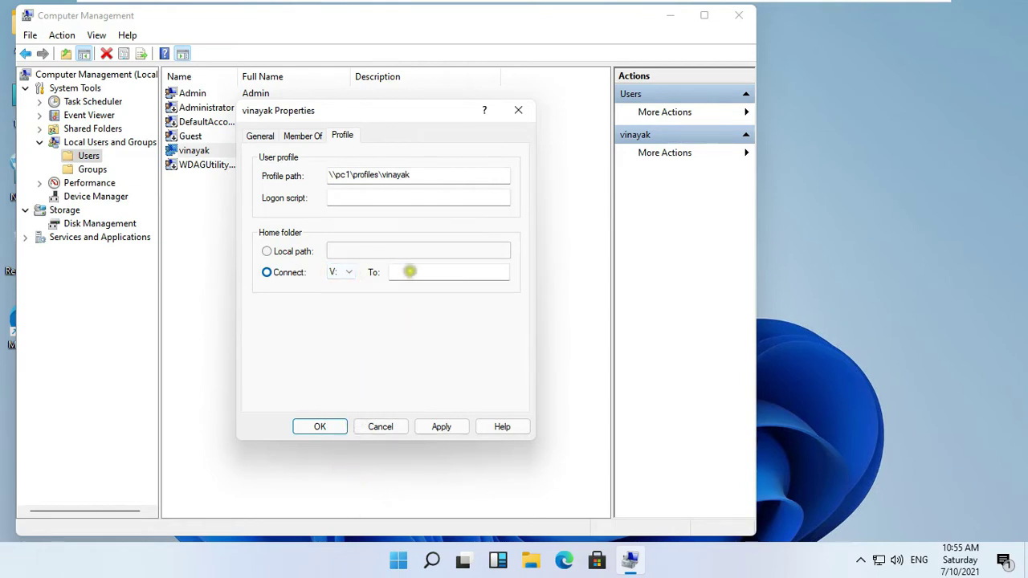
{"action": "right_click", "coordinate": [410, 272]}
{"action": "left_click", "coordinate": [447, 336]}
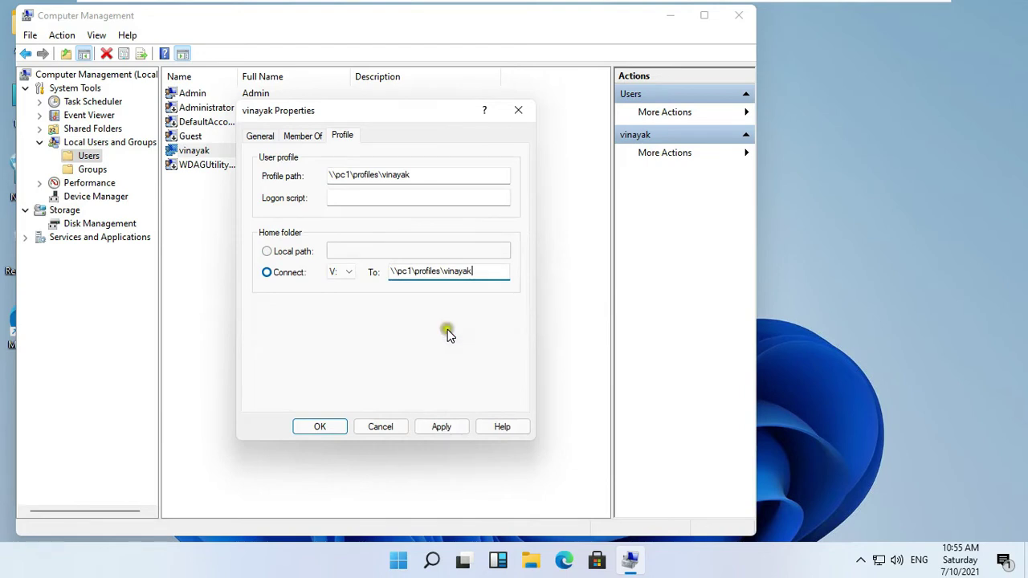
{"action": "left_click", "coordinate": [448, 427]}
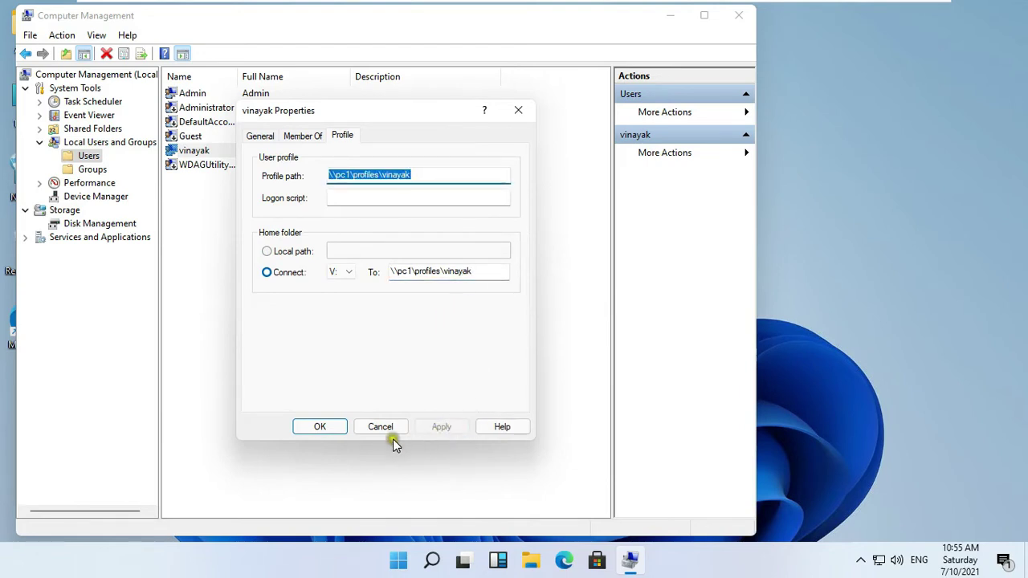
- Save the user's properties, close Computer Management and sign out of the Admin account
{"action": "left_click", "coordinate": [325, 426]}
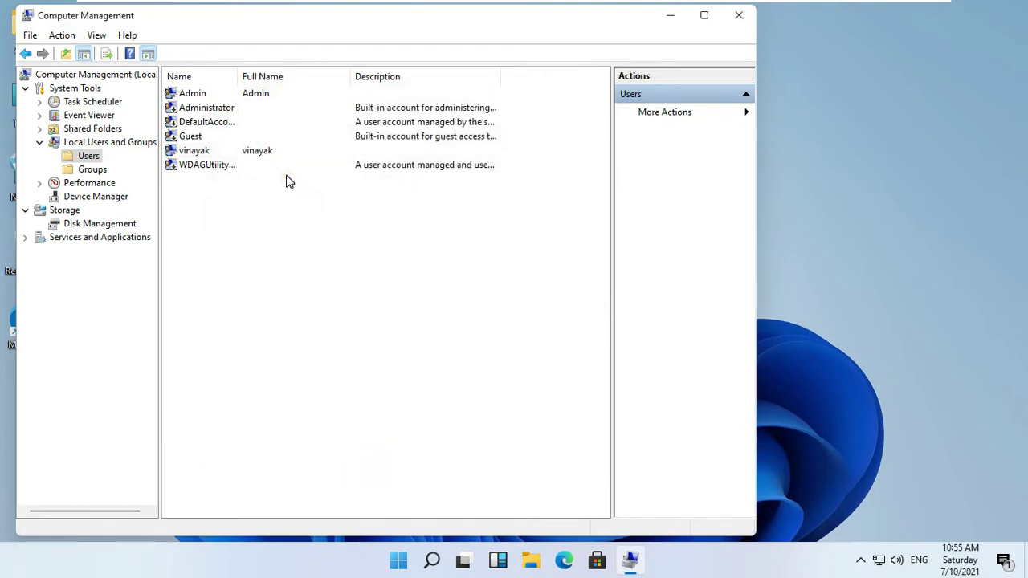
{"action": "left_click", "coordinate": [738, 15]}
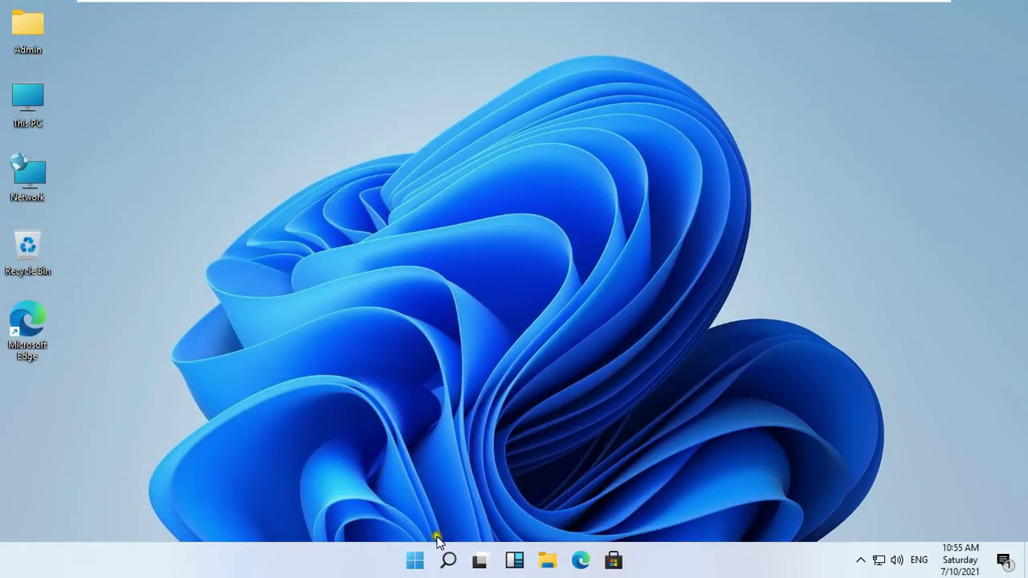
{"action": "right_click", "coordinate": [415, 560]}
{"action": "mouse_move", "coordinate": [448, 508]}
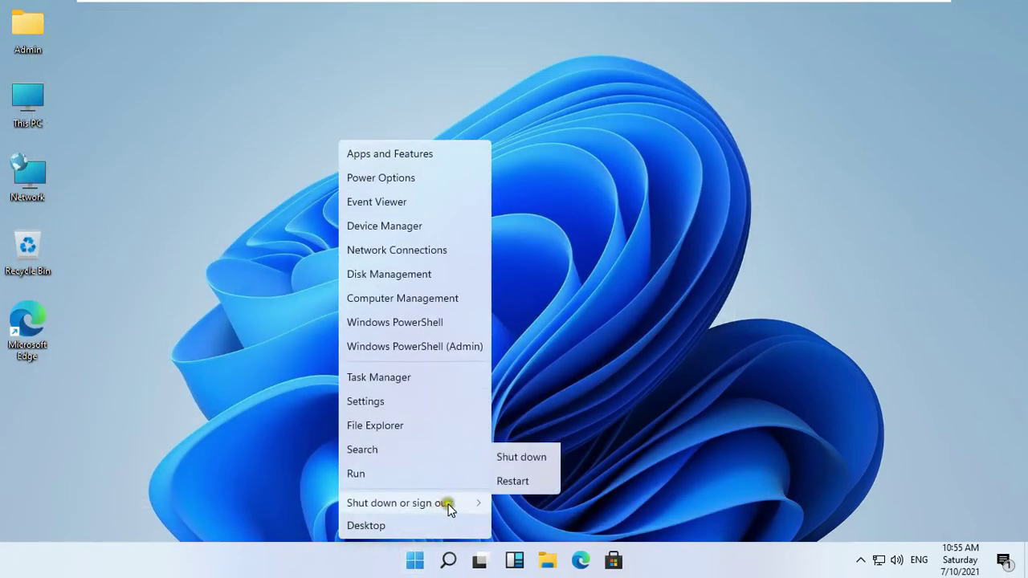
{"action": "left_click", "coordinate": [528, 454]}
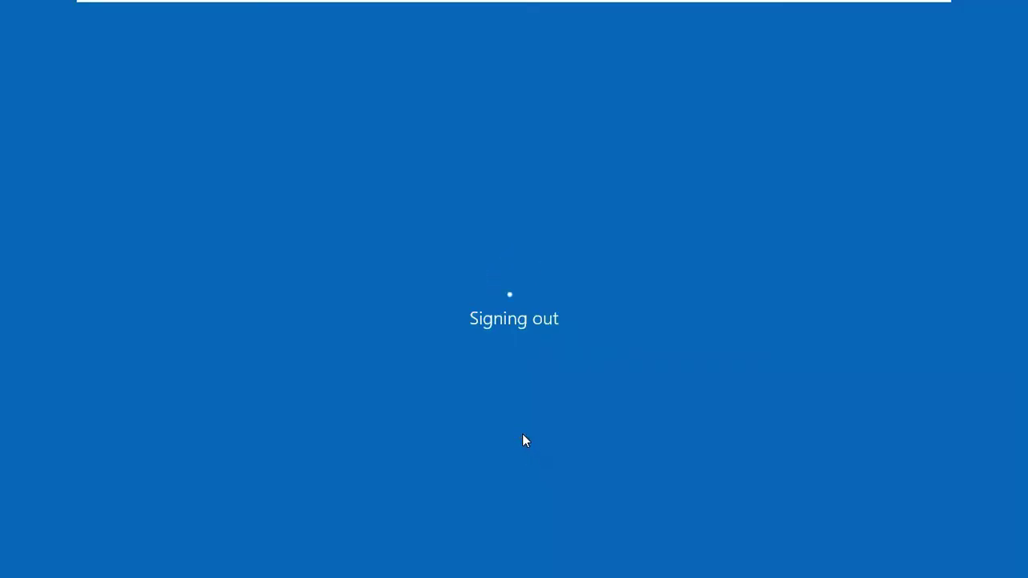
{"action": "left_click", "coordinate": [559, 305]}
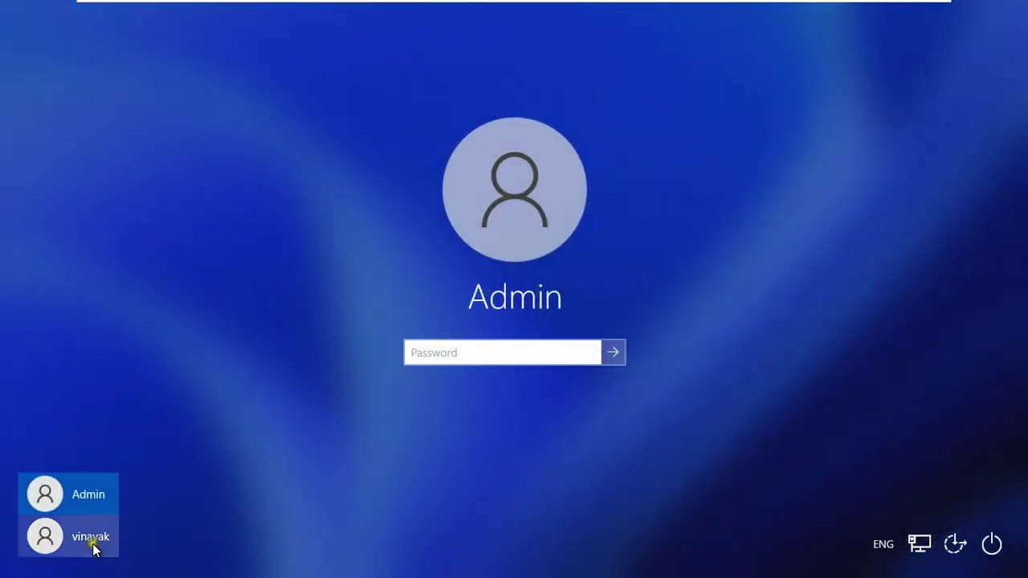
- Sign in as the new user with their password and accept the privacy settings
{"action": "left_click", "coordinate": [97, 545]}
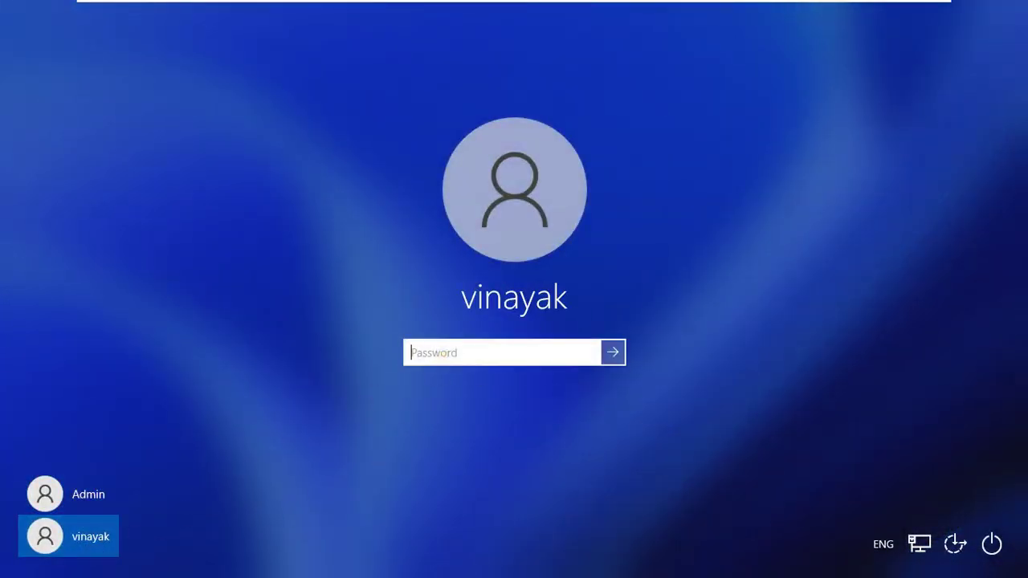
{"action": "type", "text": "a"}
{"action": "key", "text": "Return"}
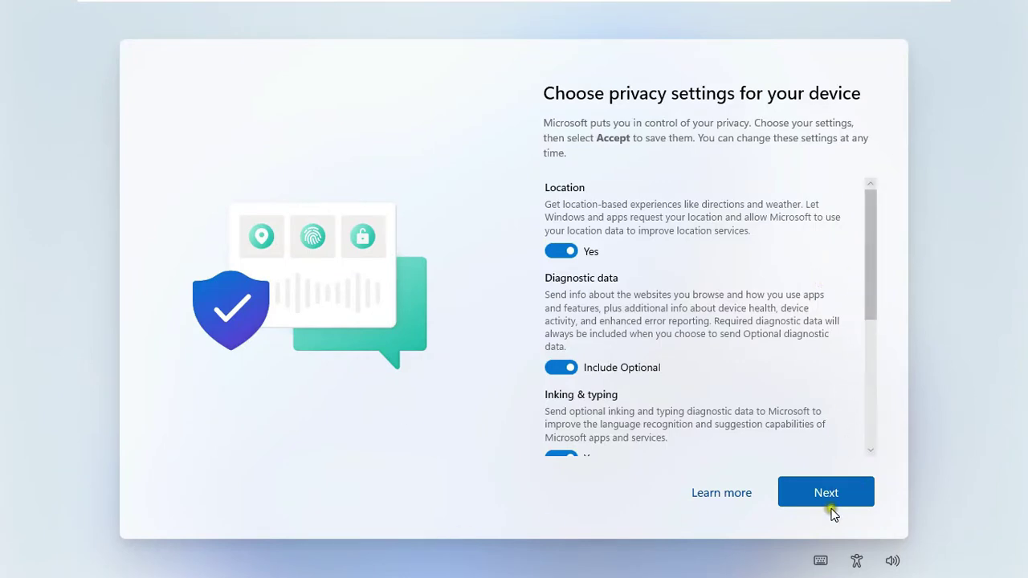
{"action": "left_click", "coordinate": [837, 495]}
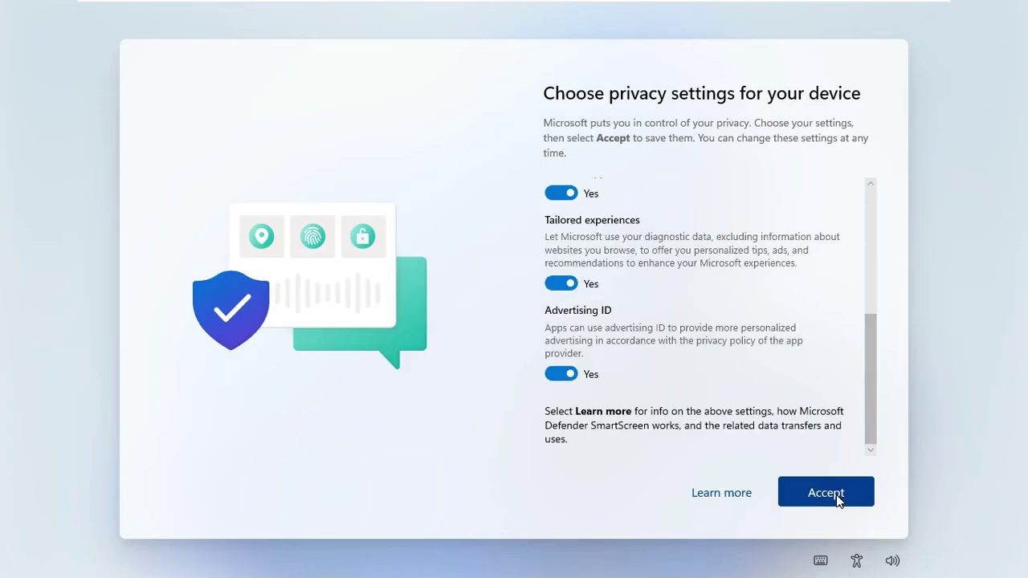
{"action": "left_click", "coordinate": [836, 495]}
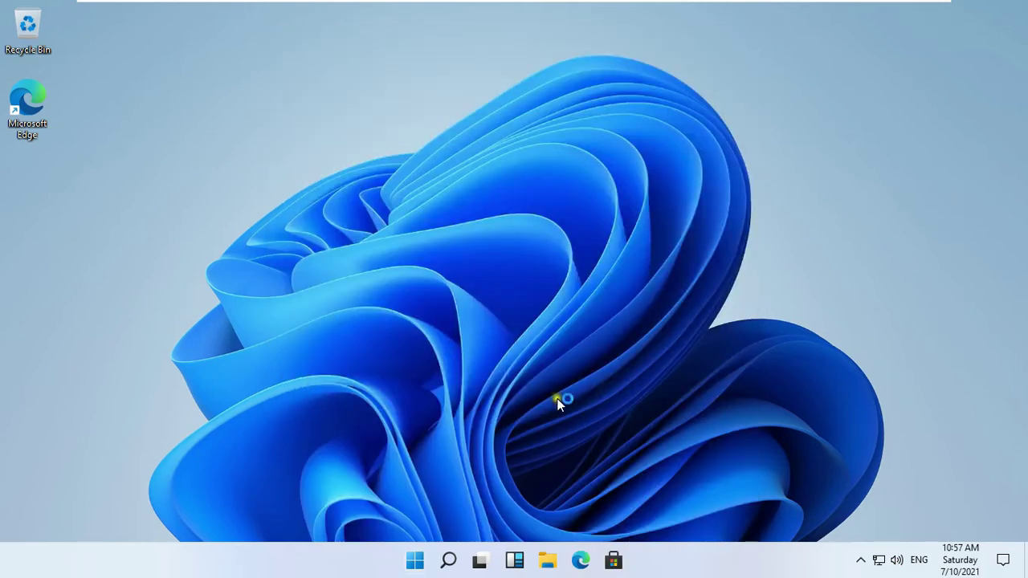
- Turn on the Computer and user's files desktop icons via Personalization > Themes
{"action": "right_click", "coordinate": [402, 183]}
{"action": "left_click", "coordinate": [491, 323]}
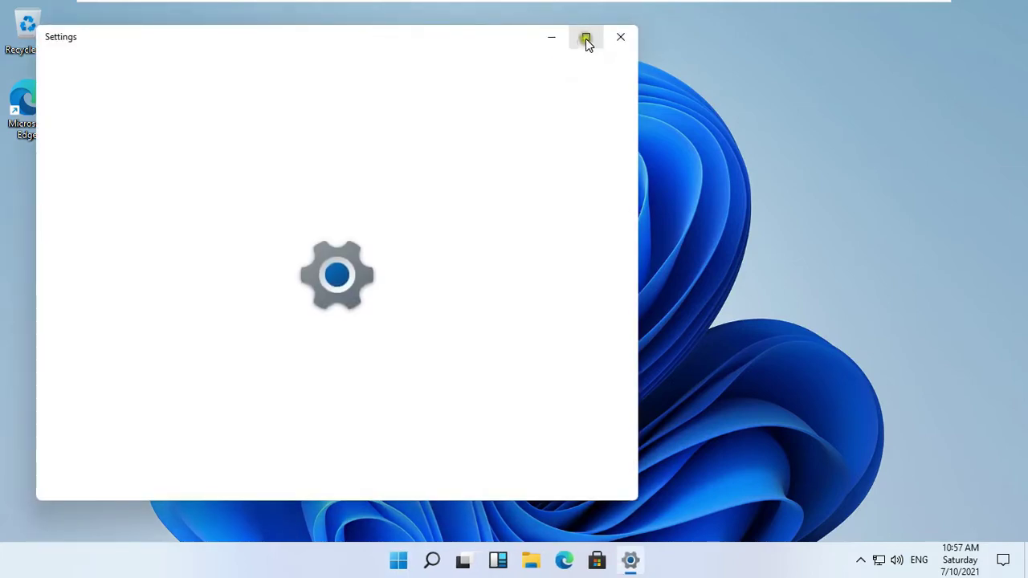
{"action": "left_click", "coordinate": [585, 38]}
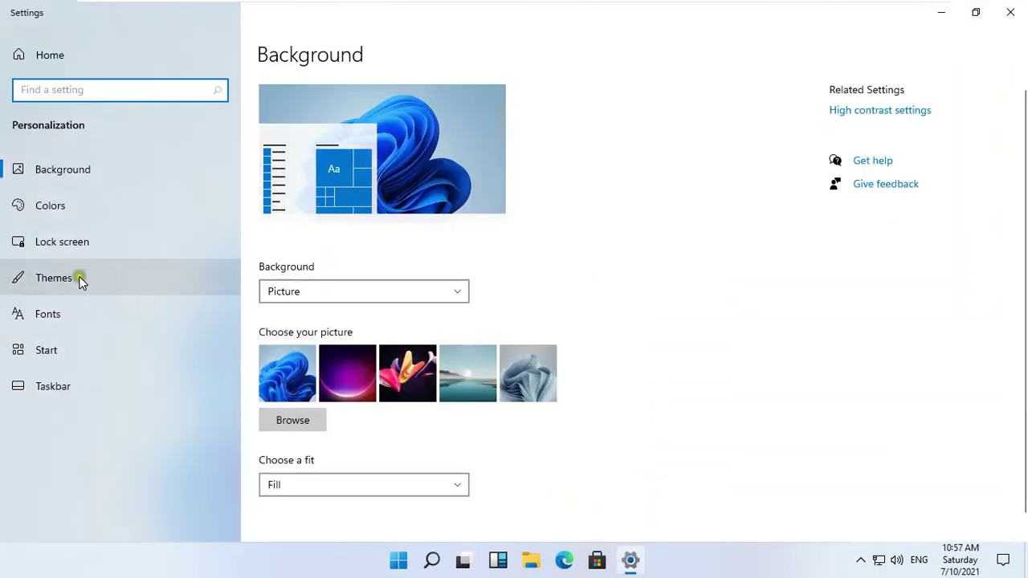
{"action": "left_click", "coordinate": [80, 278]}
{"action": "left_click", "coordinate": [832, 214]}
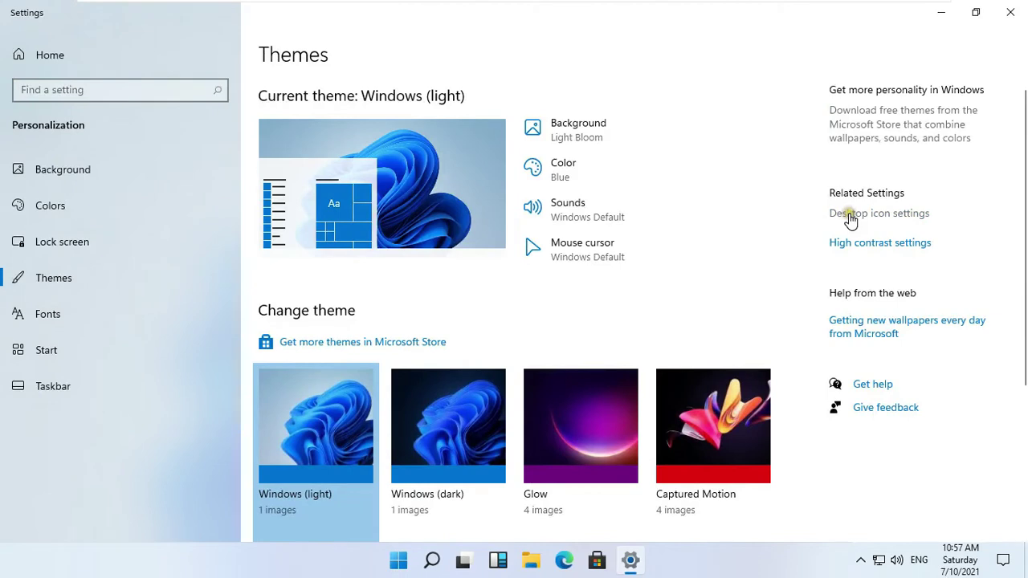
{"action": "left_click", "coordinate": [171, 173]}
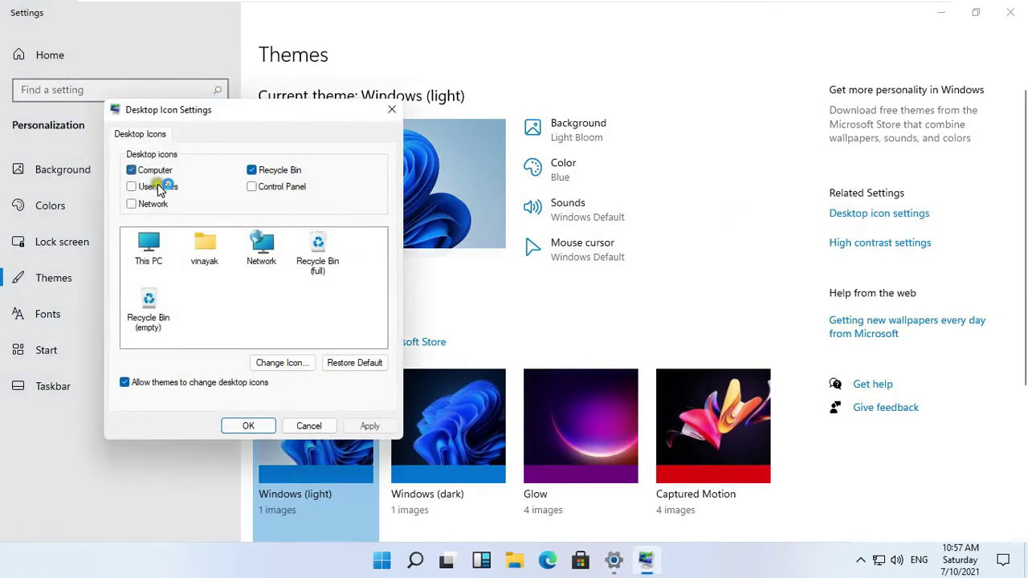
{"action": "left_click", "coordinate": [156, 187]}
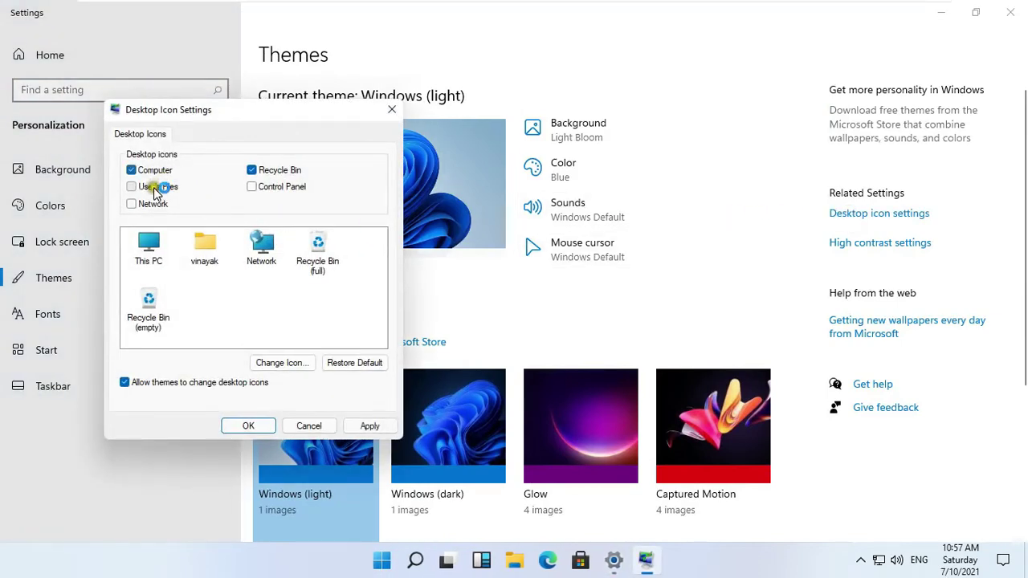
{"action": "left_click", "coordinate": [249, 426]}
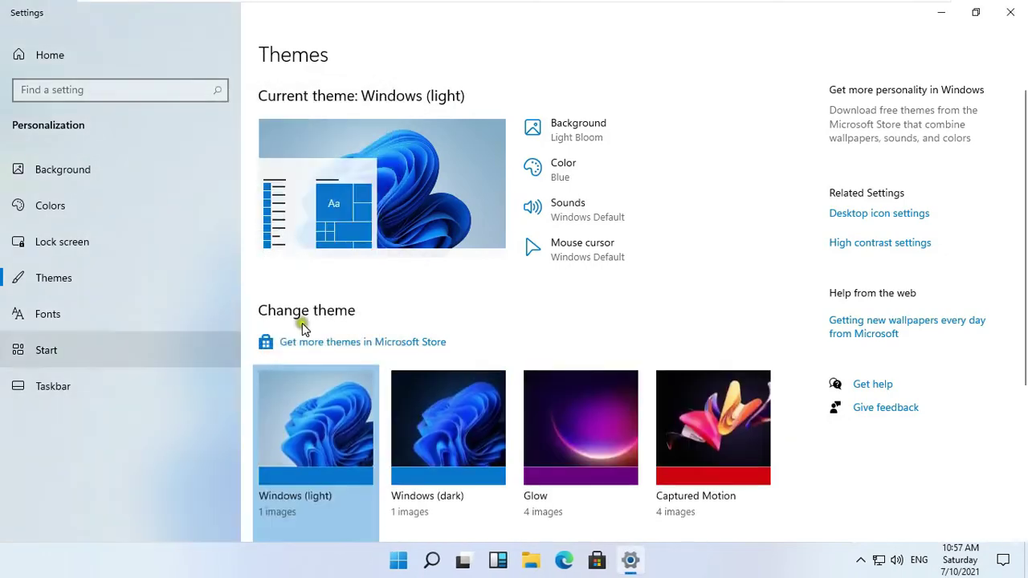
- Close Settings and turn on Auto arrange icons for the desktop
{"action": "left_click", "coordinate": [1011, 14]}
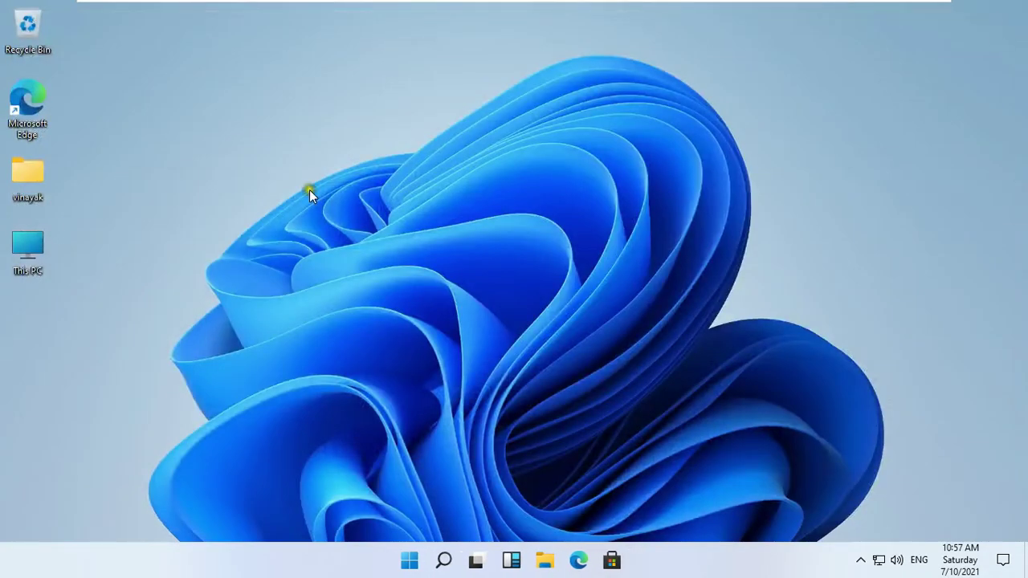
{"action": "right_click", "coordinate": [155, 153]}
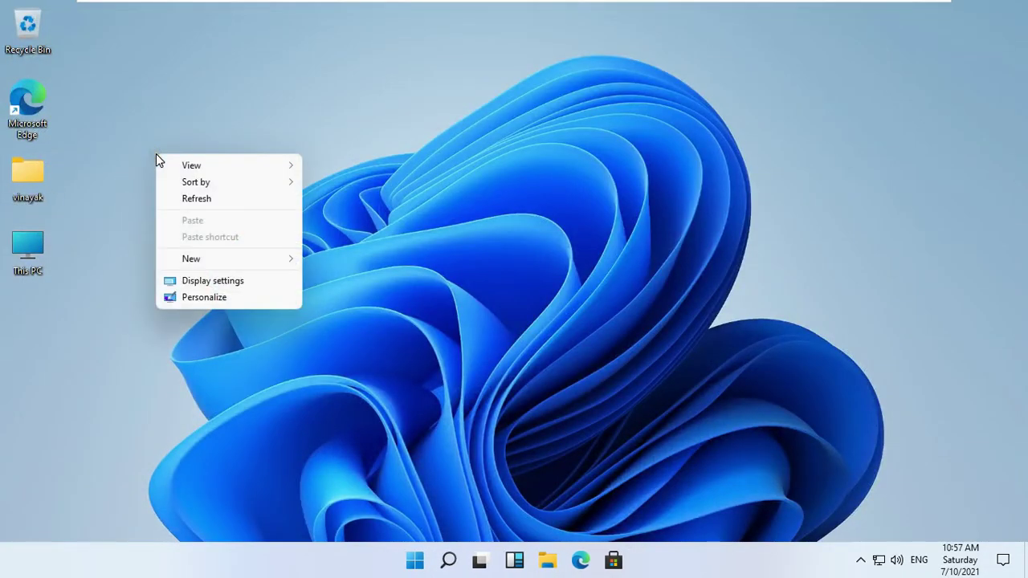
{"action": "mouse_move", "coordinate": [286, 167]}
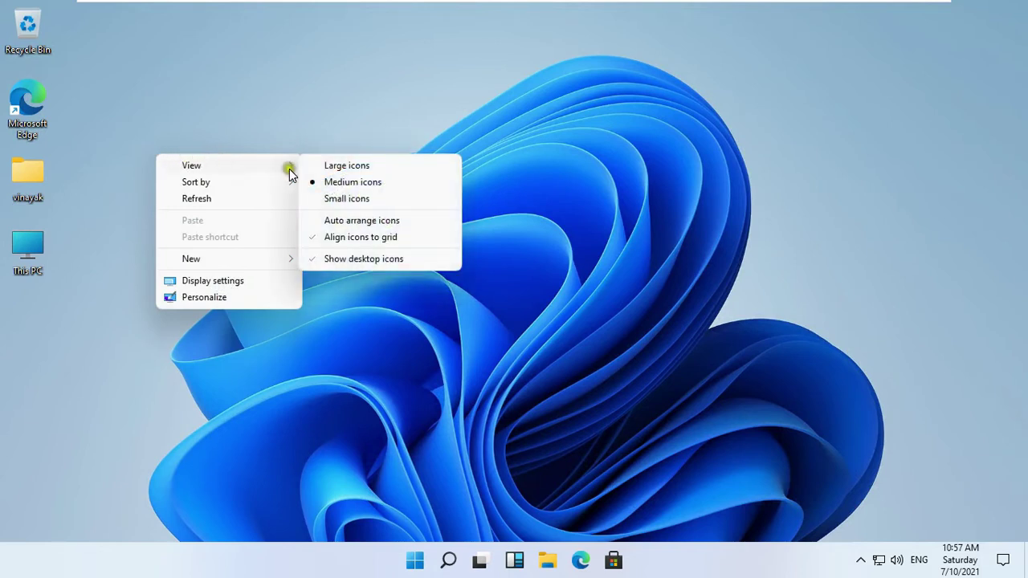
{"action": "left_click", "coordinate": [346, 220]}
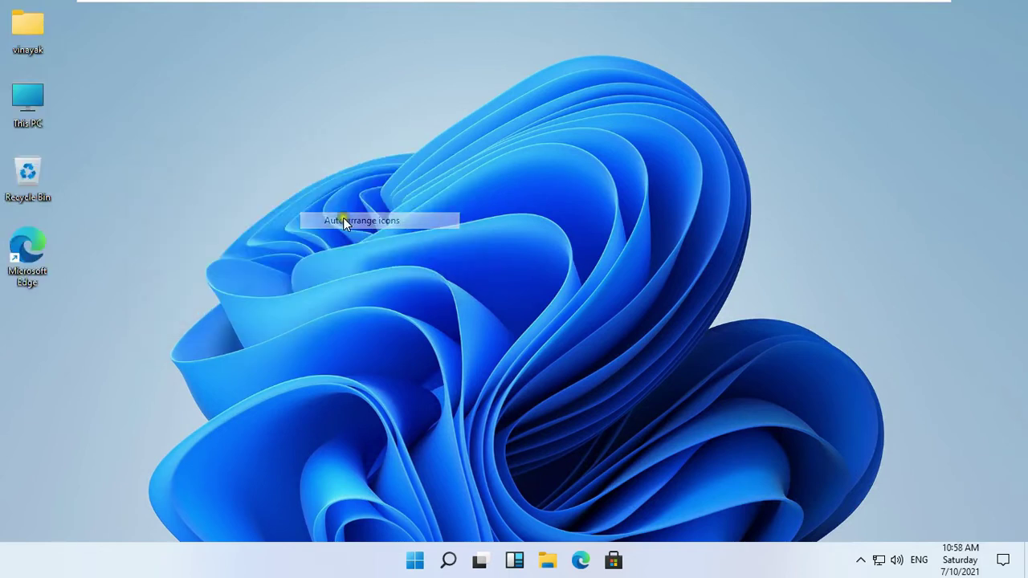
- Create a desktop shortcut named pc1 pointing to \\pc1
{"action": "right_click", "coordinate": [242, 149]}
{"action": "mouse_move", "coordinate": [314, 252]}
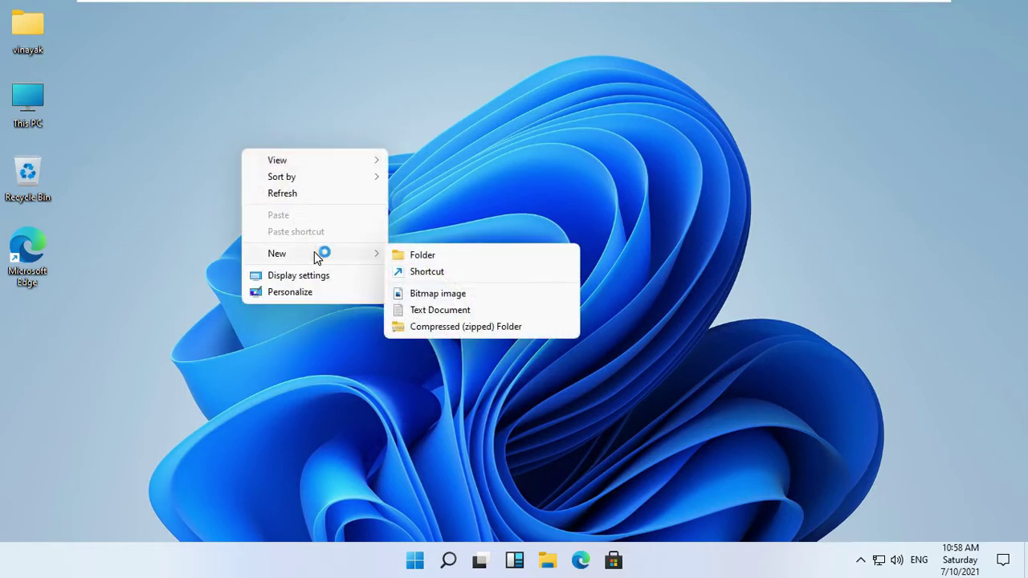
{"action": "left_click", "coordinate": [421, 270]}
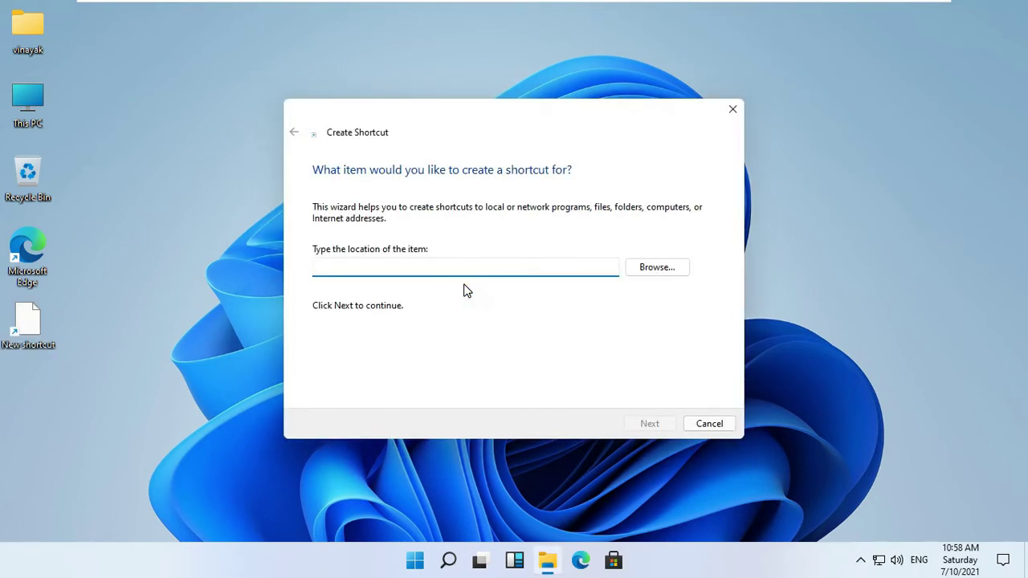
{"action": "type", "text": "\\\\"}
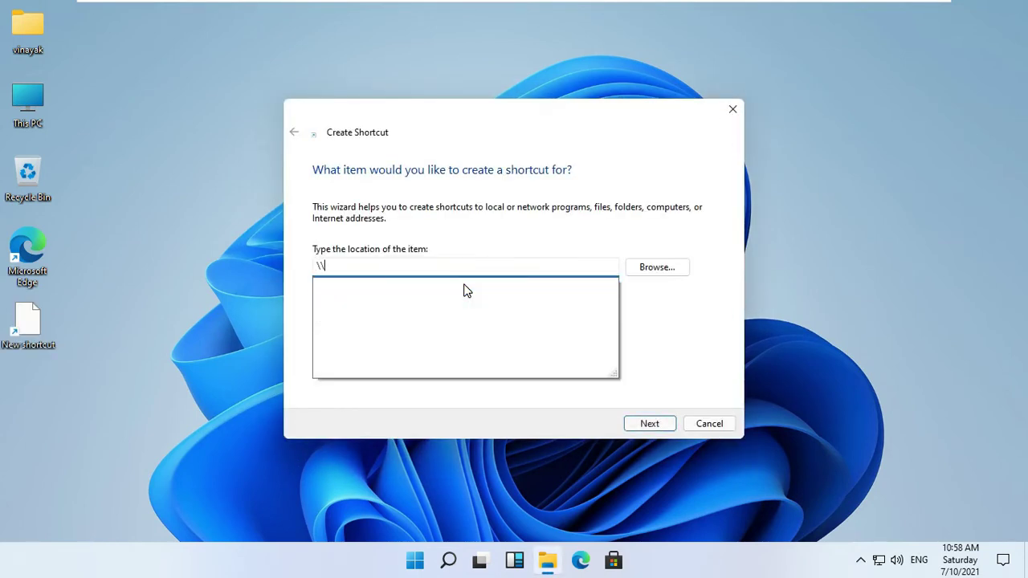
{"action": "type", "text": "pc1"}
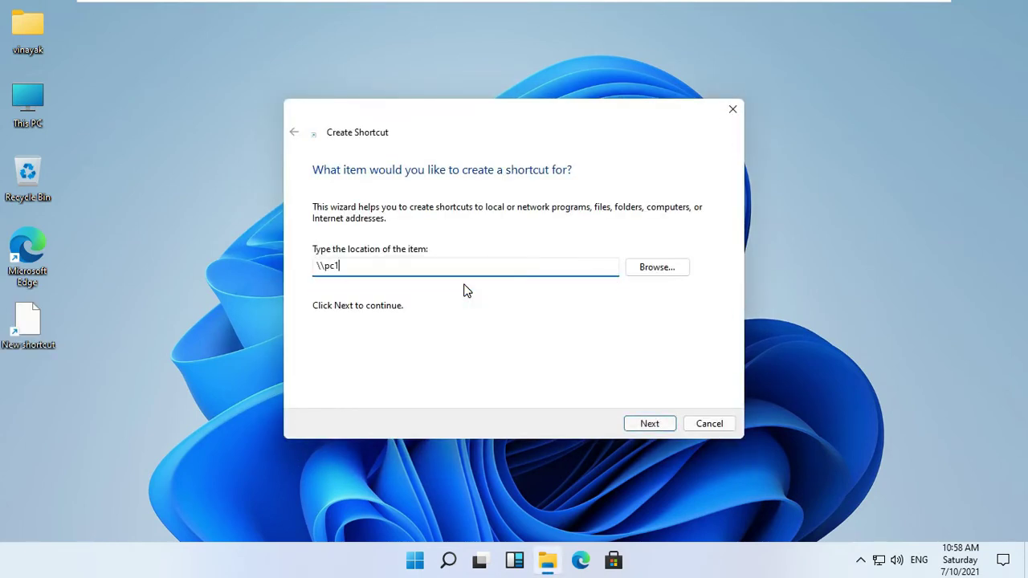
{"action": "left_click", "coordinate": [458, 287]}
{"action": "left_click", "coordinate": [650, 423]}
{"action": "left_click", "coordinate": [650, 423]}
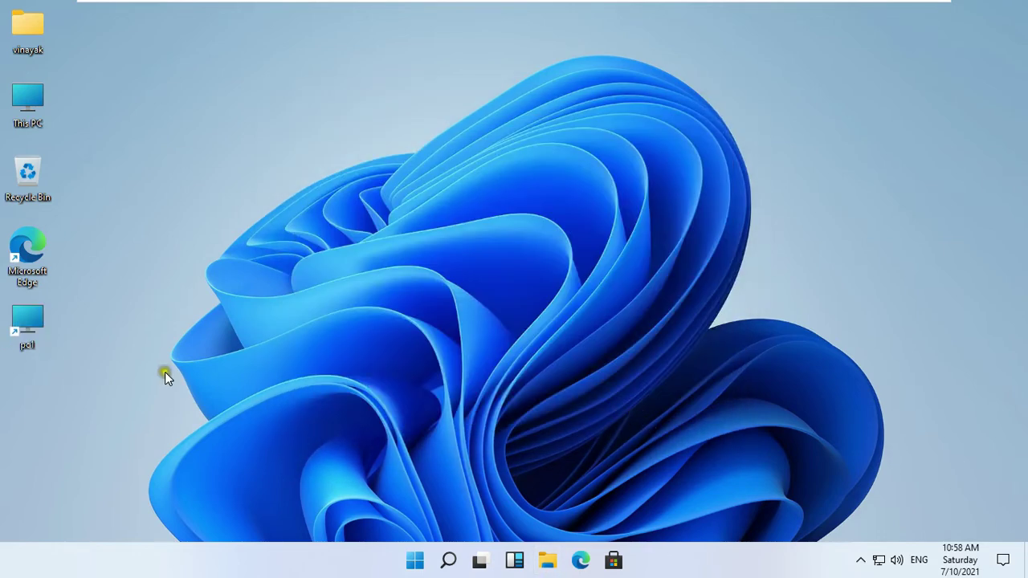
- Change the pc1 shortcut's icon to the folder with green arrow from imageres.dll
{"action": "right_click", "coordinate": [40, 329]}
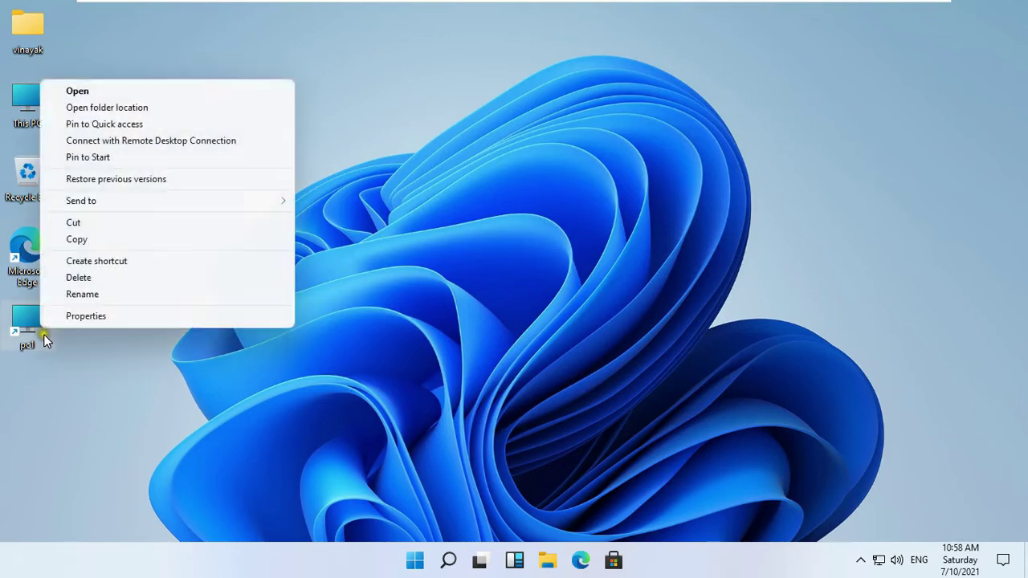
{"action": "left_click", "coordinate": [97, 315]}
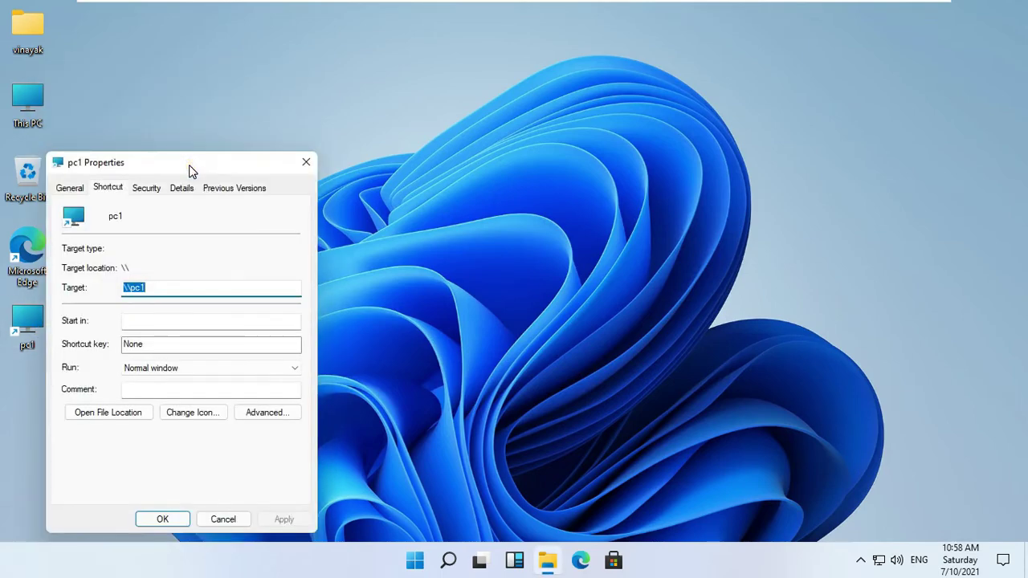
{"action": "left_click_drag", "start_coordinate": [191, 170], "coordinate": [230, 154]}
{"action": "left_click", "coordinate": [241, 399]}
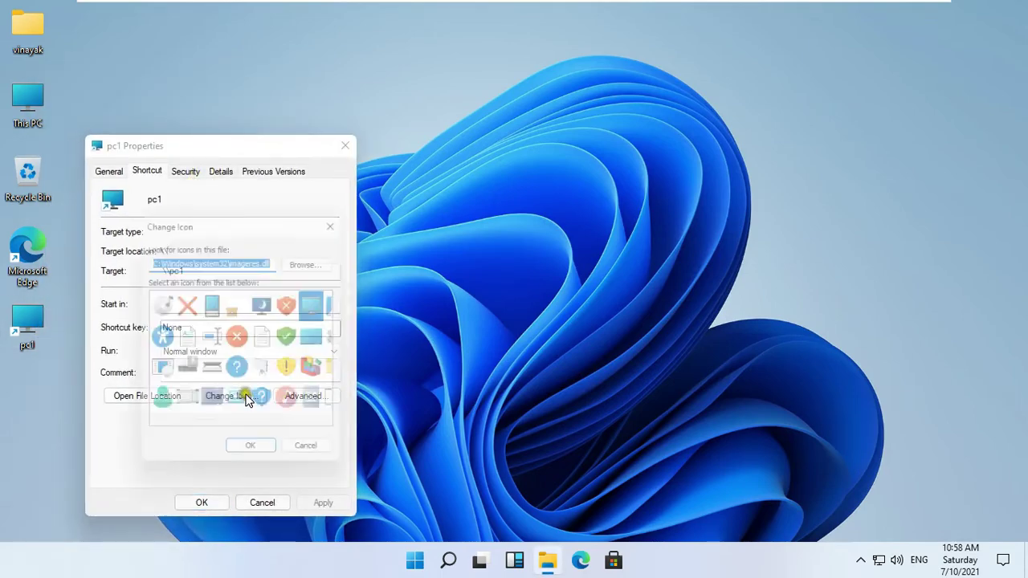
{"action": "left_click_drag", "start_coordinate": [207, 432], "coordinate": [304, 430]}
{"action": "left_click", "coordinate": [244, 407]}
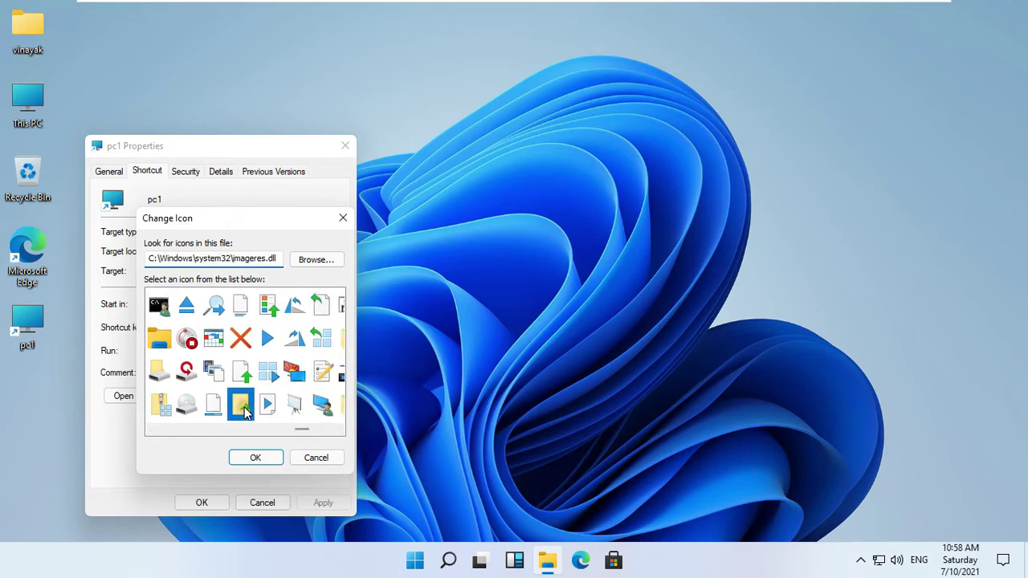
{"action": "left_click", "coordinate": [262, 464]}
{"action": "left_click", "coordinate": [305, 506]}
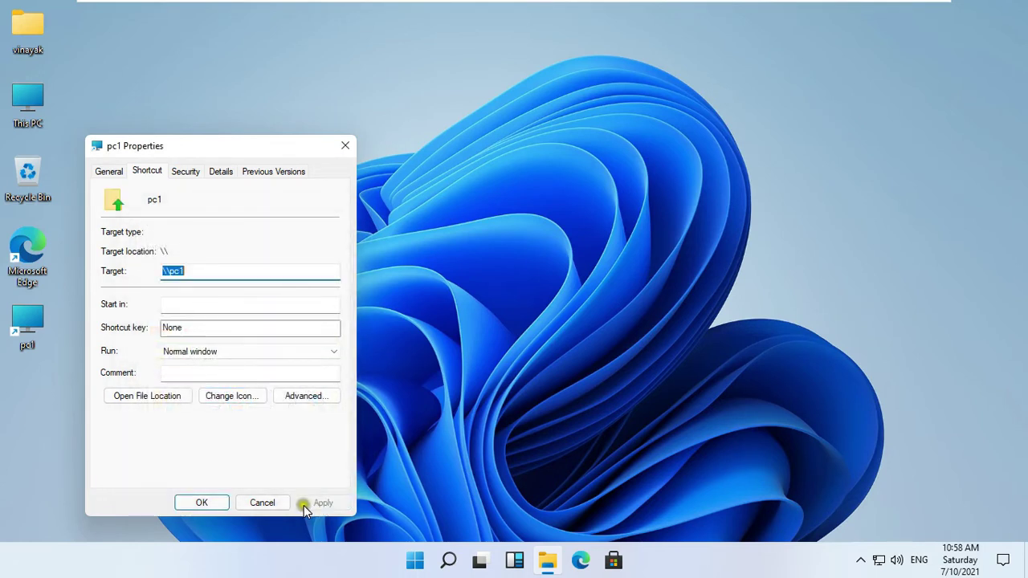
{"action": "left_click", "coordinate": [190, 501]}
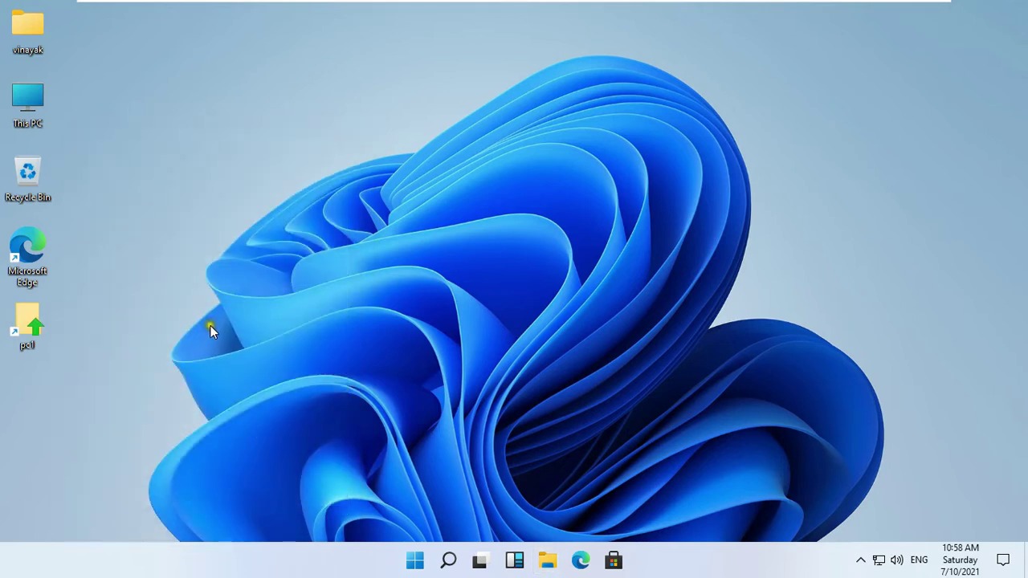
- Refresh the desktop and sign out of the new user's account
{"action": "right_click", "coordinate": [158, 263]}
{"action": "left_click", "coordinate": [171, 310]}
{"action": "right_click", "coordinate": [420, 562]}
{"action": "mouse_move", "coordinate": [460, 506]}
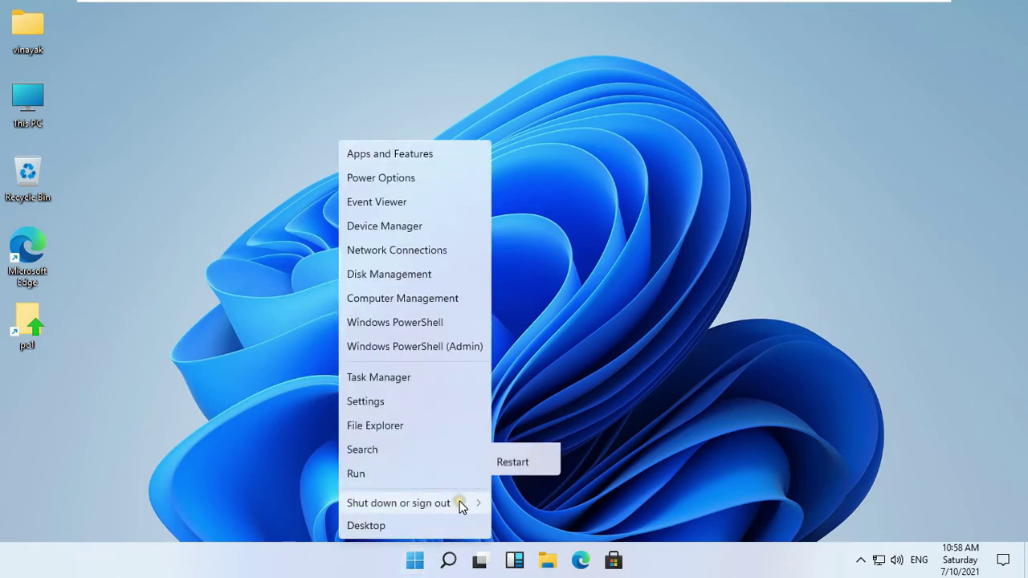
{"action": "left_click", "coordinate": [527, 456]}
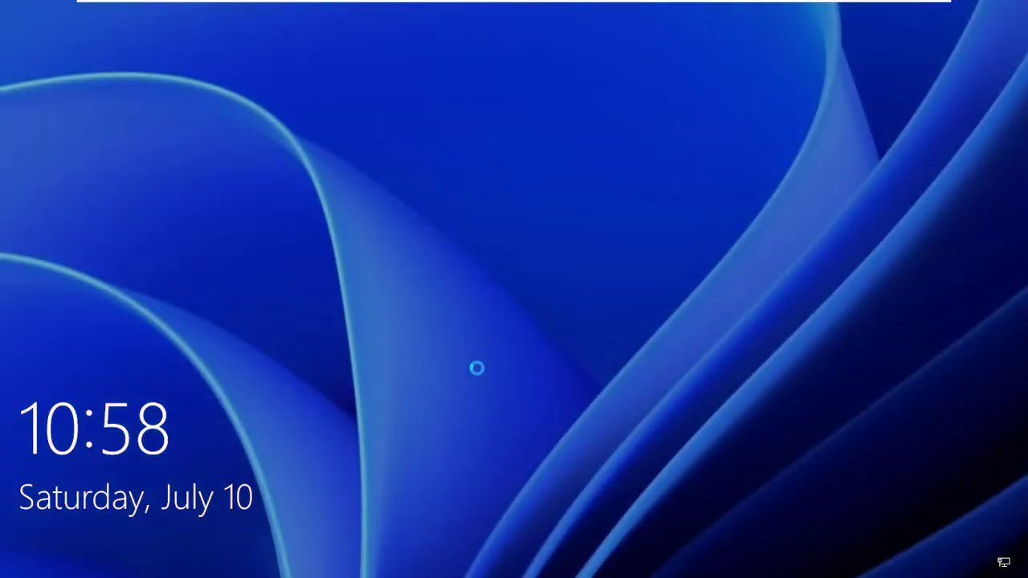
{"action": "left_click", "coordinate": [482, 342]}
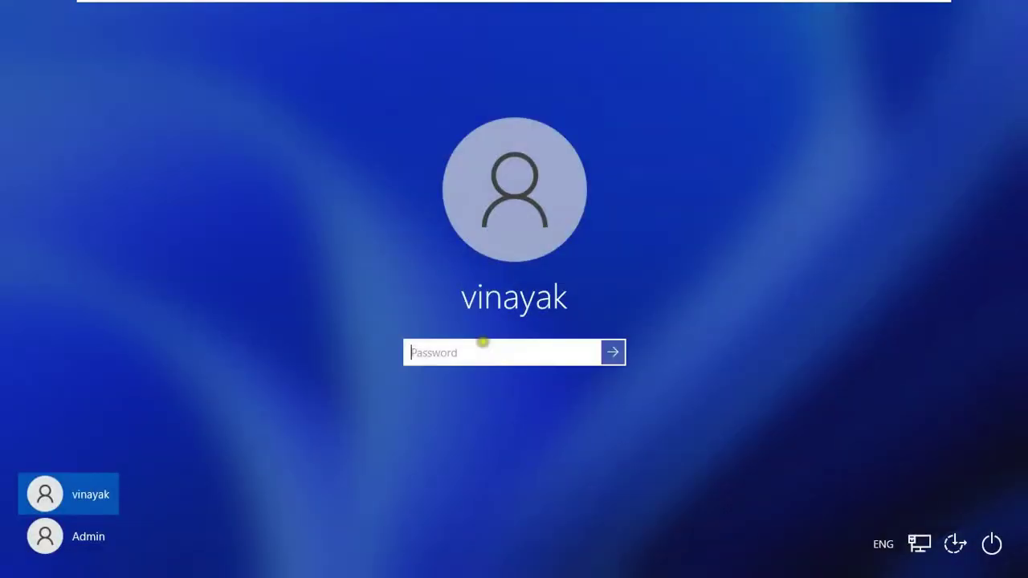
- Sign back in as Admin with the Admin password
{"action": "left_click", "coordinate": [101, 536]}
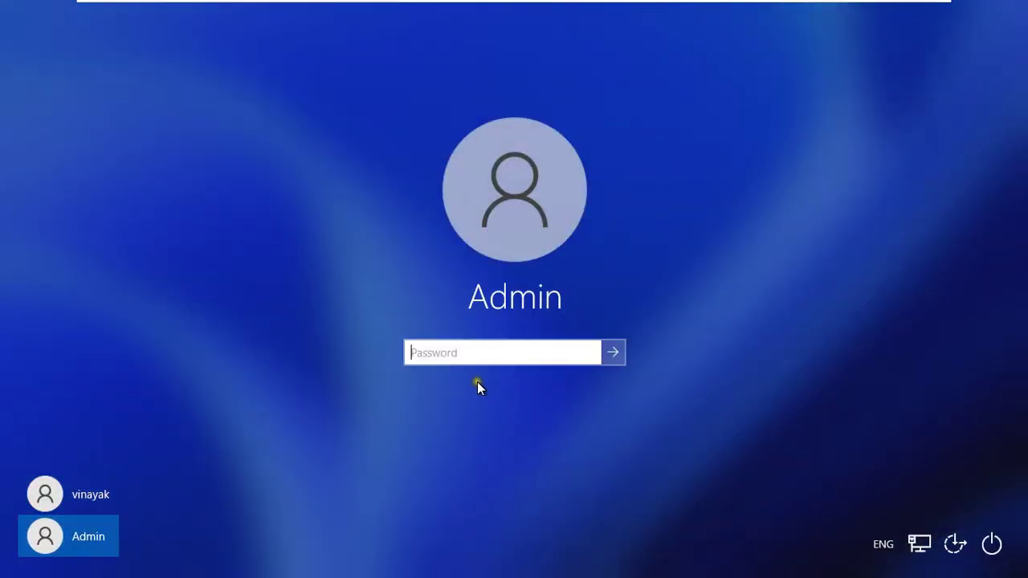
{"action": "type", "text": "123"}
{"action": "key", "text": "Return"}
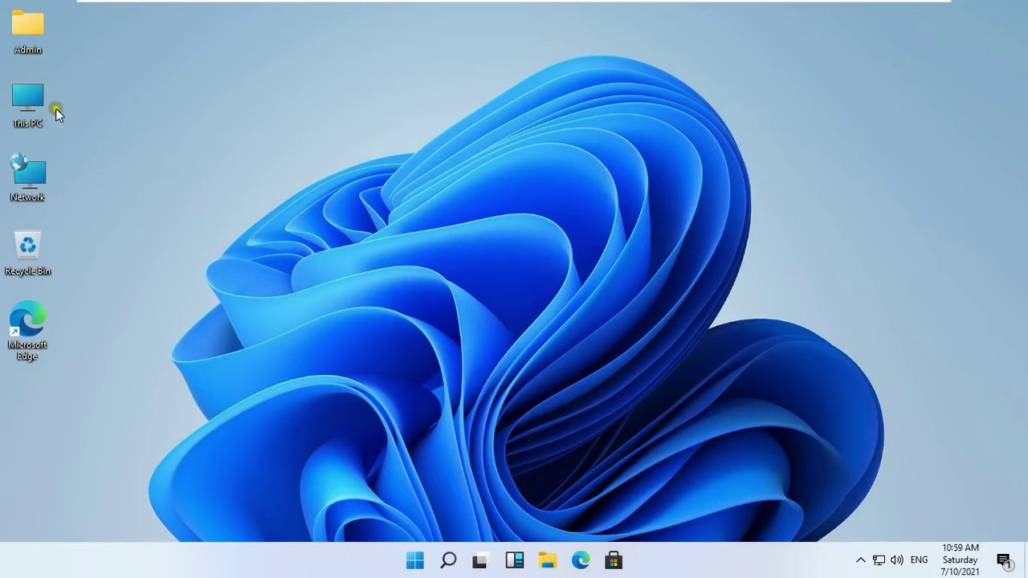
- Browse through This PC and Local Disk (C:) into the Profiles folder
{"action": "double_click", "coordinate": [34, 98]}
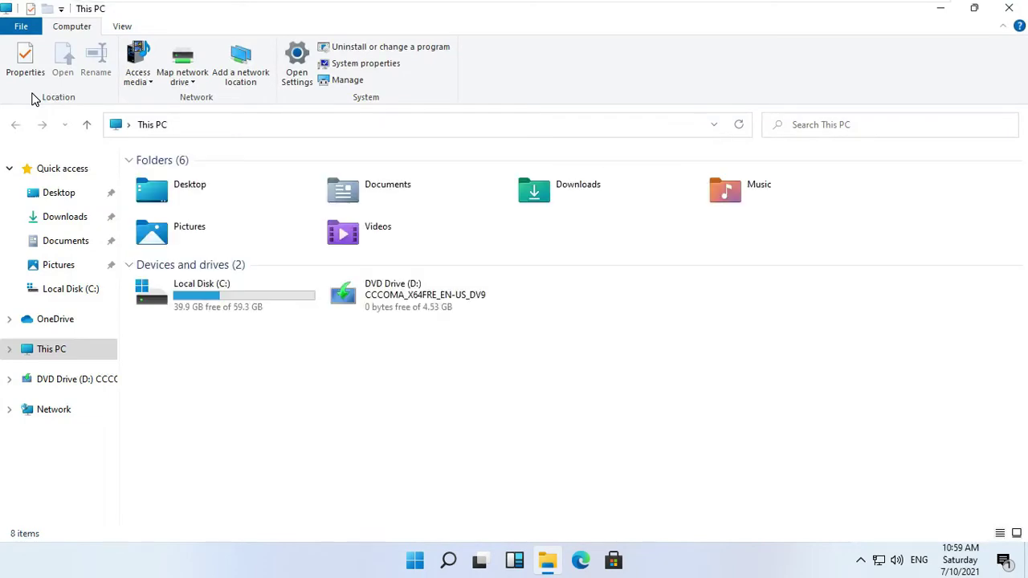
{"action": "double_click", "coordinate": [211, 294]}
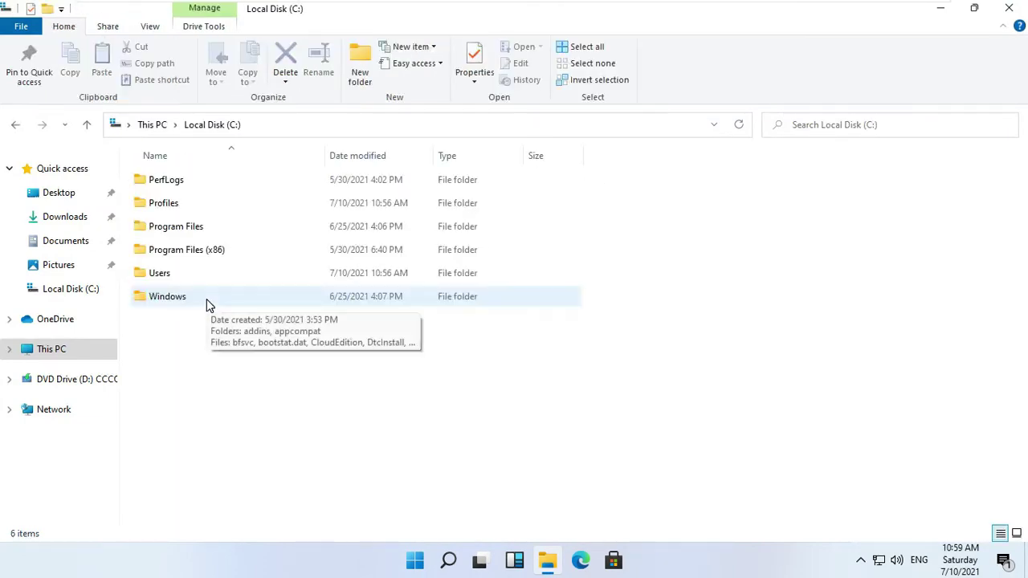
{"action": "double_click", "coordinate": [166, 206]}
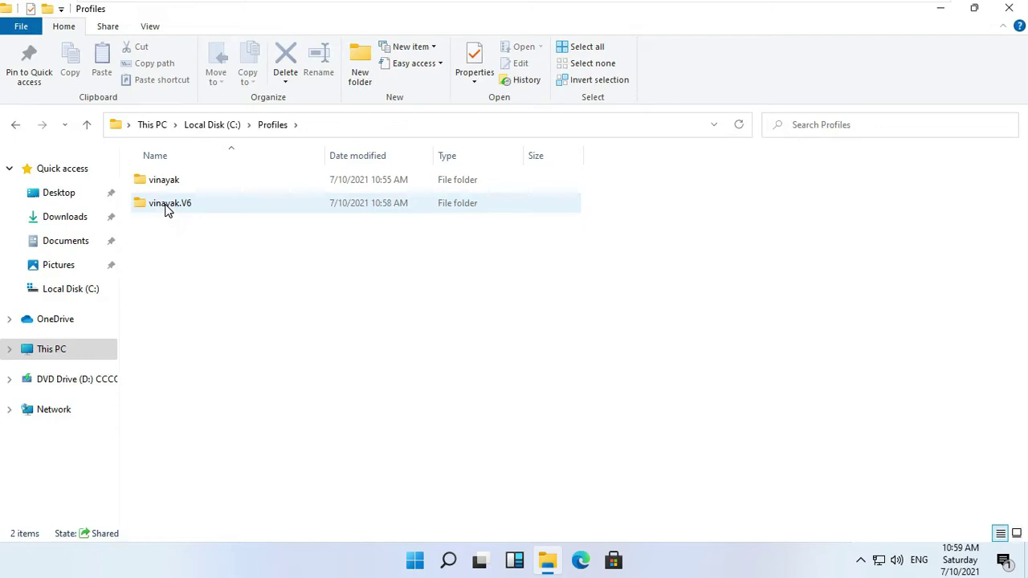
- Try opening the vinayak.V6 folder, then cancel the permission prompt
{"action": "left_click", "coordinate": [166, 208]}
{"action": "left_click", "coordinate": [182, 205]}
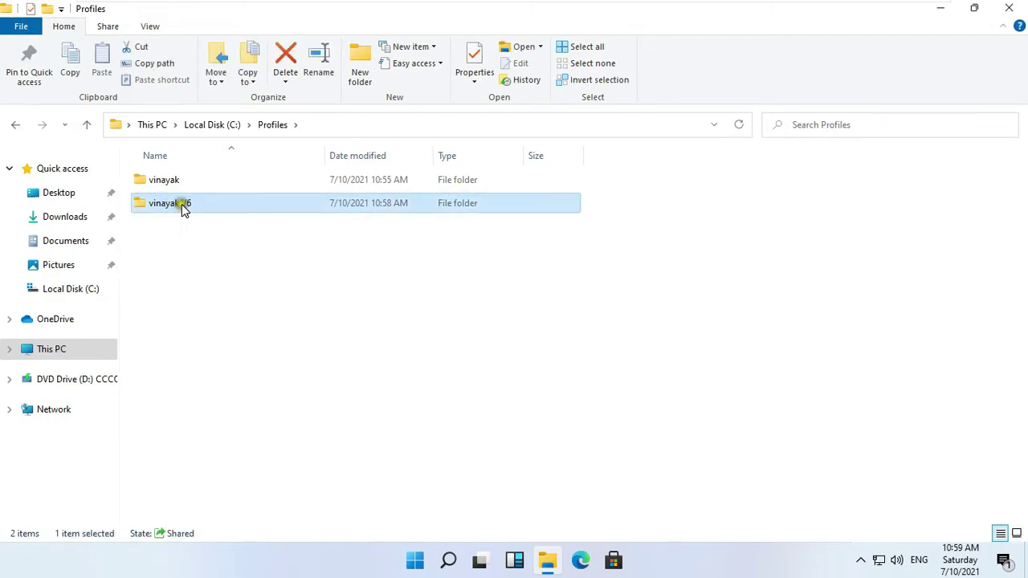
{"action": "right_click", "coordinate": [213, 207]}
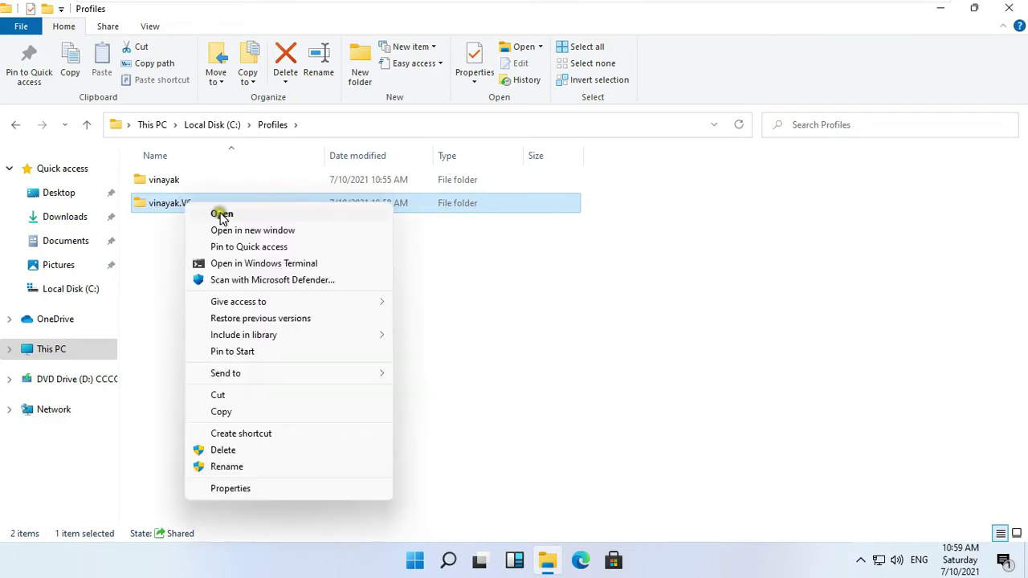
{"action": "left_click", "coordinate": [223, 212]}
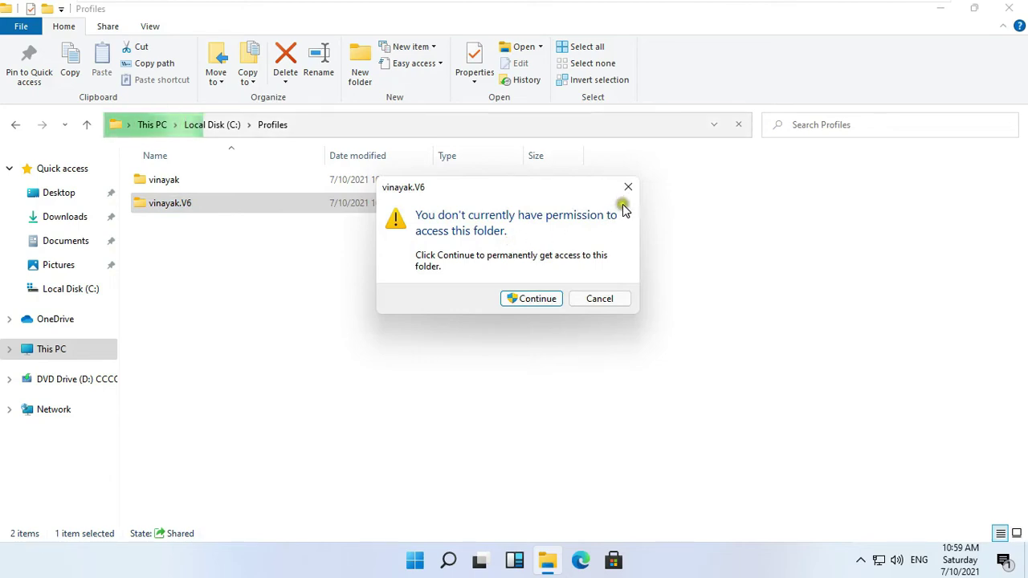
{"action": "left_click", "coordinate": [614, 302]}
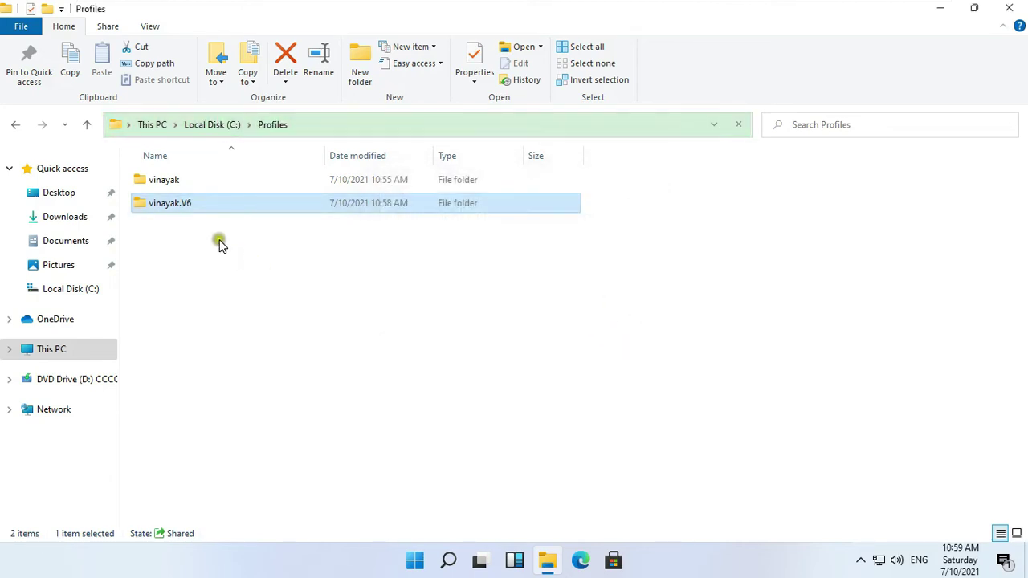
- Open the advanced security settings of the vinayak.V6 folder
{"action": "right_click", "coordinate": [195, 227]}
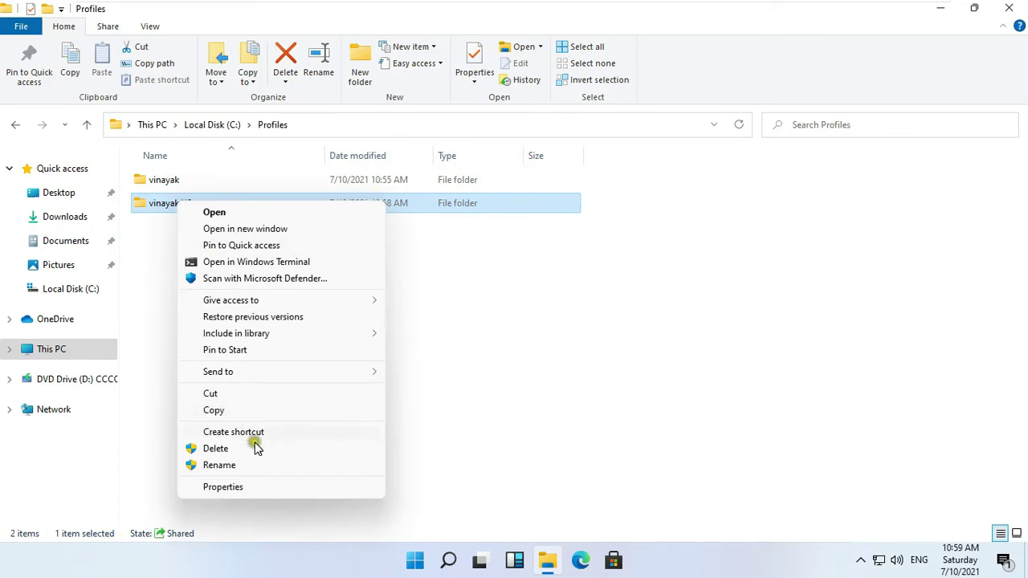
{"action": "left_click", "coordinate": [256, 486]}
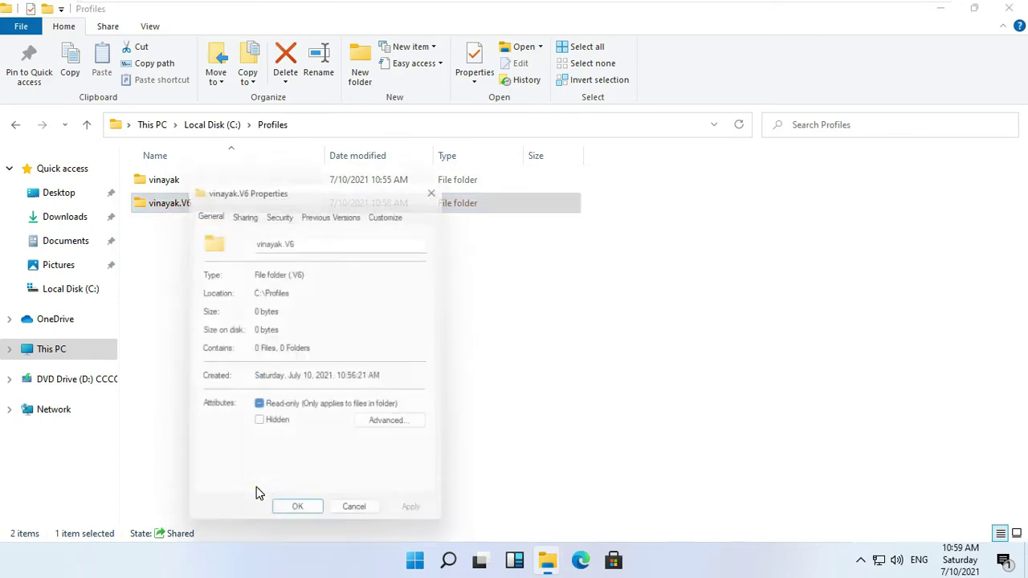
{"action": "left_click", "coordinate": [278, 216]}
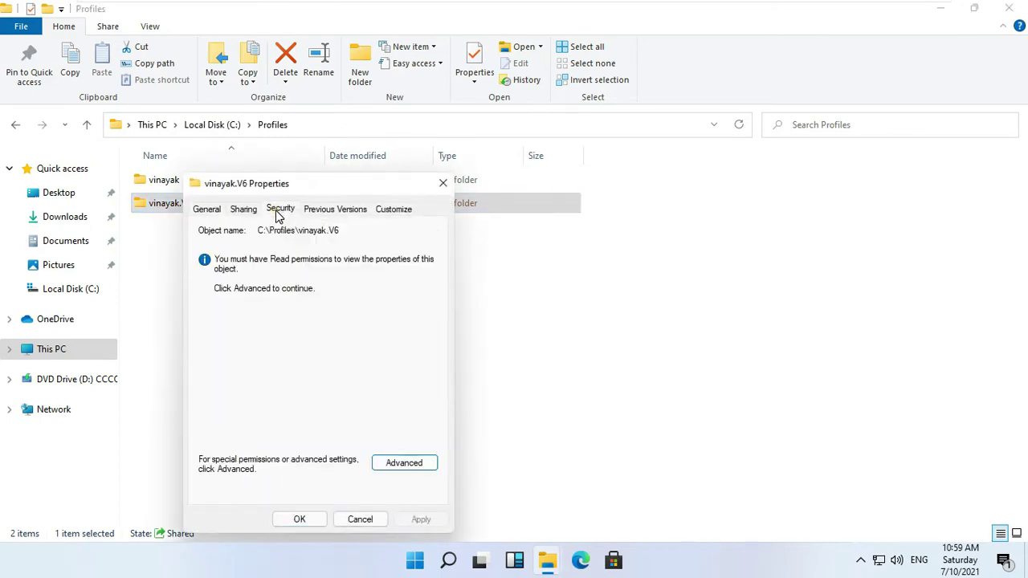
{"action": "left_click", "coordinate": [413, 464]}
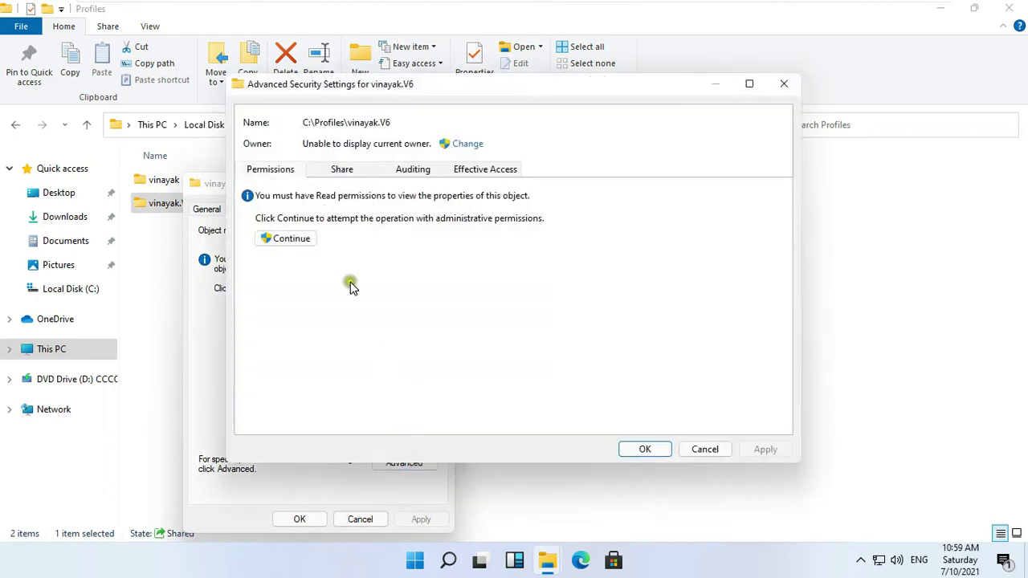
- Change the owner to admin, replacing ownership on all subfolders and files
{"action": "left_click", "coordinate": [474, 148]}
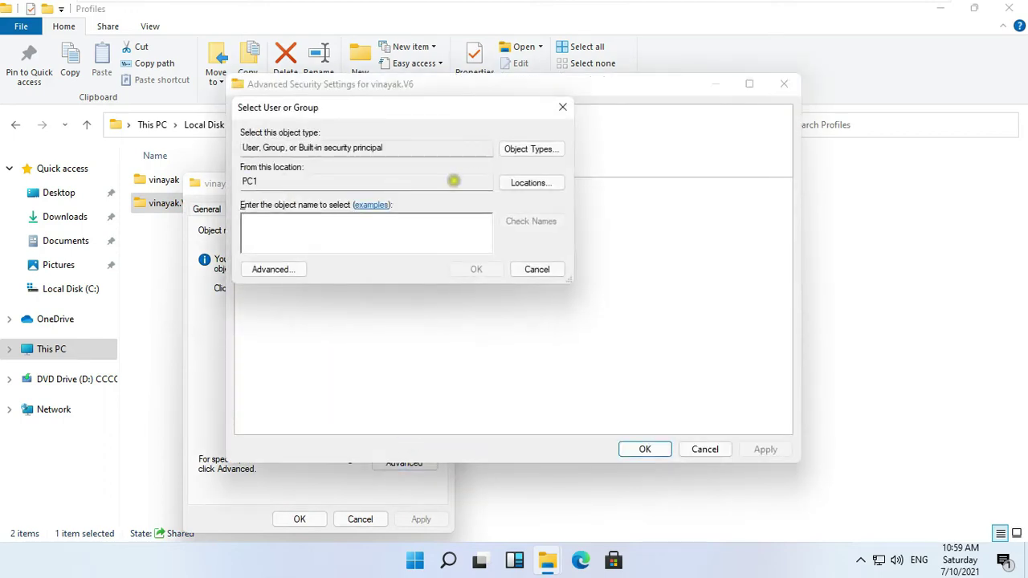
{"action": "type", "text": "admin"}
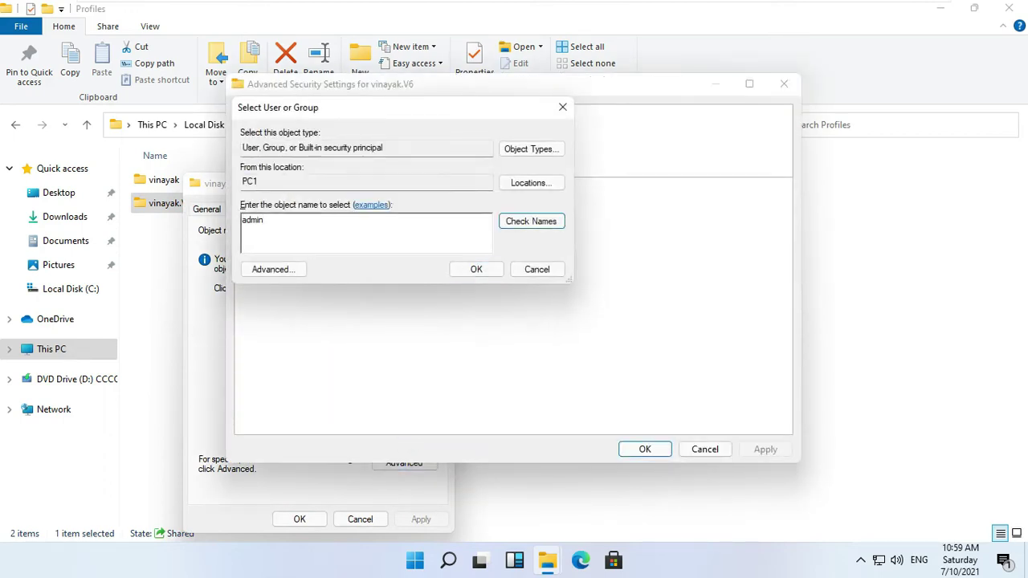
{"action": "left_click", "coordinate": [534, 223]}
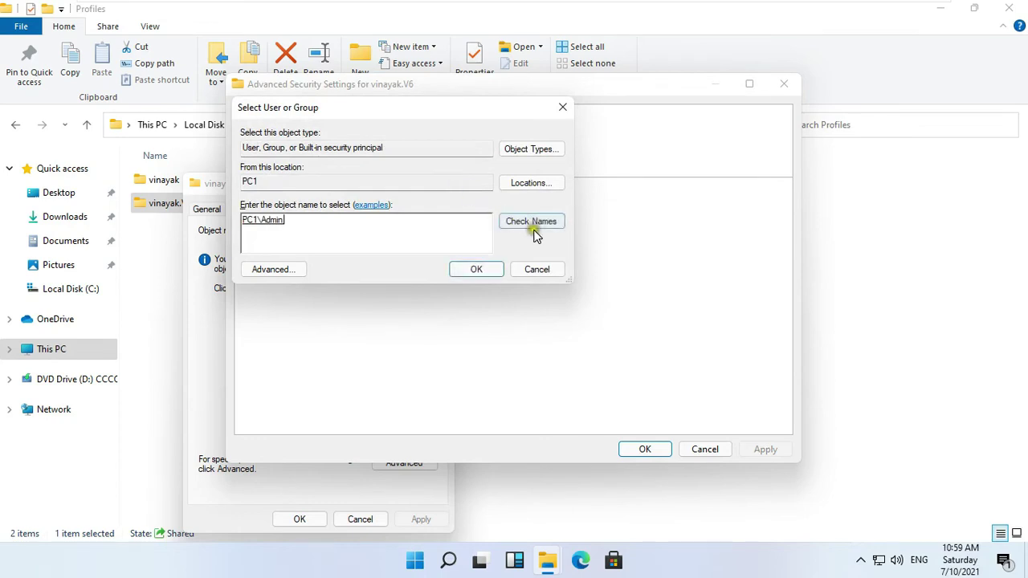
{"action": "left_click", "coordinate": [476, 269]}
{"action": "left_click", "coordinate": [350, 161]}
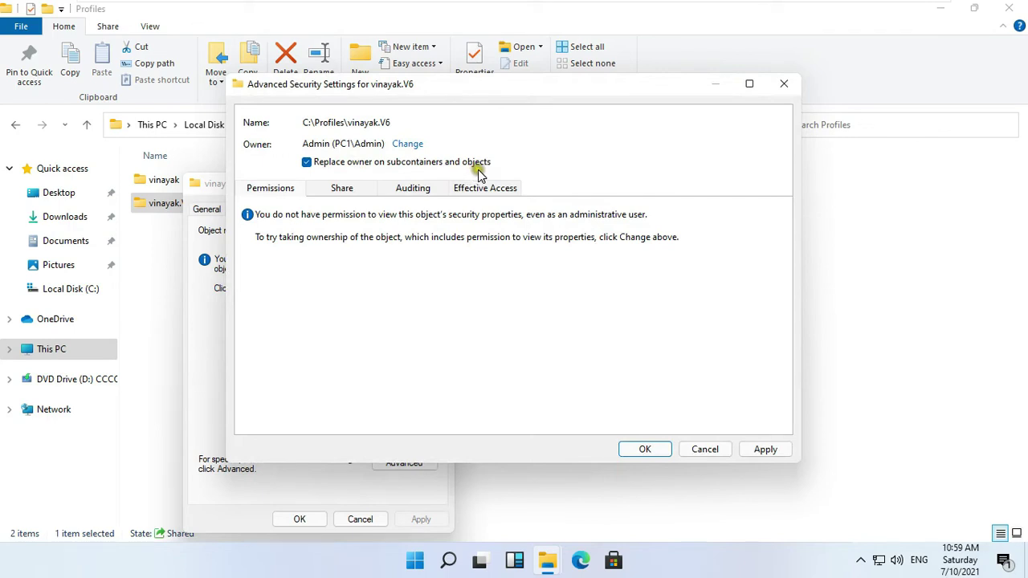
{"action": "left_click", "coordinate": [769, 450]}
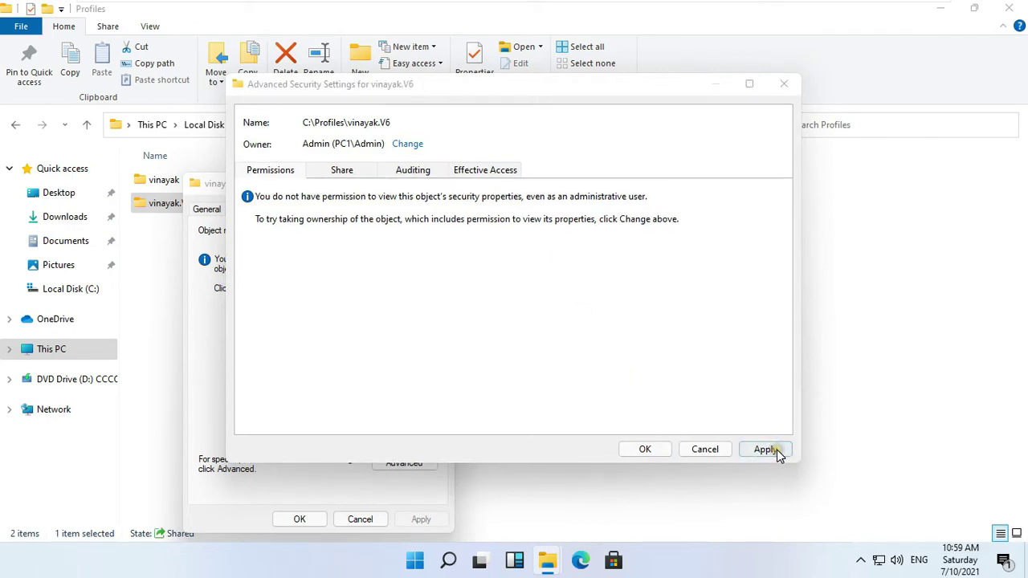
{"action": "left_click", "coordinate": [576, 346]}
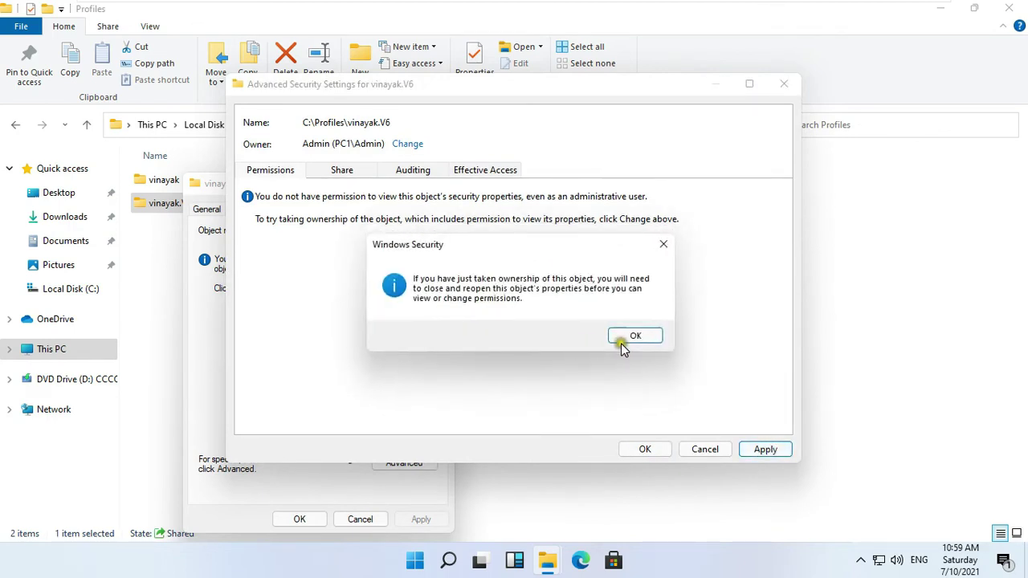
{"action": "left_click", "coordinate": [637, 338]}
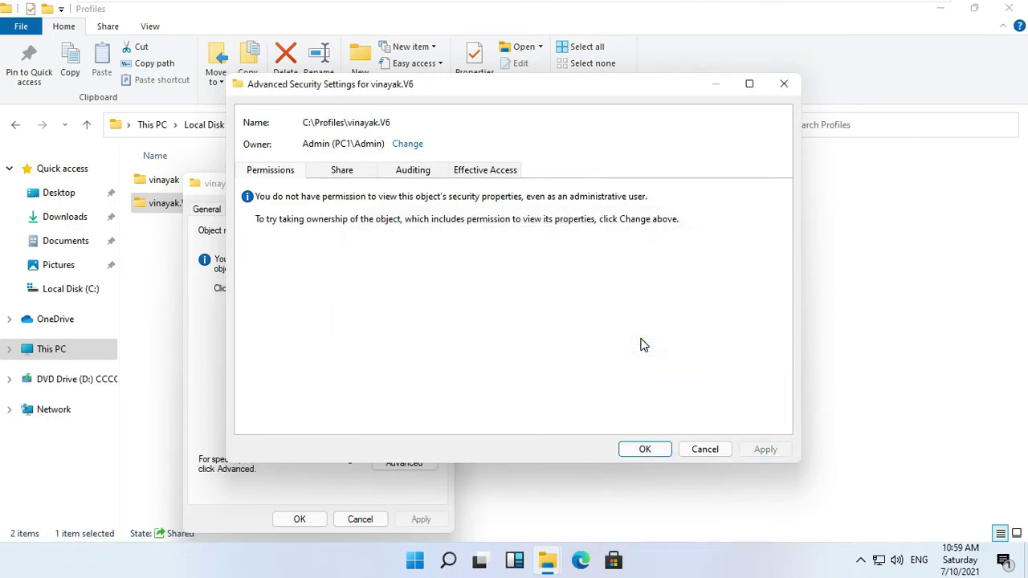
{"action": "left_click", "coordinate": [652, 450]}
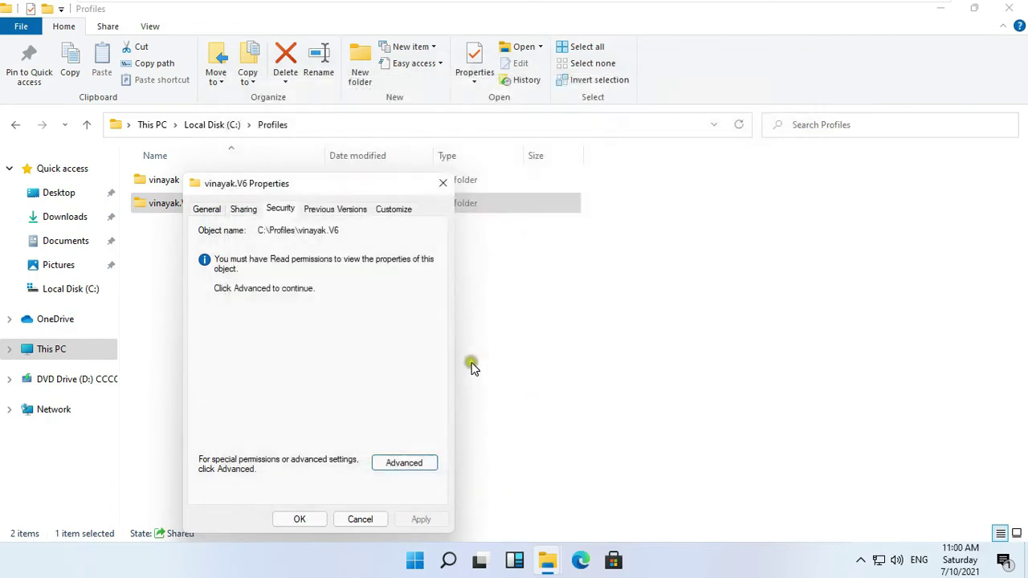
- Add a Full control permission entry for admin on vinayak.V6
{"action": "left_click", "coordinate": [406, 464]}
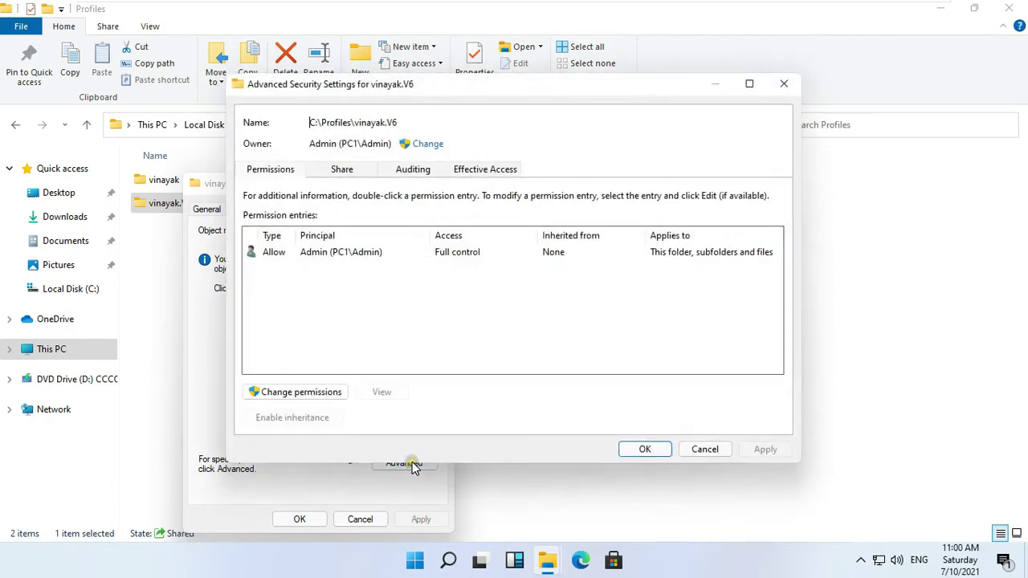
{"action": "left_click", "coordinate": [291, 394]}
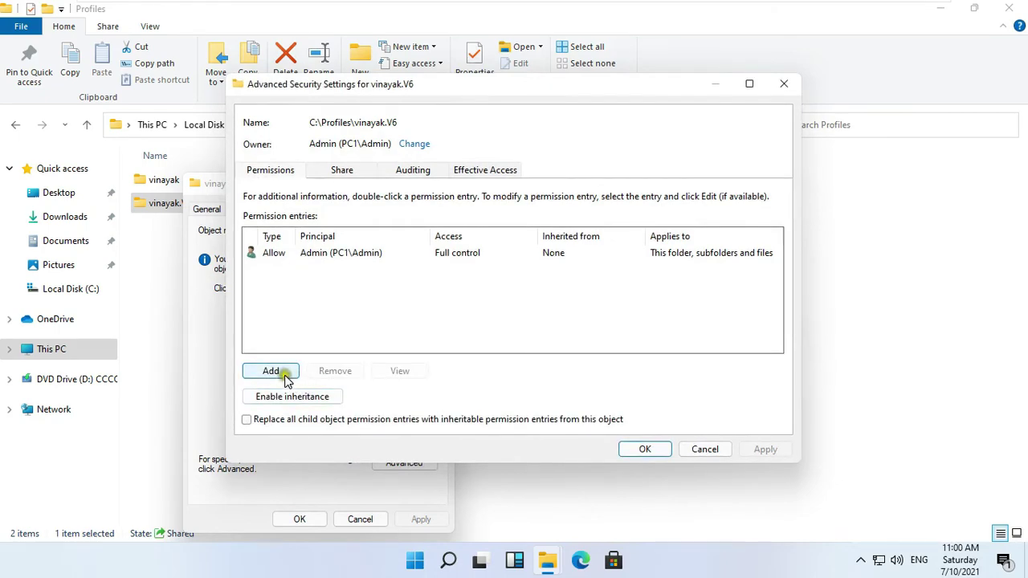
{"action": "left_click", "coordinate": [276, 371]}
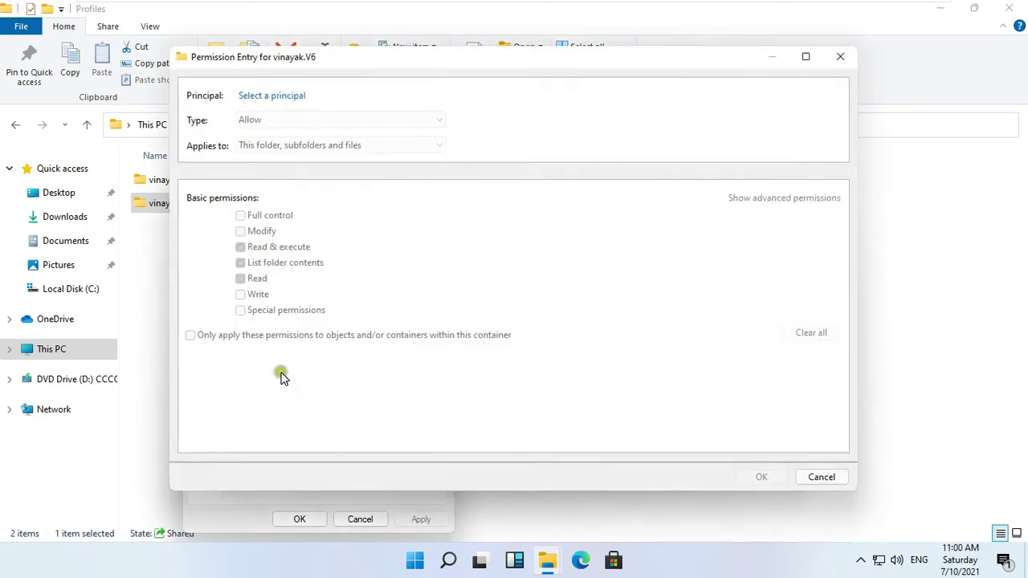
{"action": "left_click", "coordinate": [271, 95]}
{"action": "type", "text": "admin"}
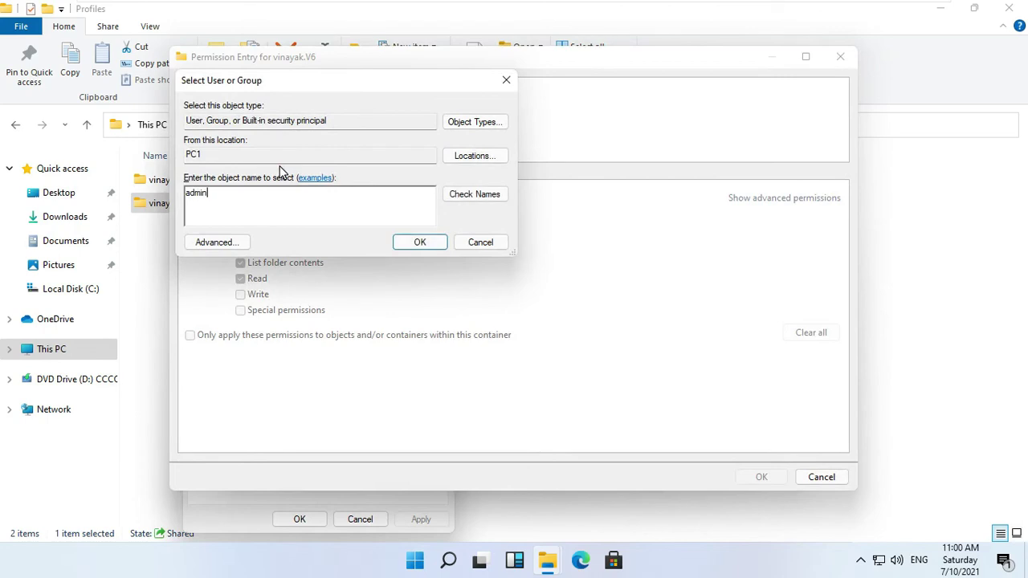
{"action": "left_click", "coordinate": [446, 194]}
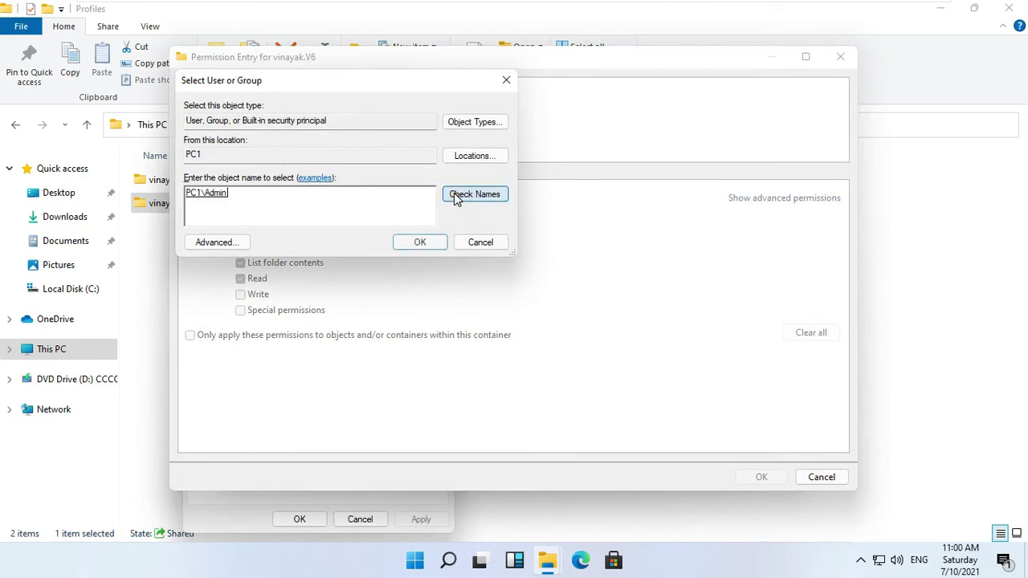
{"action": "left_click", "coordinate": [421, 242]}
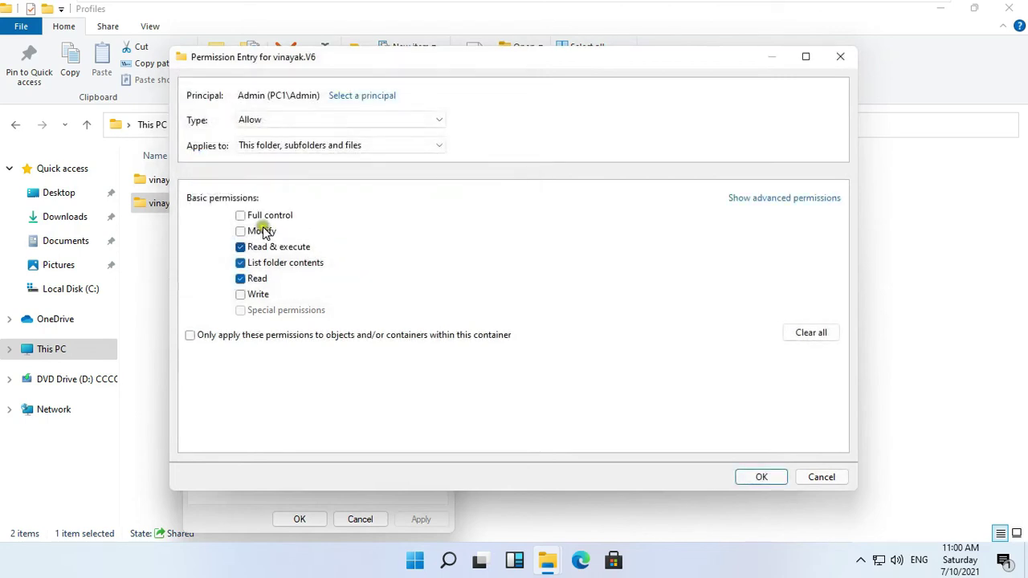
{"action": "left_click", "coordinate": [241, 216]}
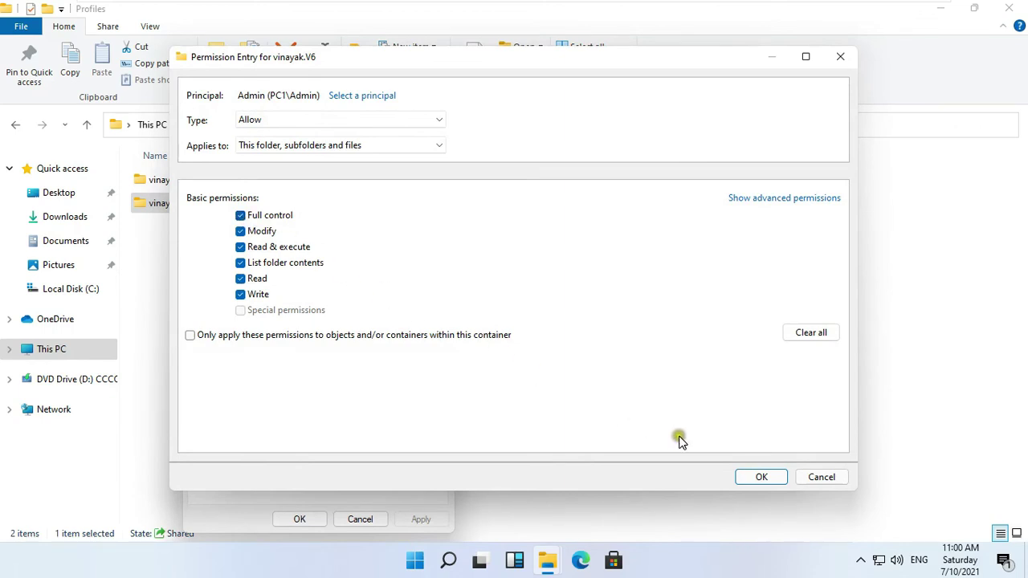
{"action": "left_click", "coordinate": [767, 479]}
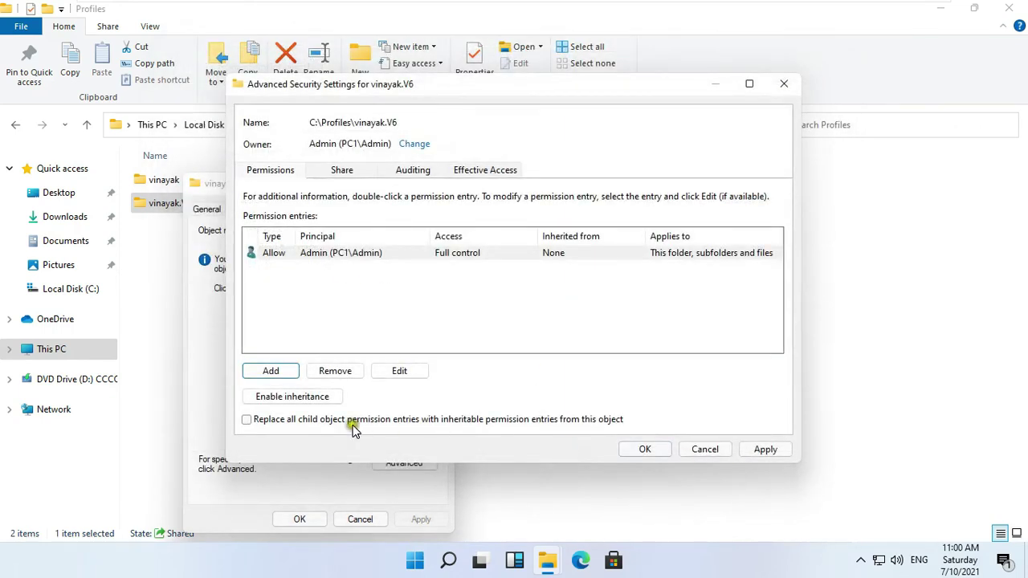
- Replace all child permission entries with these, apply, and close the properties
{"action": "left_click", "coordinate": [273, 419]}
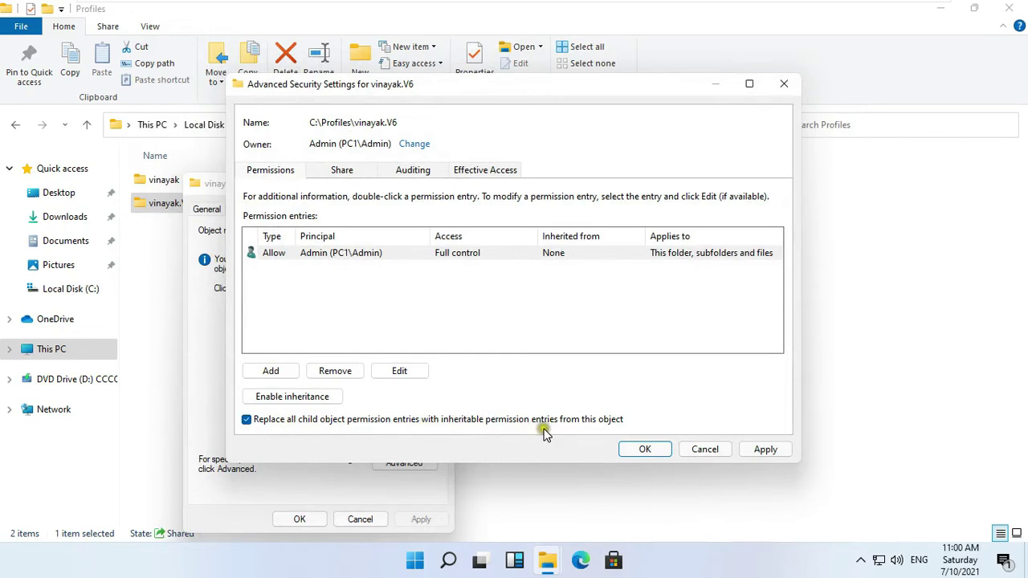
{"action": "left_click", "coordinate": [763, 451]}
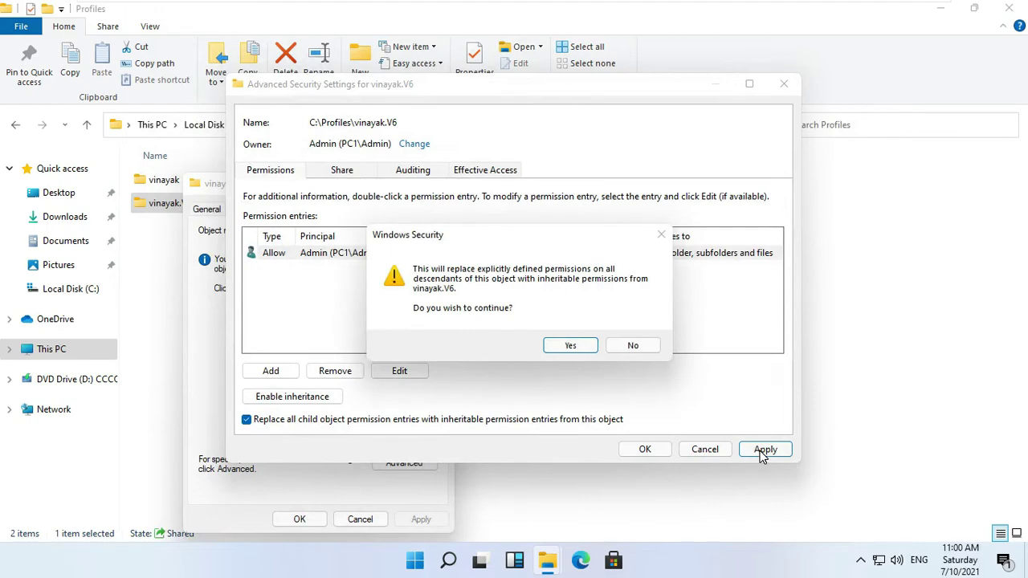
{"action": "left_click", "coordinate": [576, 346]}
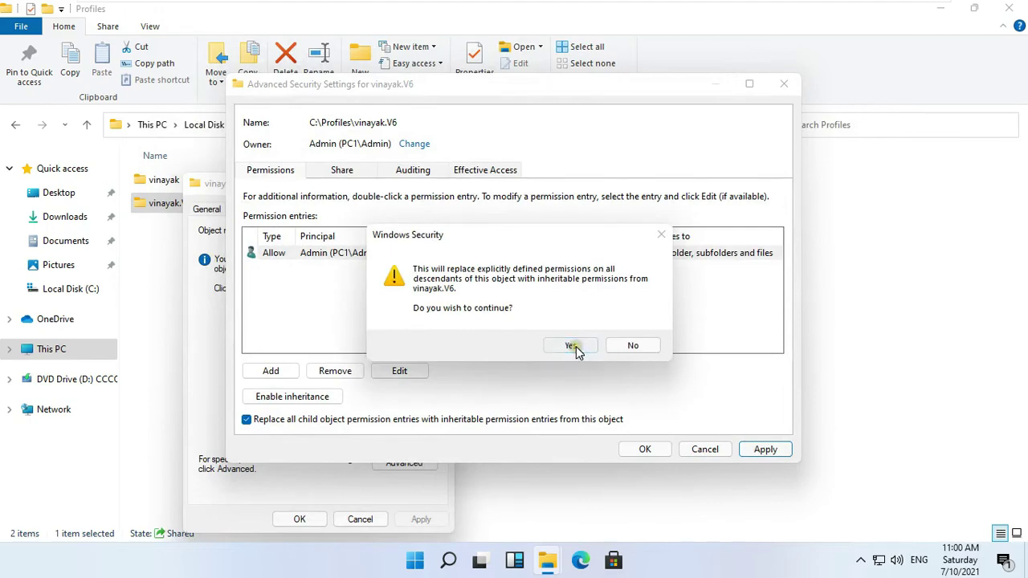
{"action": "left_click", "coordinate": [644, 450]}
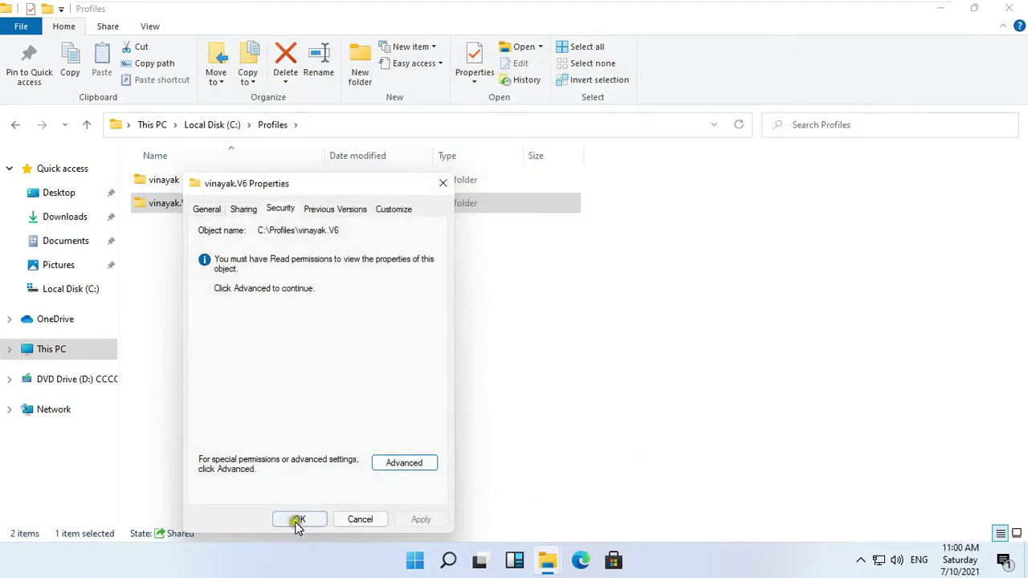
{"action": "left_click", "coordinate": [297, 520]}
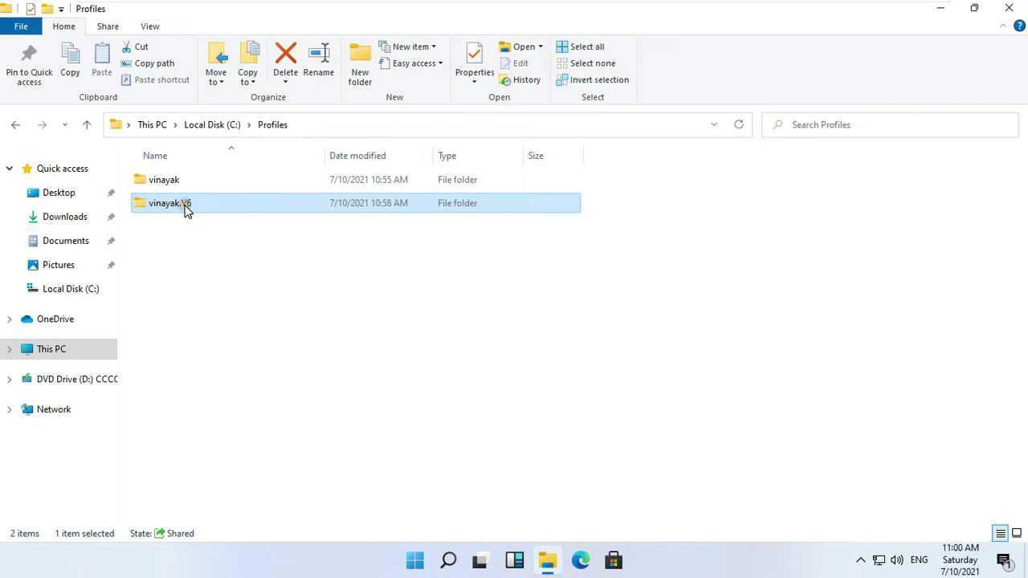
- Open the vinayak.V6 folder and turn on hidden items
{"action": "double_click", "coordinate": [185, 207]}
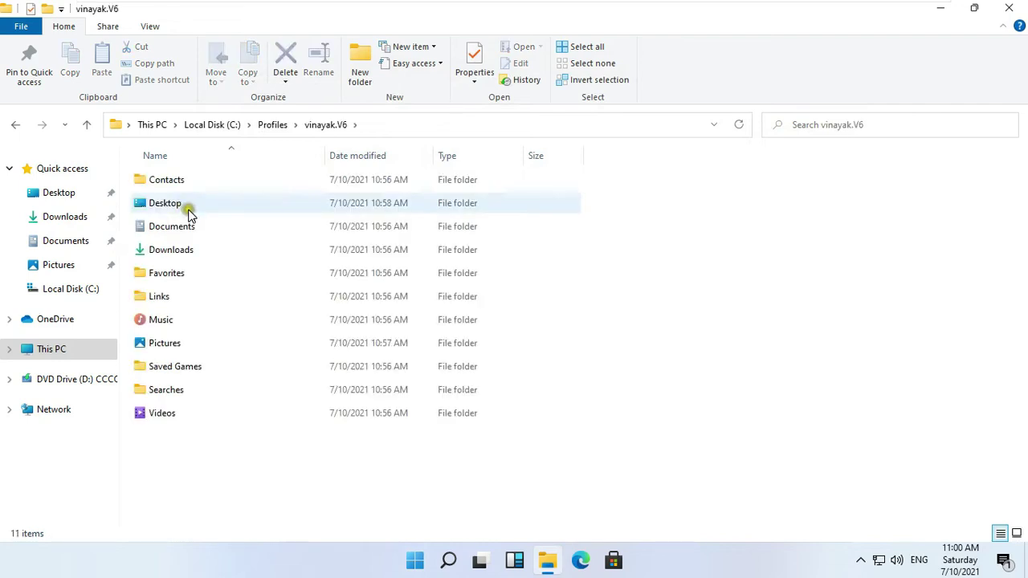
{"action": "left_click", "coordinate": [149, 27]}
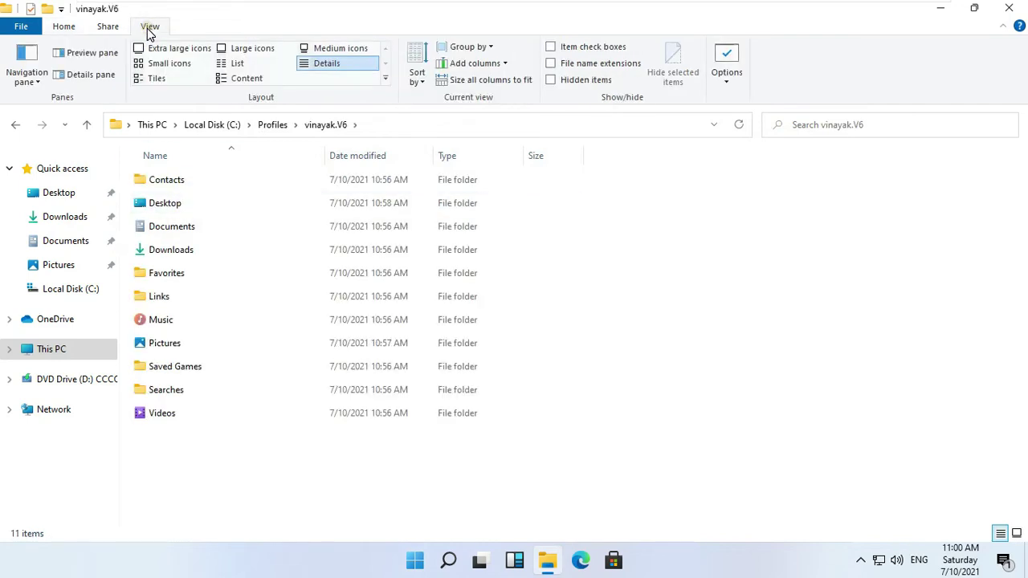
{"action": "left_click", "coordinate": [553, 80]}
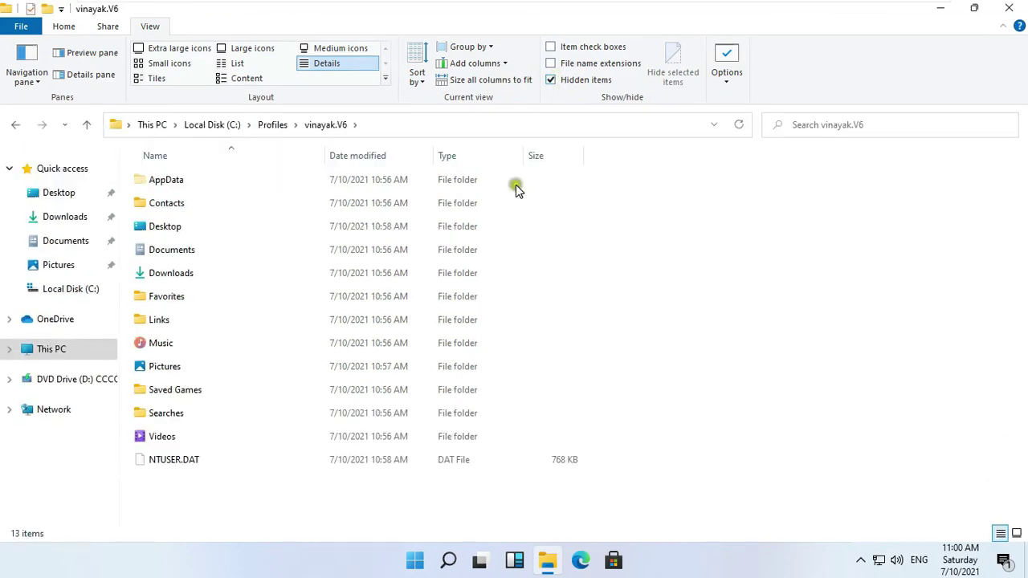
- Rename NTUSER.DAT to NTUSER.MAN, then hide hidden items again
{"action": "left_click", "coordinate": [183, 462]}
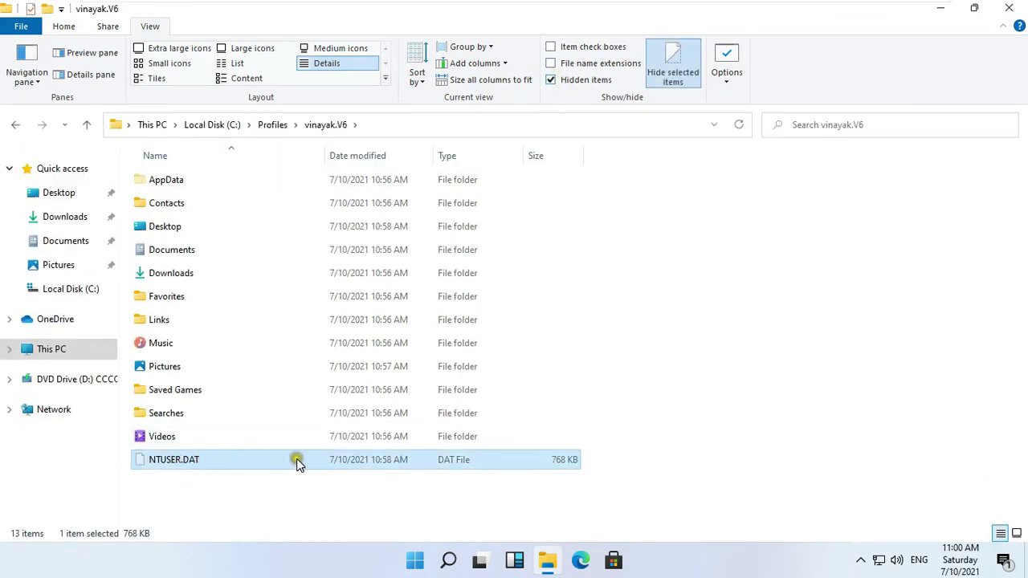
{"action": "right_click", "coordinate": [194, 463]}
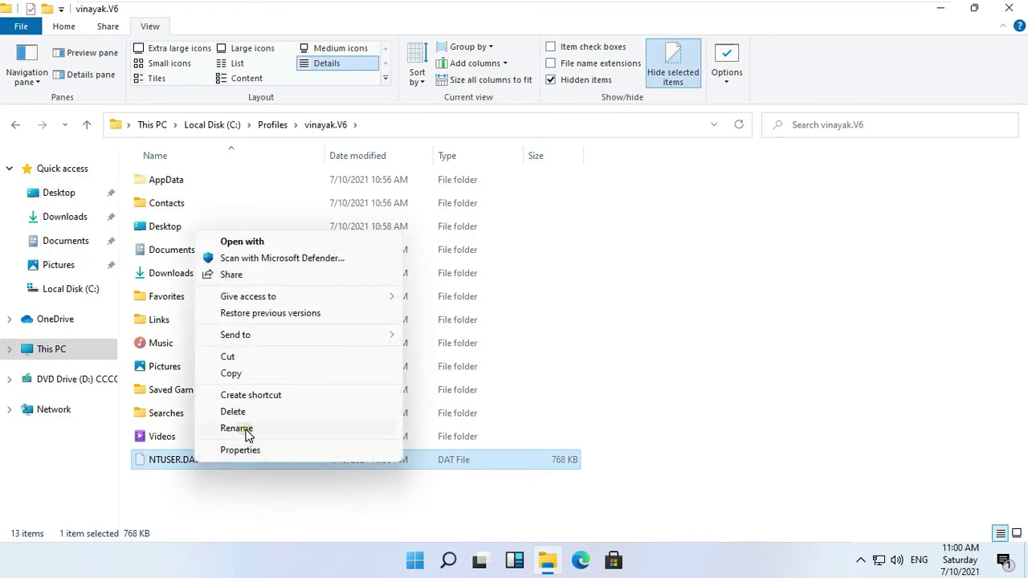
{"action": "left_click", "coordinate": [246, 431]}
{"action": "left_click", "coordinate": [216, 459]}
{"action": "key", "text": "BackSpace"}
{"action": "key", "text": "BackSpace"}
{"action": "key", "text": "BackSpace"}
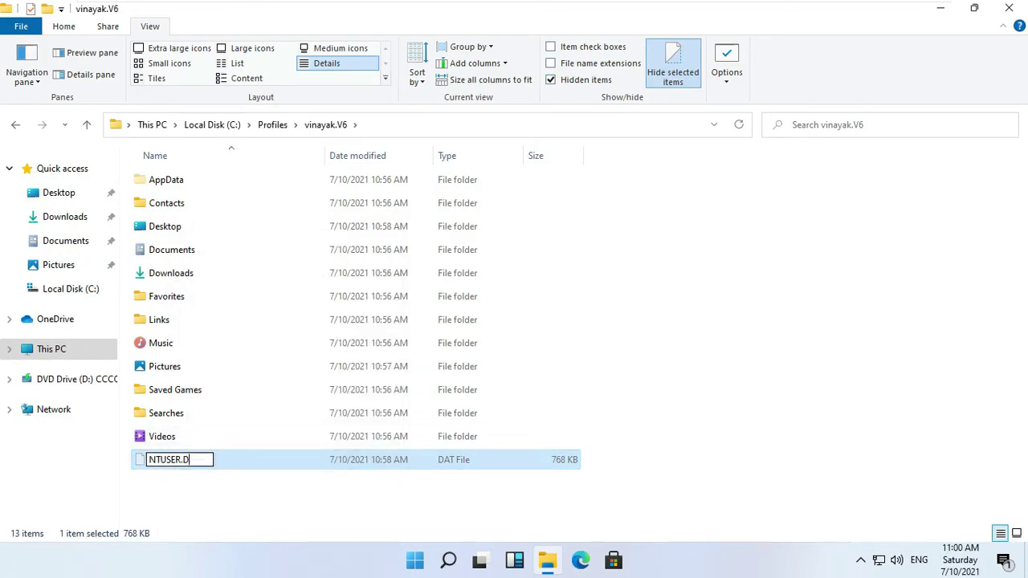
{"action": "type", "text": "AN"}
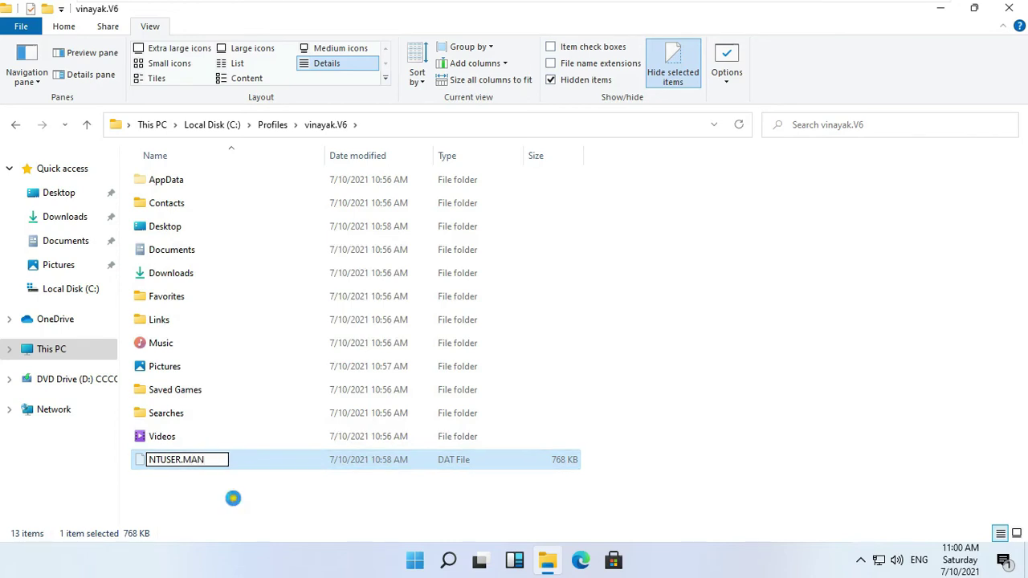
{"action": "left_click", "coordinate": [233, 496]}
{"action": "left_click", "coordinate": [584, 285]}
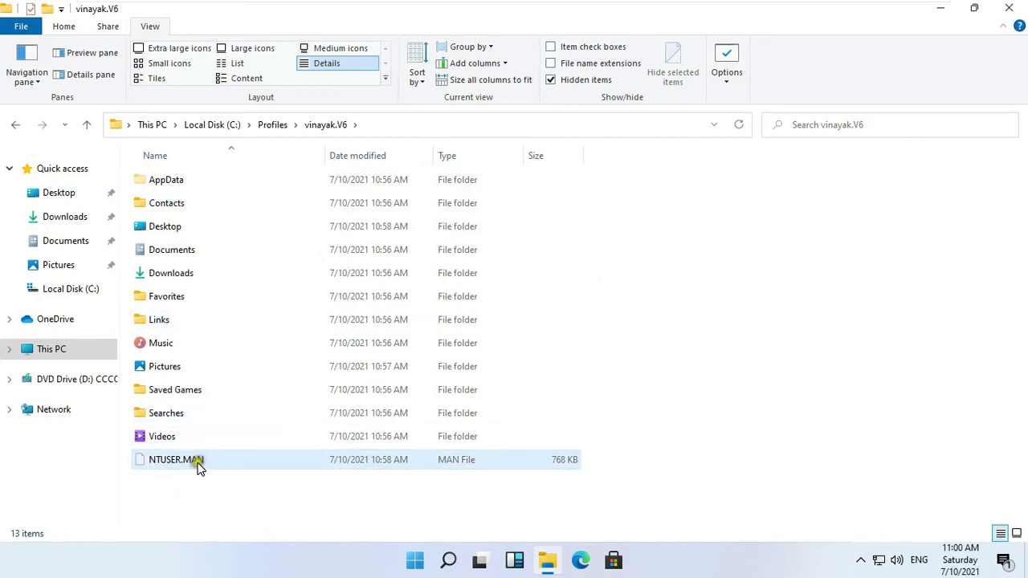
{"action": "left_click", "coordinate": [551, 81]}
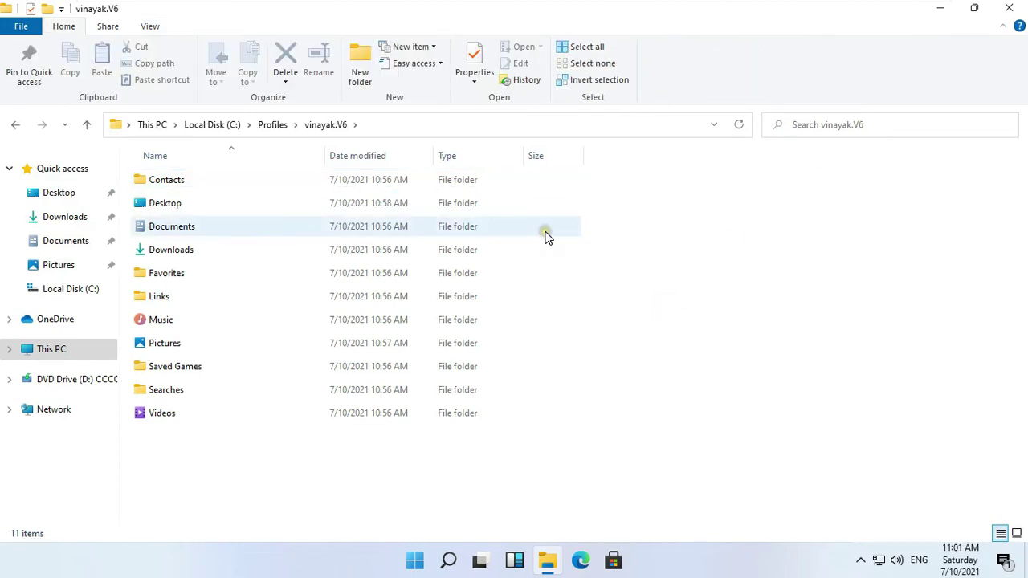
- Return to Profiles and open vinayak.V6's advanced security settings
{"action": "left_click", "coordinate": [273, 127]}
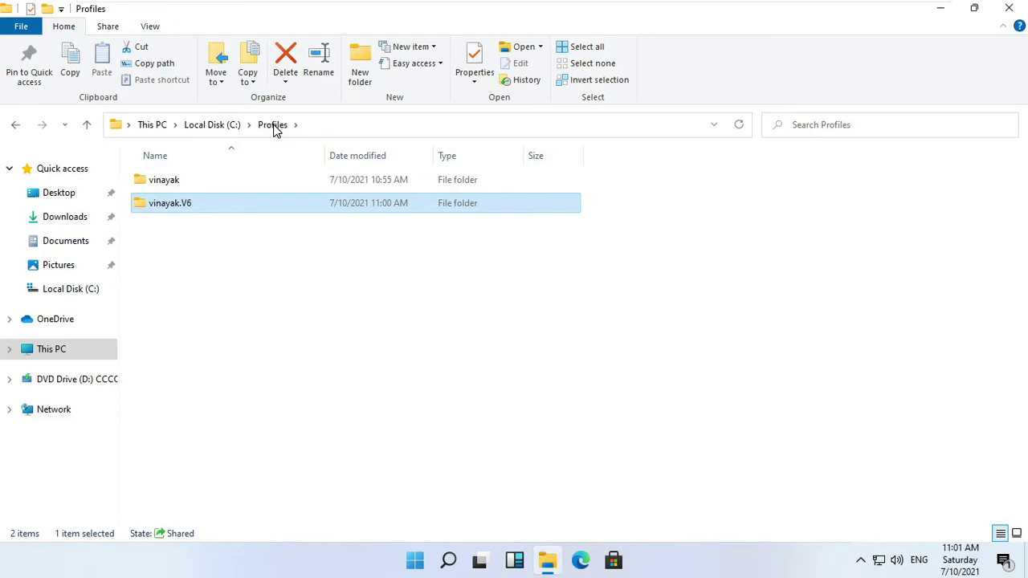
{"action": "right_click", "coordinate": [175, 206]}
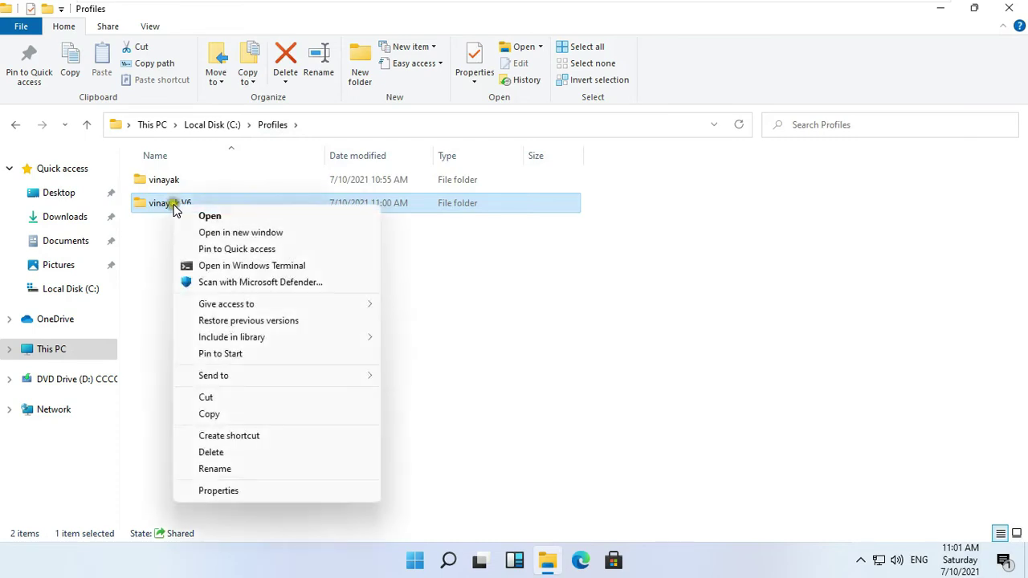
{"action": "left_click", "coordinate": [261, 491]}
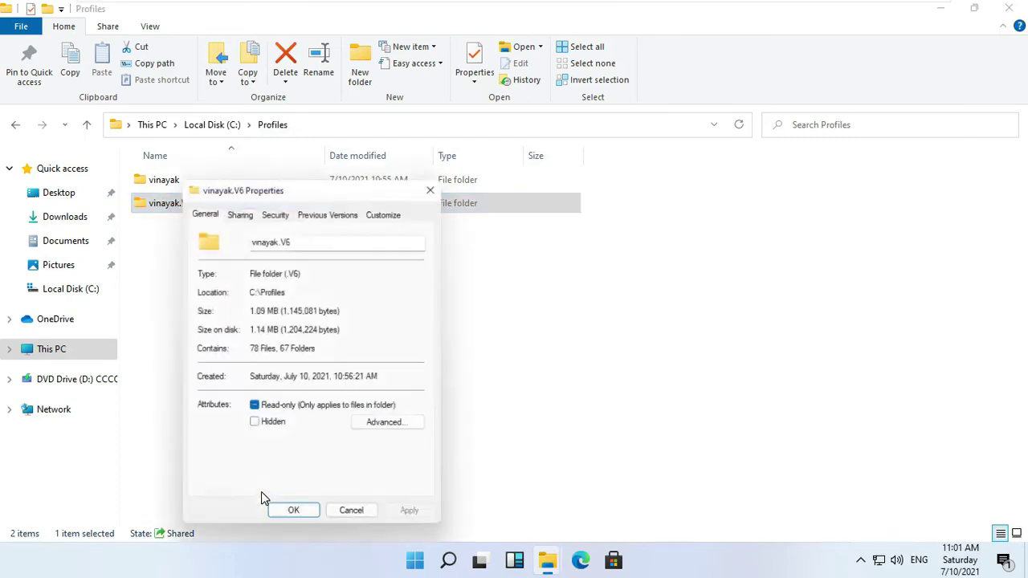
{"action": "left_click", "coordinate": [275, 212]}
{"action": "left_click", "coordinate": [321, 284]}
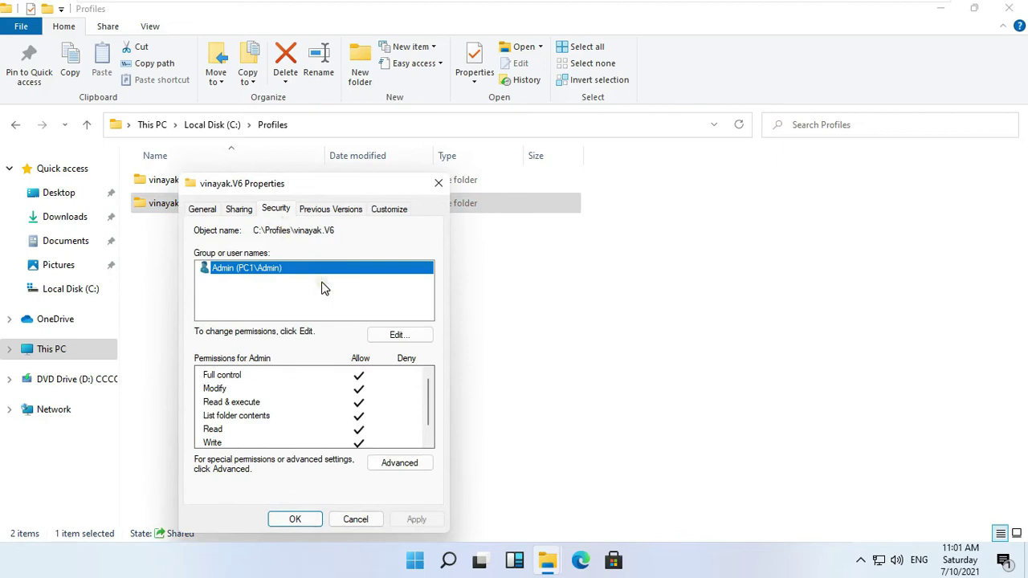
{"action": "left_click", "coordinate": [416, 465]}
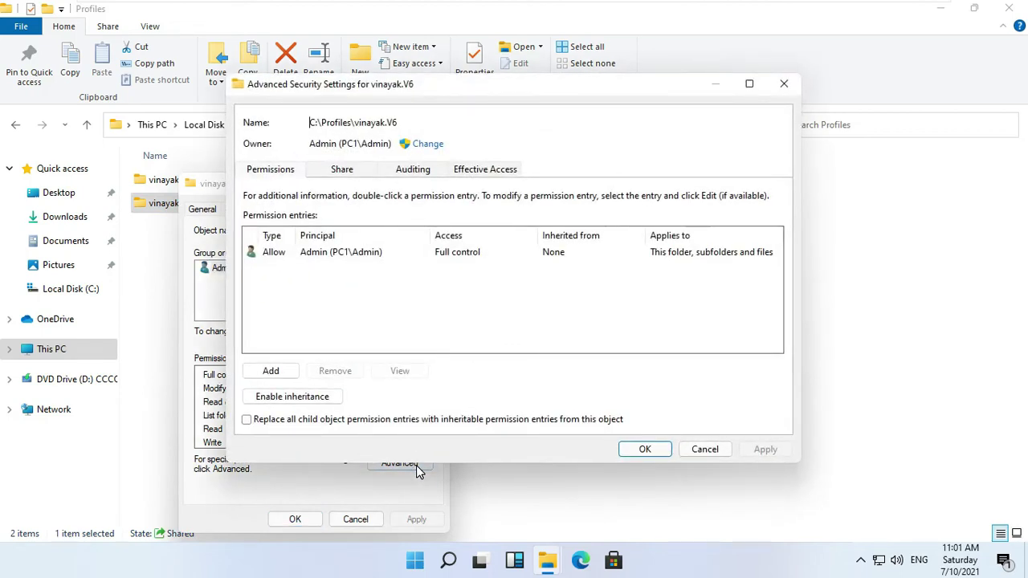
- Set vinayak as owner, replacing ownership on subcontainers and objects, and apply
{"action": "left_click", "coordinate": [428, 147]}
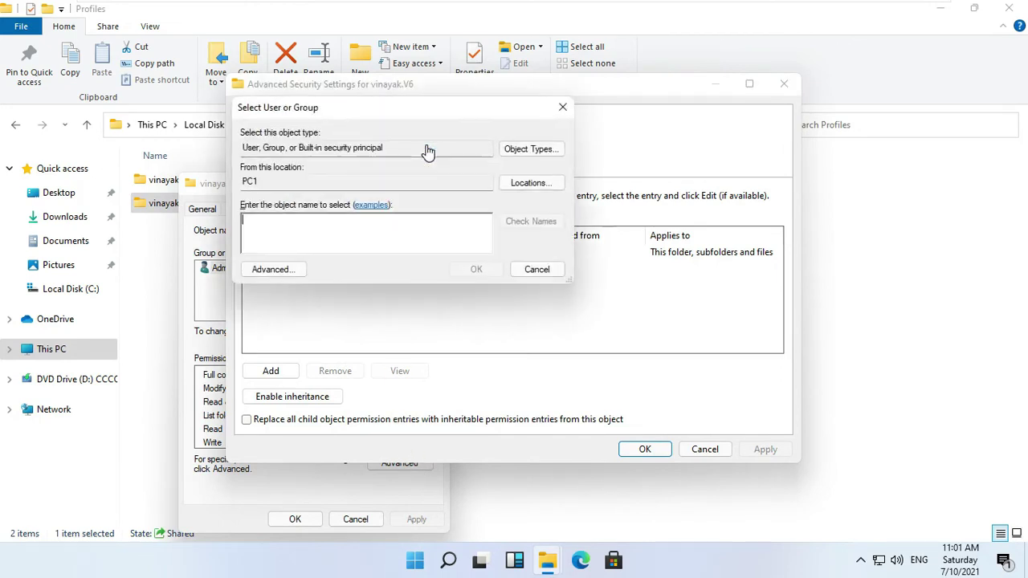
{"action": "type", "text": "v"}
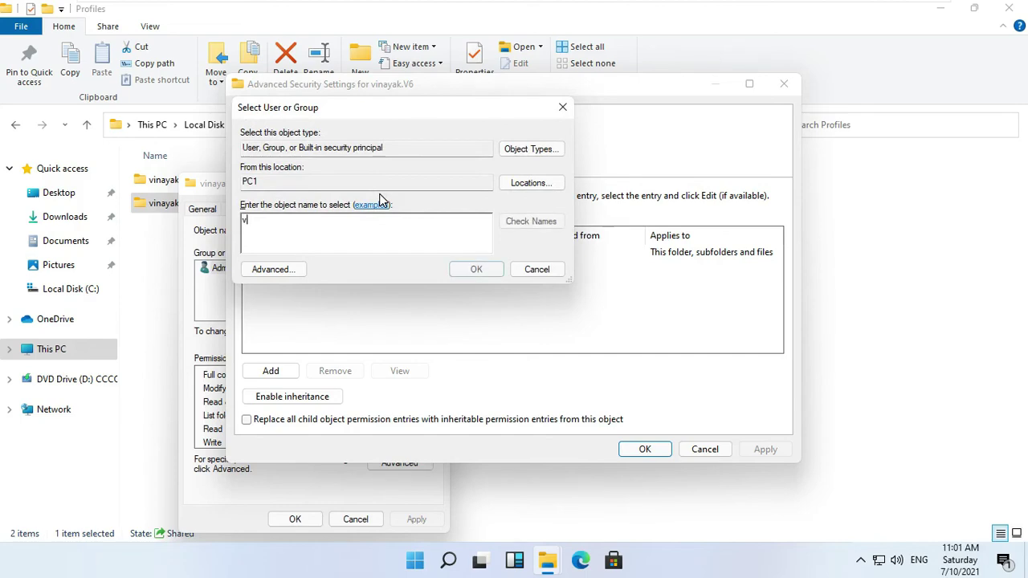
{"action": "type", "text": "inayak"}
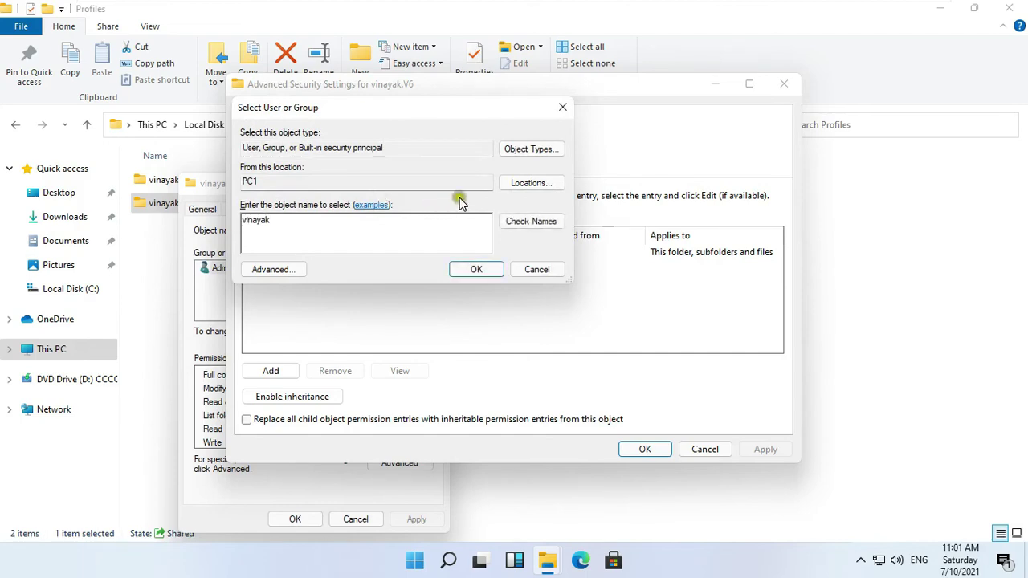
{"action": "left_click", "coordinate": [531, 221]}
{"action": "left_click", "coordinate": [475, 271]}
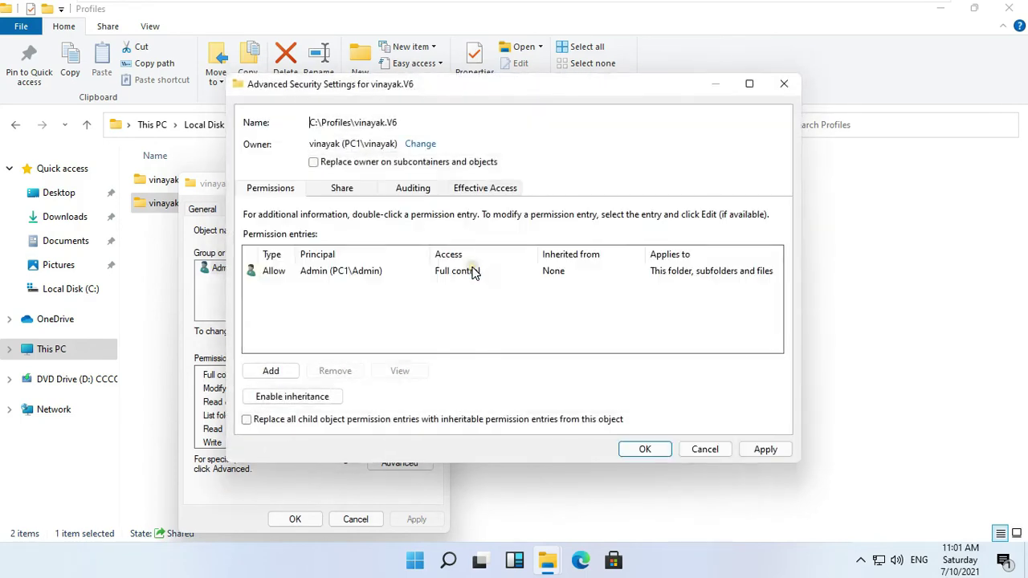
{"action": "left_click", "coordinate": [357, 164]}
{"action": "left_click", "coordinate": [355, 163]}
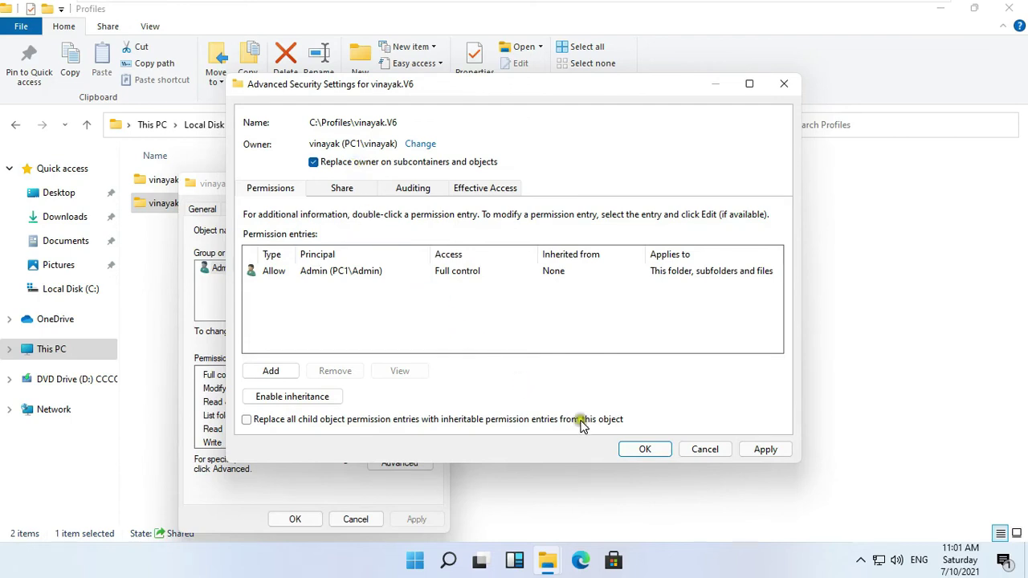
{"action": "left_click", "coordinate": [625, 453]}
{"action": "left_click", "coordinate": [769, 455]}
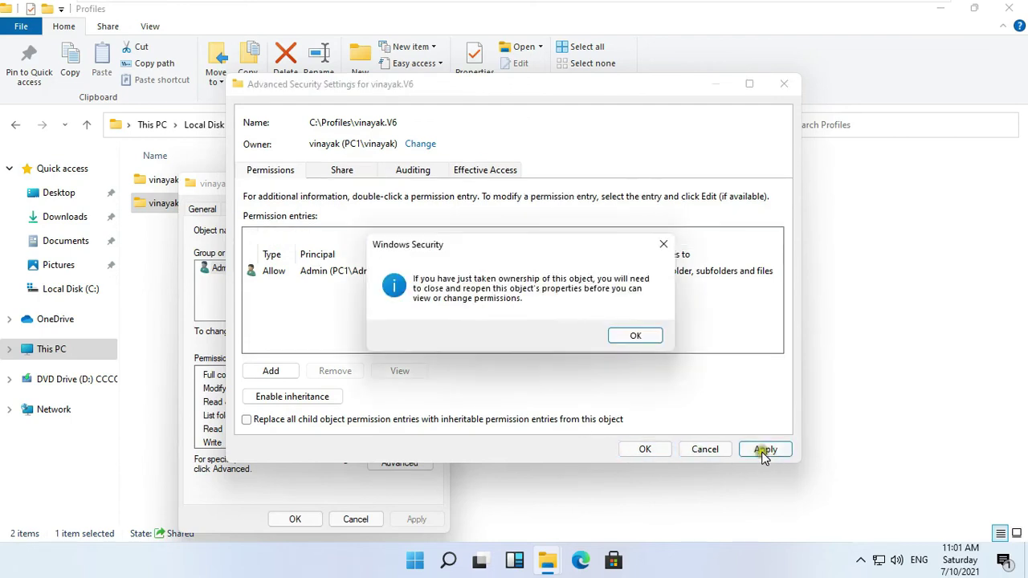
{"action": "left_click", "coordinate": [629, 336]}
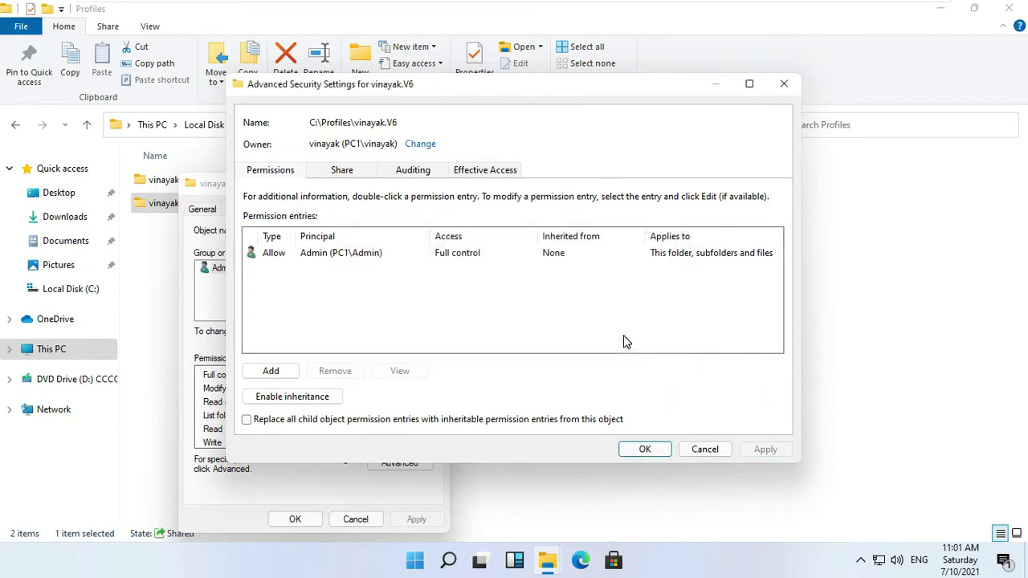
- Add a Full control permission entry for vinayak
{"action": "left_click", "coordinate": [273, 372]}
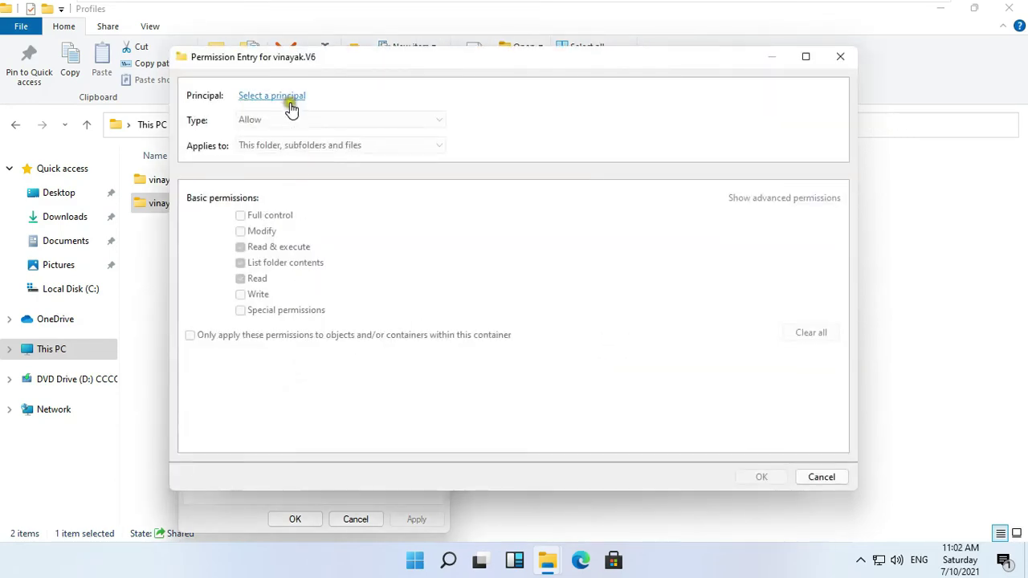
{"action": "left_click", "coordinate": [291, 110]}
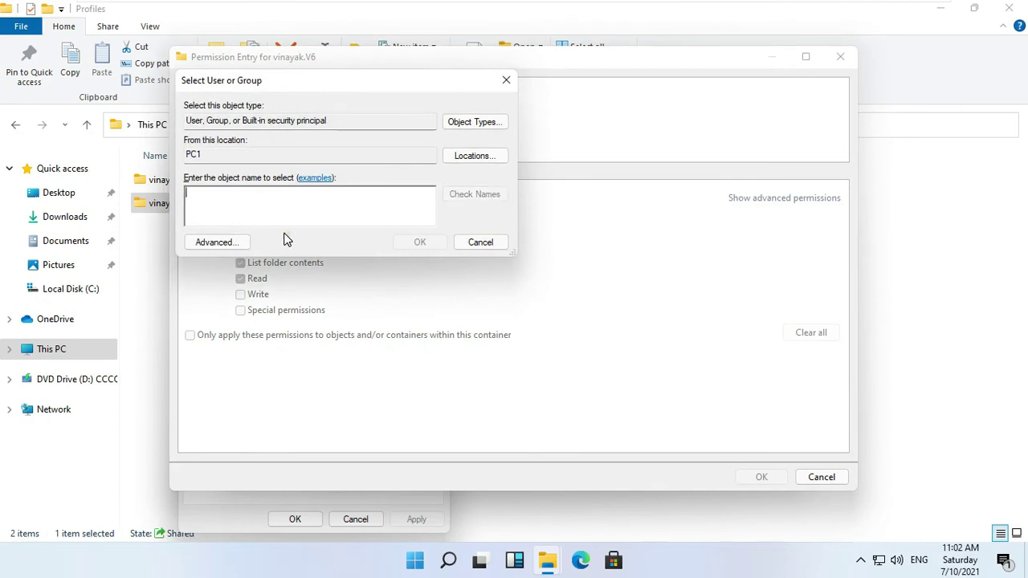
{"action": "type", "text": "vinaya"}
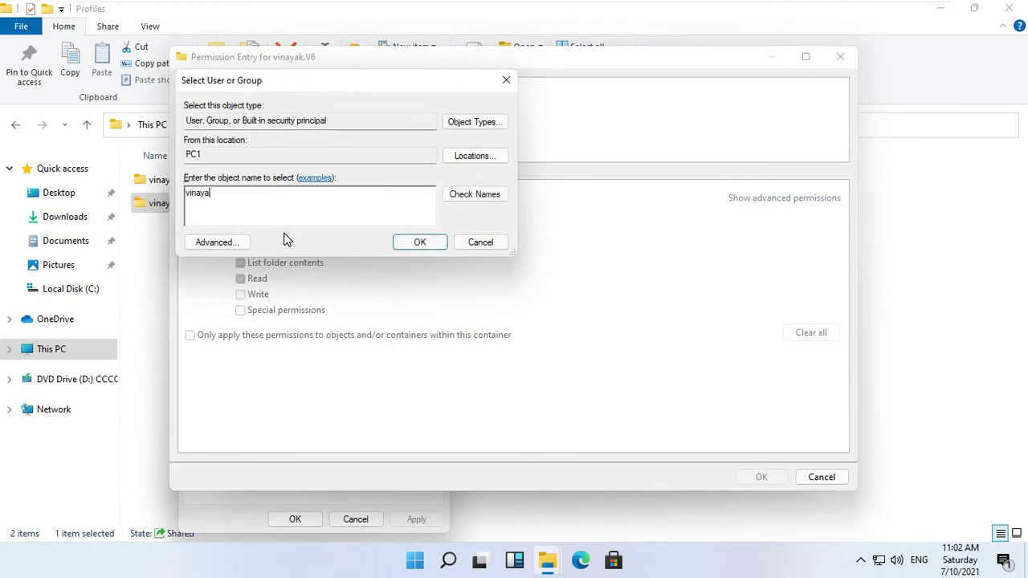
{"action": "type", "text": "k"}
{"action": "left_click", "coordinate": [457, 197]}
{"action": "left_click", "coordinate": [421, 243]}
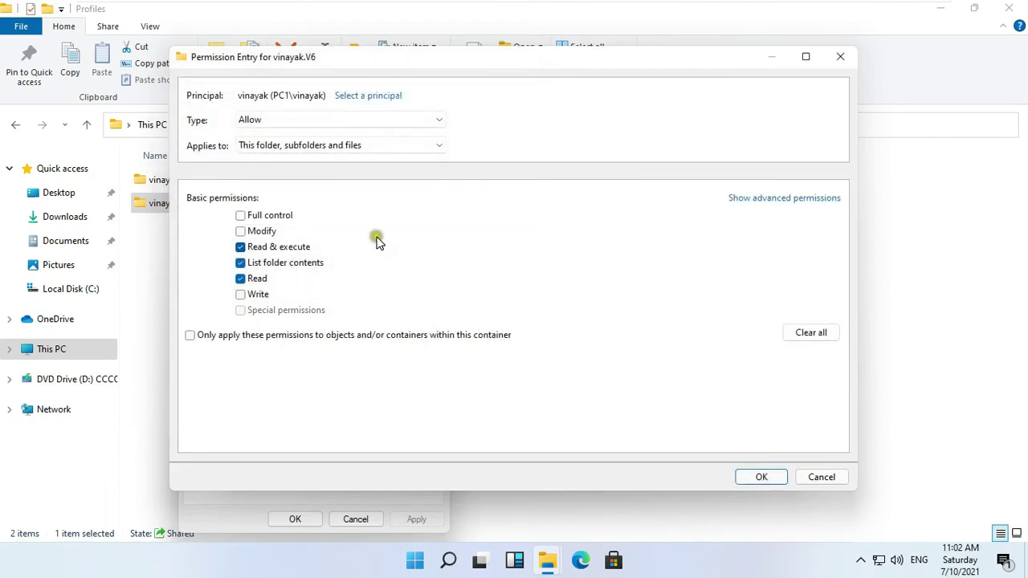
{"action": "left_click", "coordinate": [240, 216]}
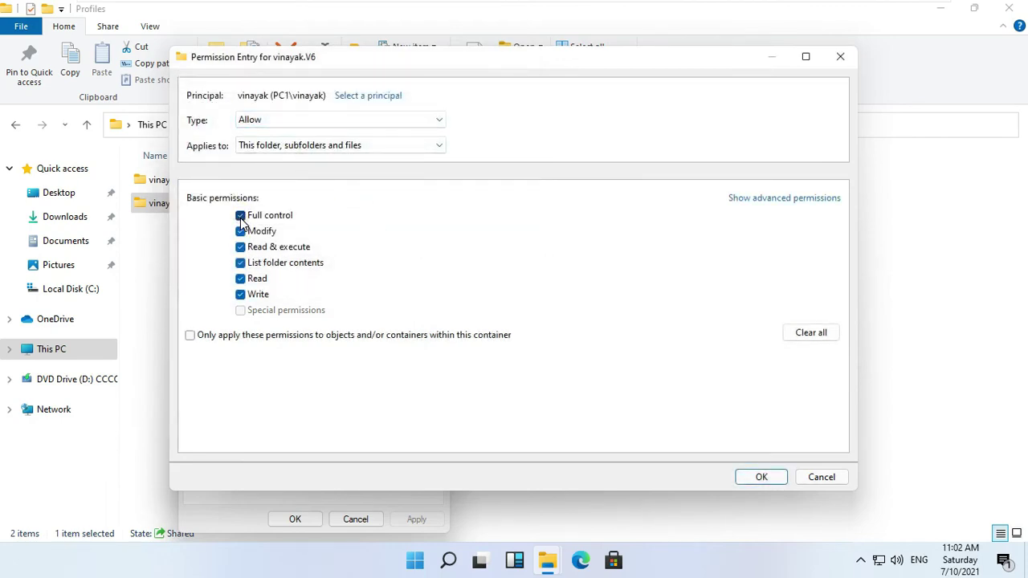
{"action": "left_click", "coordinate": [750, 479]}
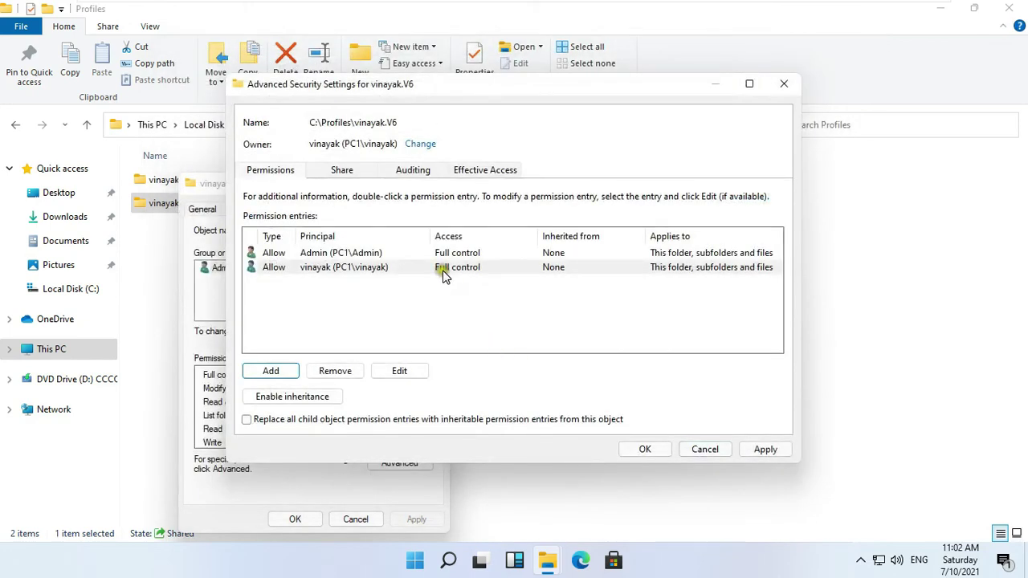
- Replace all child object permission entries and apply the change
{"action": "left_click", "coordinate": [507, 273]}
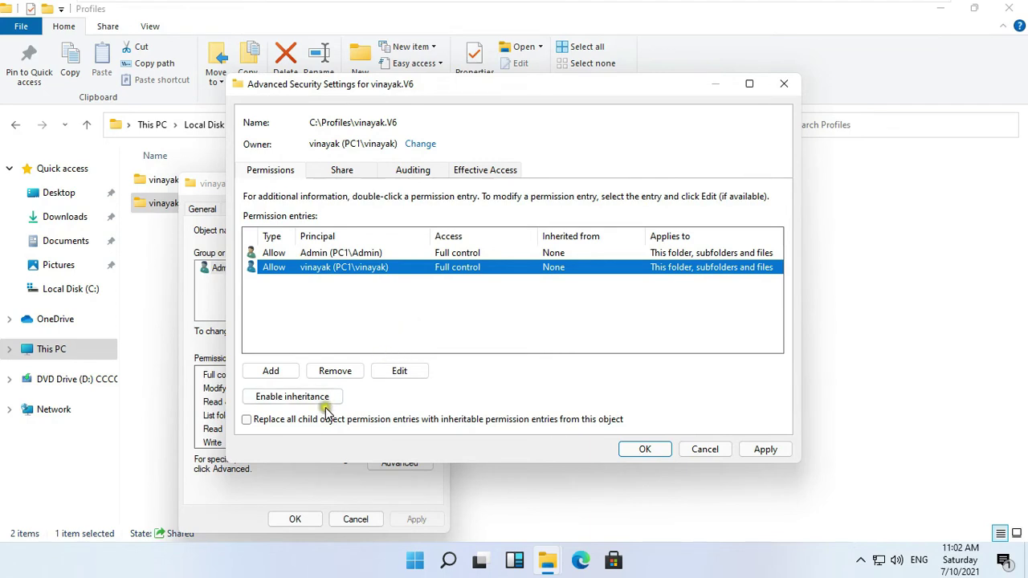
{"action": "left_click", "coordinate": [296, 424]}
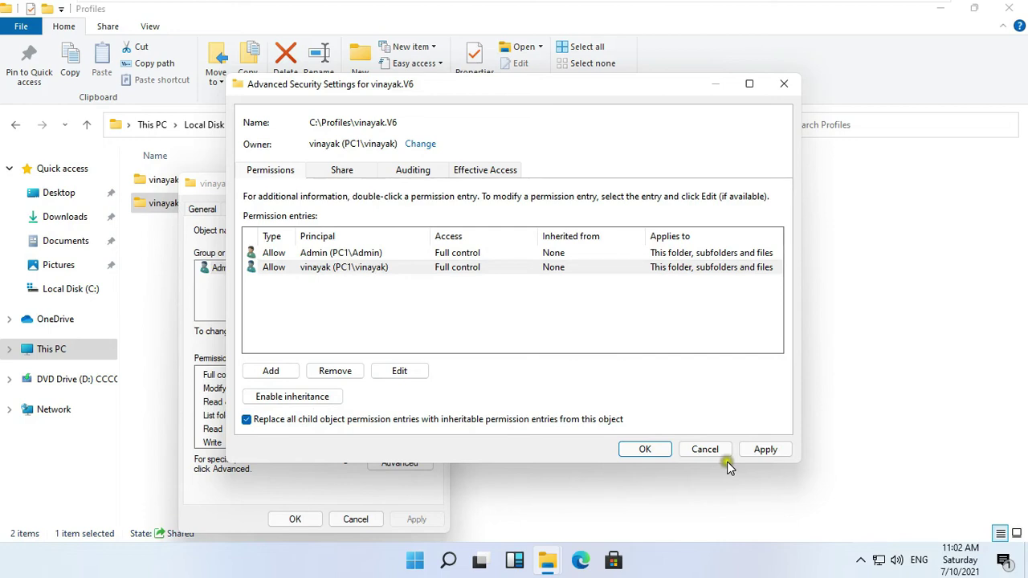
{"action": "left_click", "coordinate": [760, 454]}
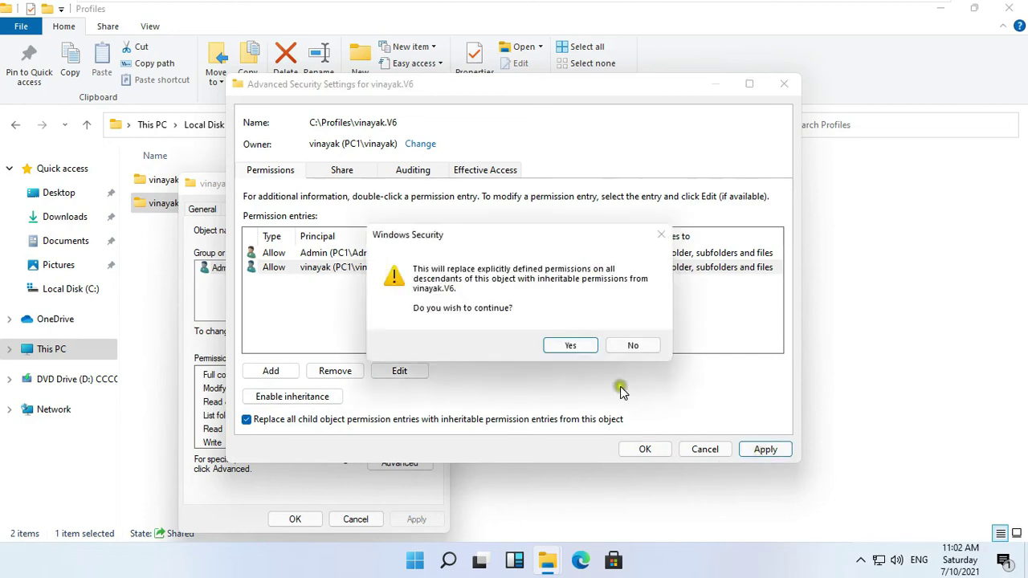
{"action": "left_click", "coordinate": [575, 347]}
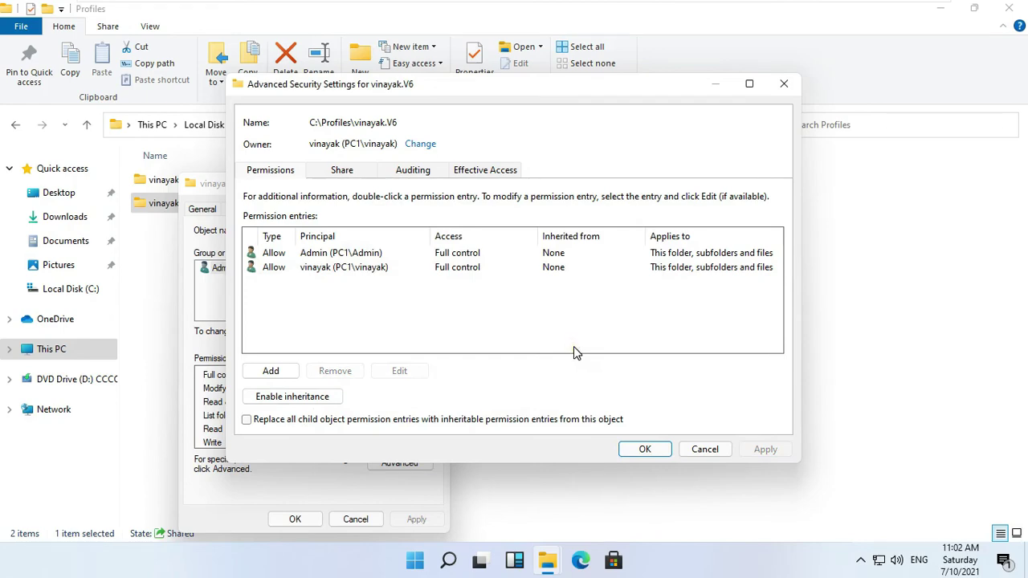
- Close the security dialogs, vinayak.V6 properties, and the Profiles window
{"action": "left_click", "coordinate": [649, 450]}
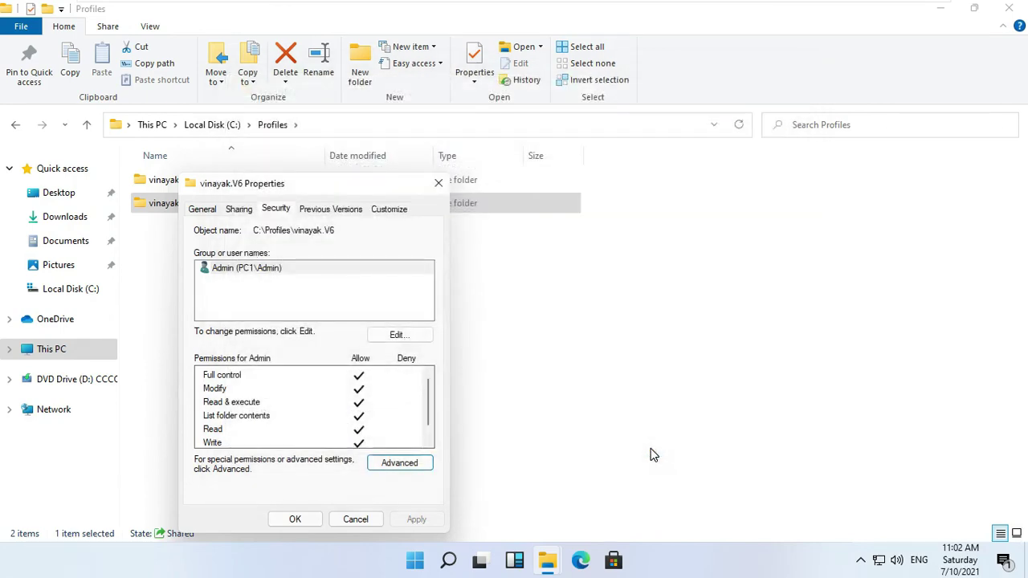
{"action": "left_click", "coordinate": [298, 520]}
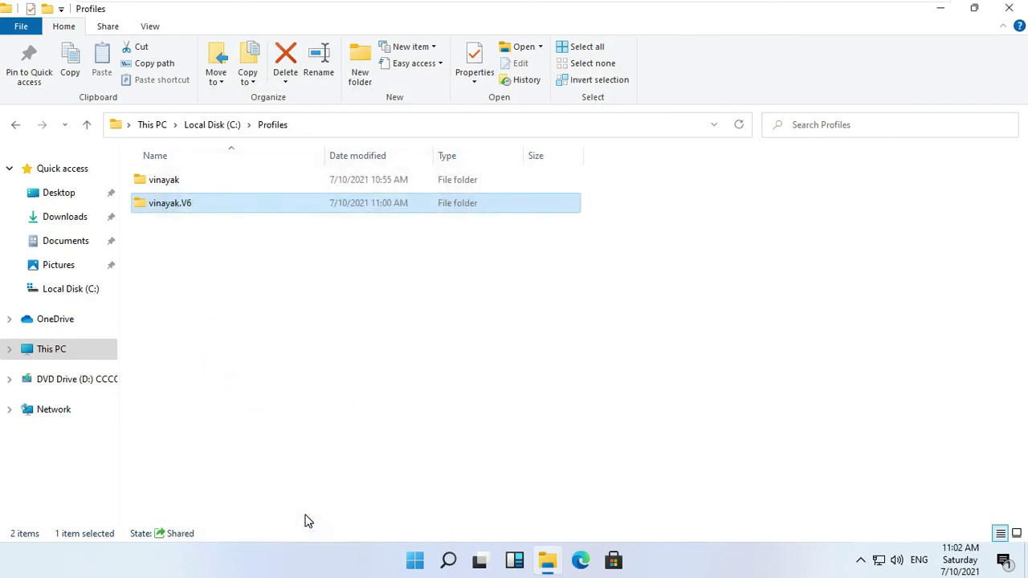
{"action": "left_click", "coordinate": [299, 389]}
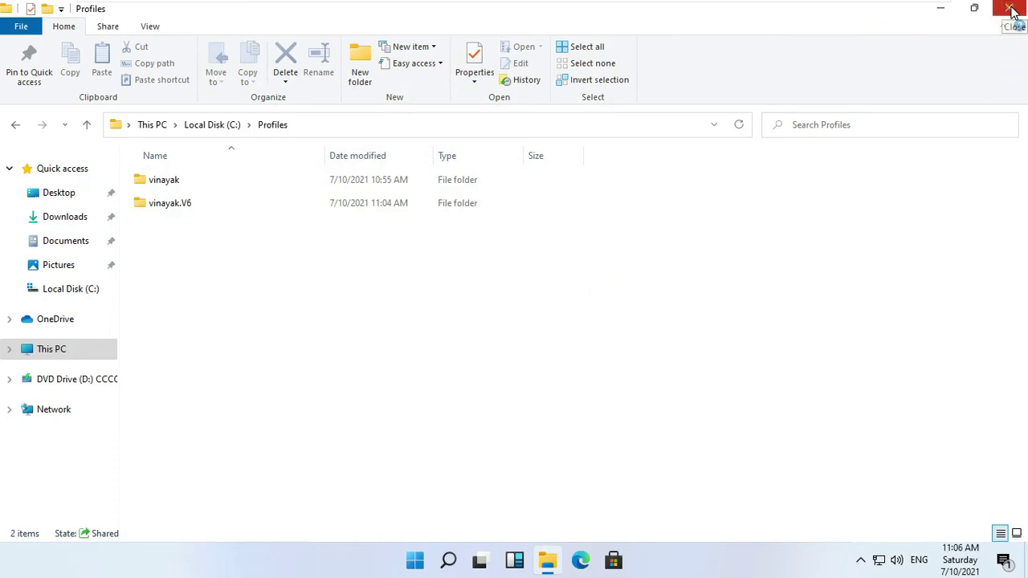
{"action": "left_click", "coordinate": [1011, 10]}
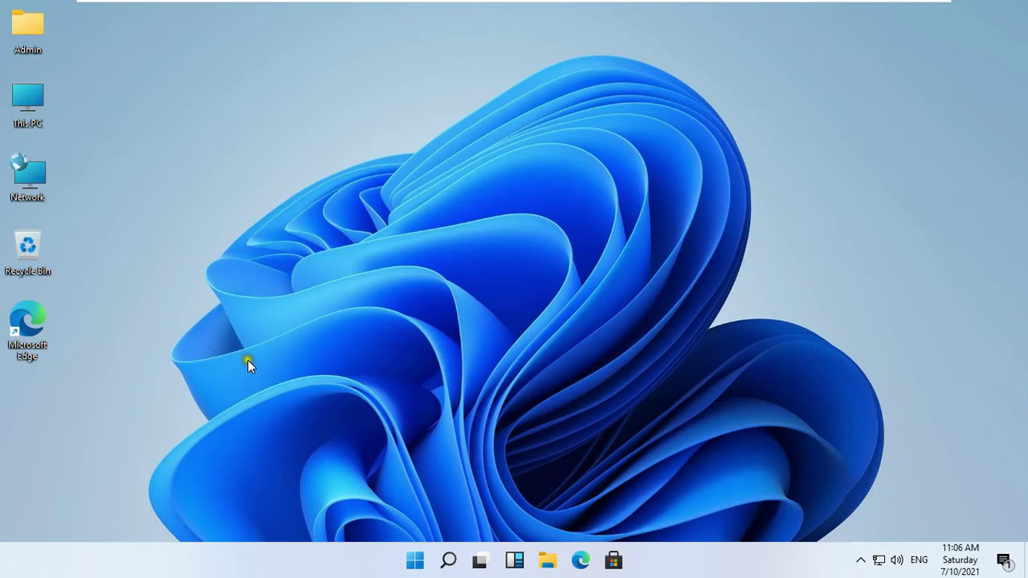
- Sign out of the Admin account from the Start quick menu
{"action": "right_click", "coordinate": [416, 560]}
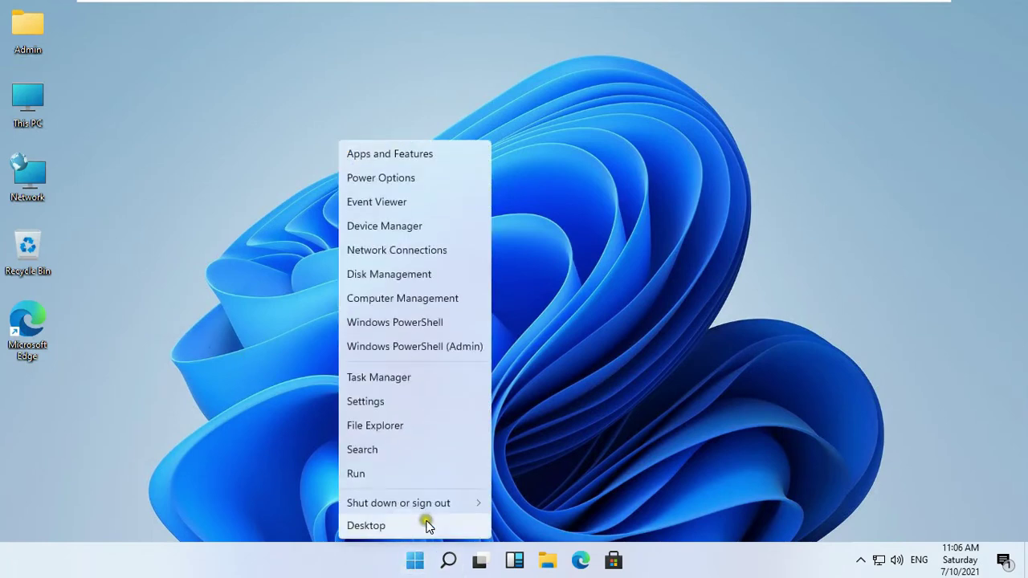
{"action": "mouse_move", "coordinate": [444, 505]}
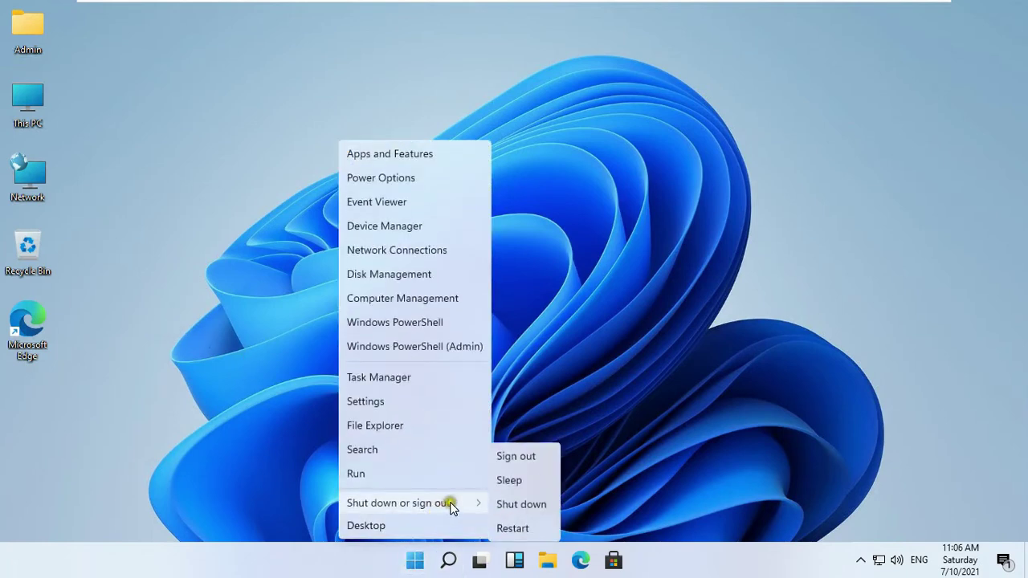
{"action": "left_click", "coordinate": [513, 457]}
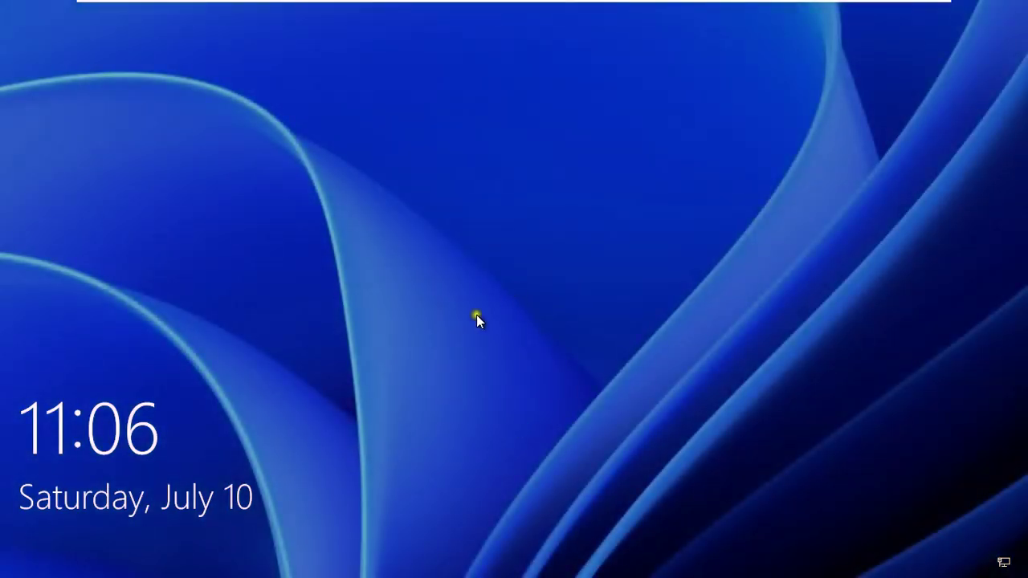
- Sign in as vinayak with the account password and open This PC's Properties
{"action": "left_click", "coordinate": [477, 317]}
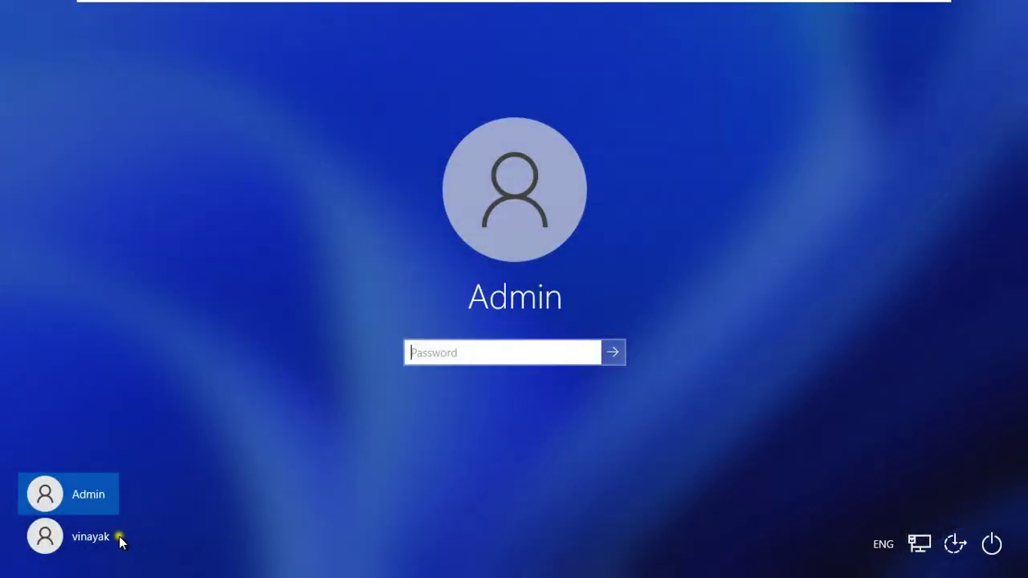
{"action": "left_click", "coordinate": [118, 536]}
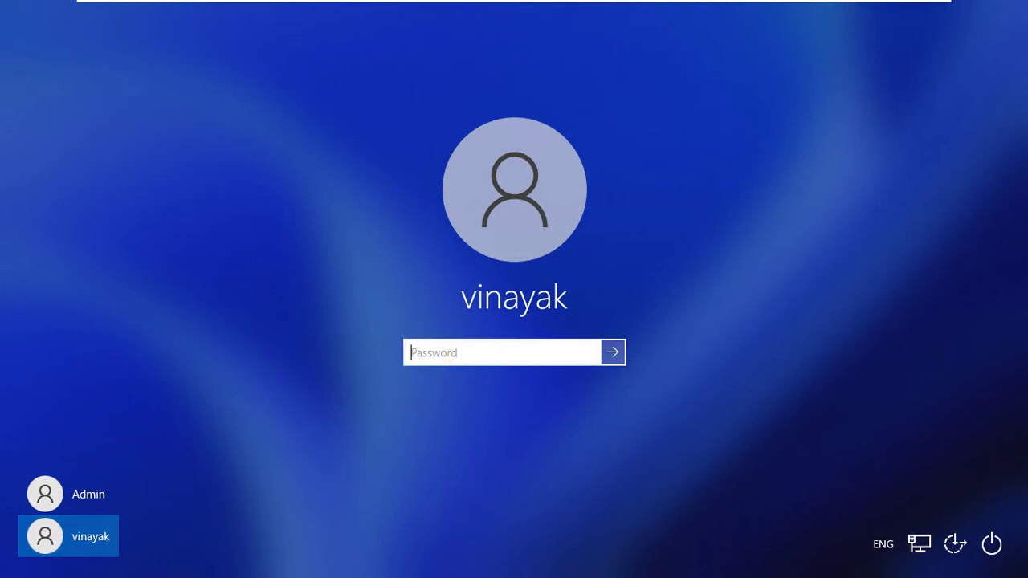
{"action": "type", "text": "1234567"}
{"action": "key", "text": "Return"}
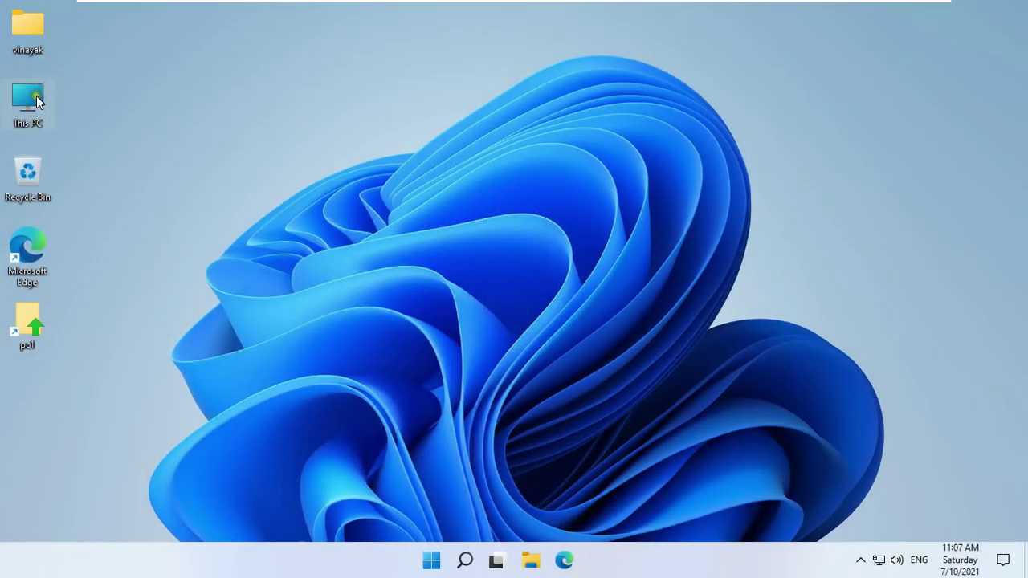
{"action": "right_click", "coordinate": [50, 93]}
{"action": "left_click", "coordinate": [99, 271]}
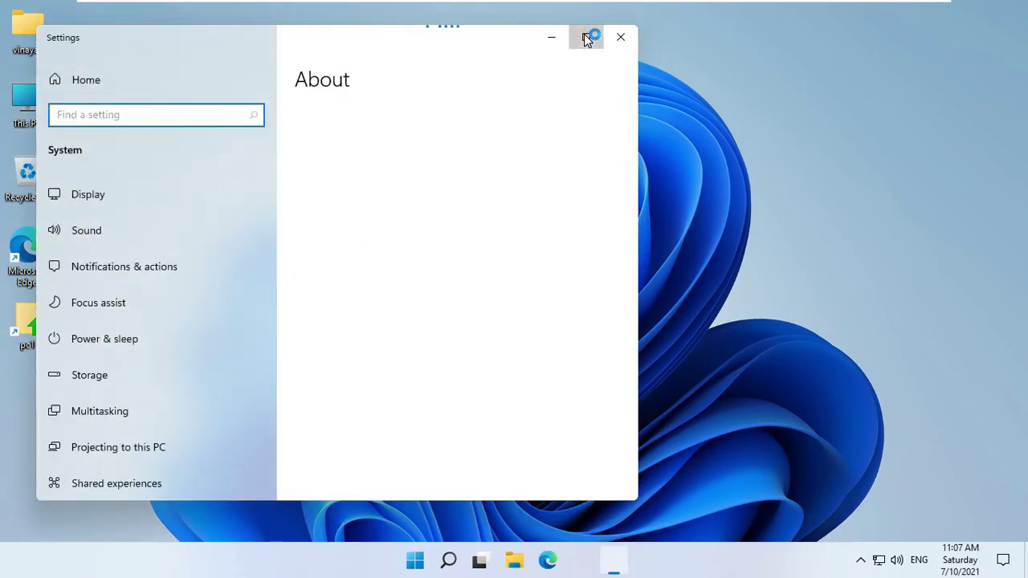
- Open Advanced system settings, elevating with the administrator password
{"action": "left_click", "coordinate": [585, 36]}
{"action": "left_click", "coordinate": [882, 229]}
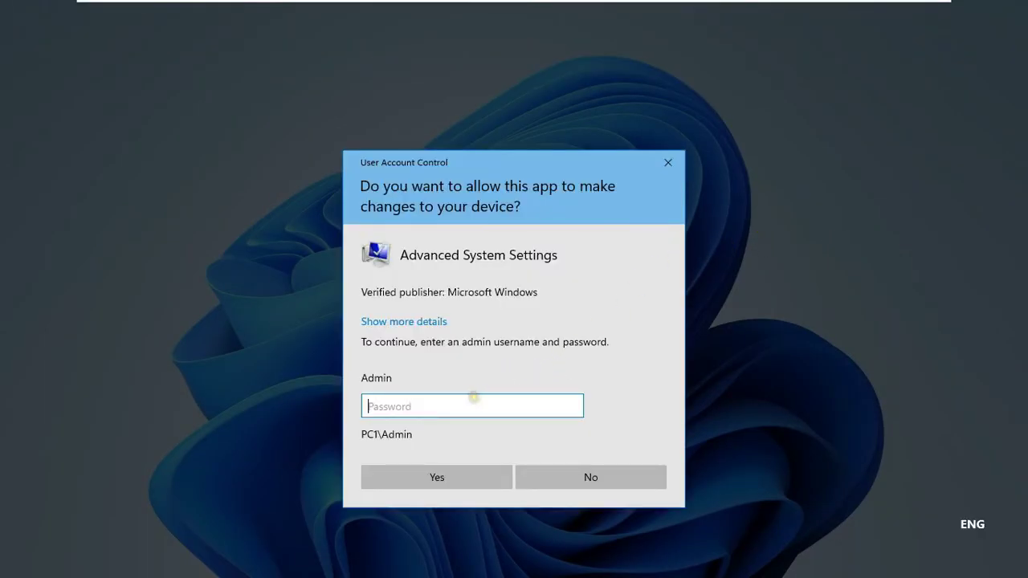
{"action": "type", "text": "***"}
{"action": "key", "text": "Return"}
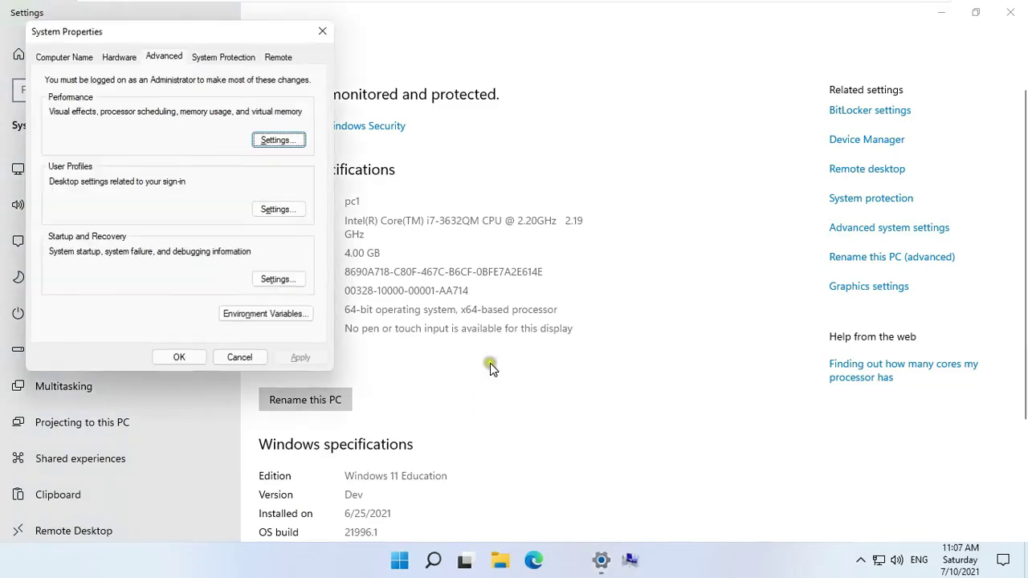
- Check in User Profiles that PC1\vinayak's profile type is Mandatory
{"action": "left_click", "coordinate": [277, 212]}
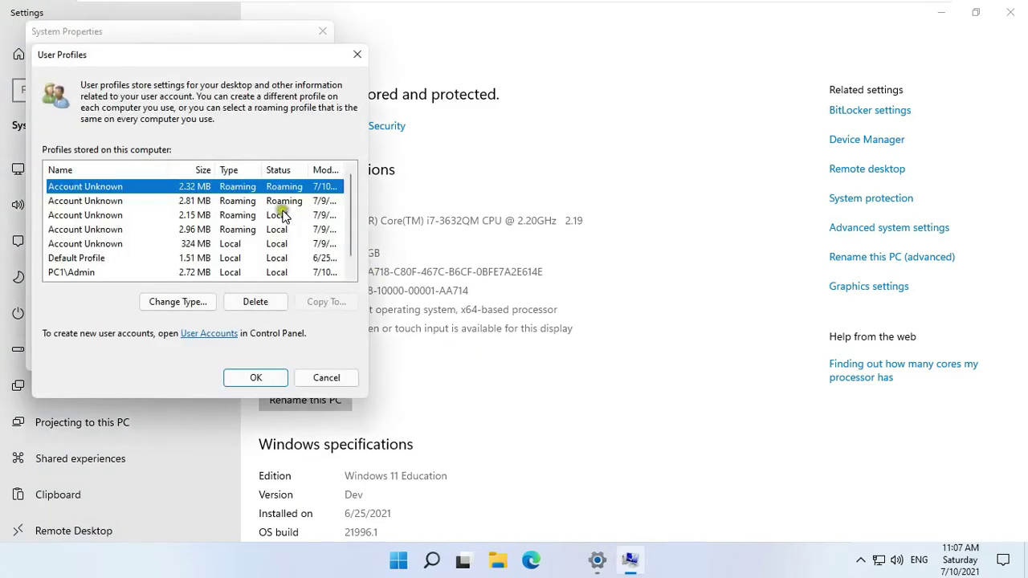
{"action": "scroll", "coordinate": [354, 215], "scroll_direction": "down", "scroll_amount": 1}
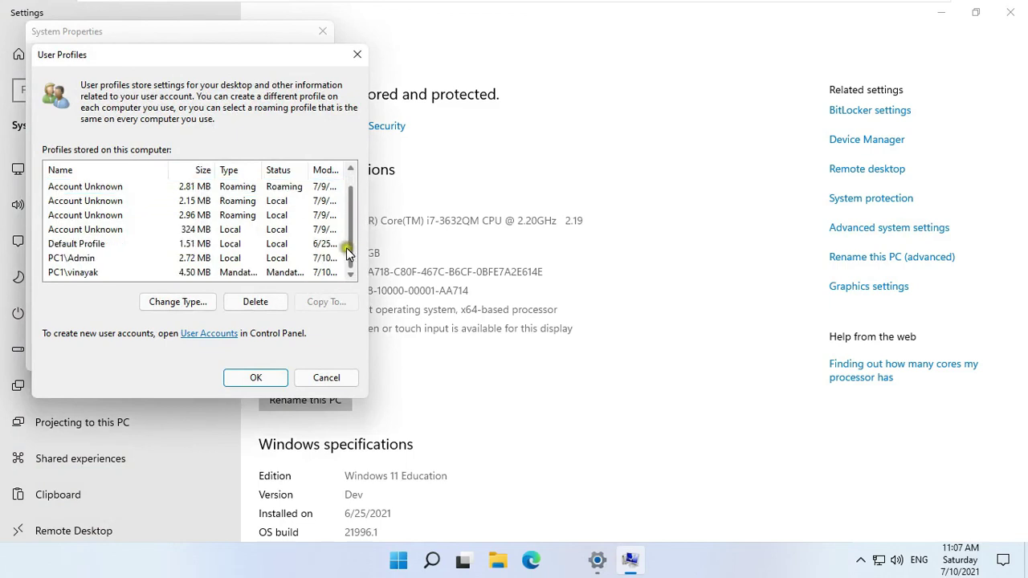
{"action": "left_click", "coordinate": [185, 273]}
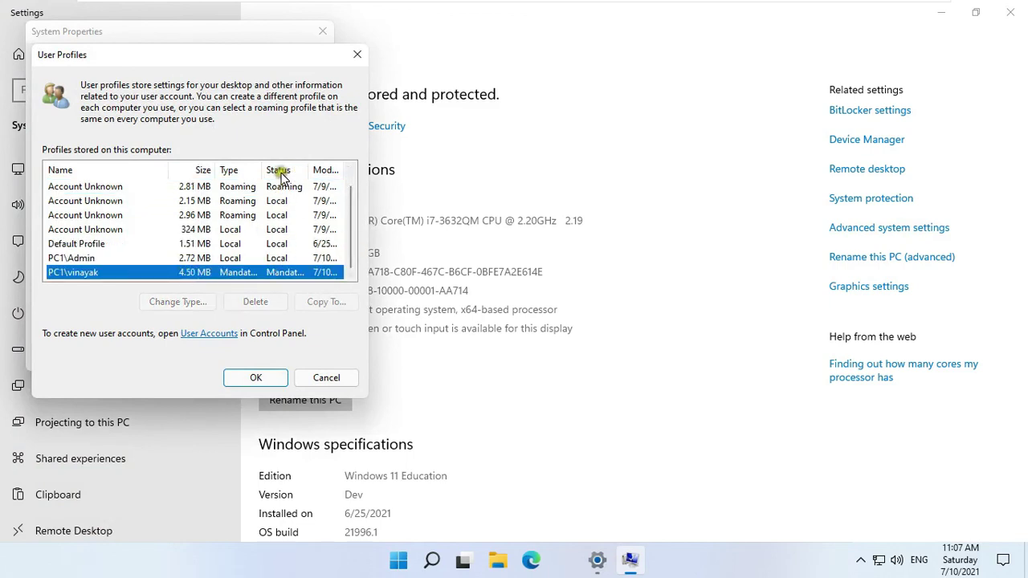
{"action": "left_click_drag", "start_coordinate": [261, 169], "coordinate": [302, 170]}
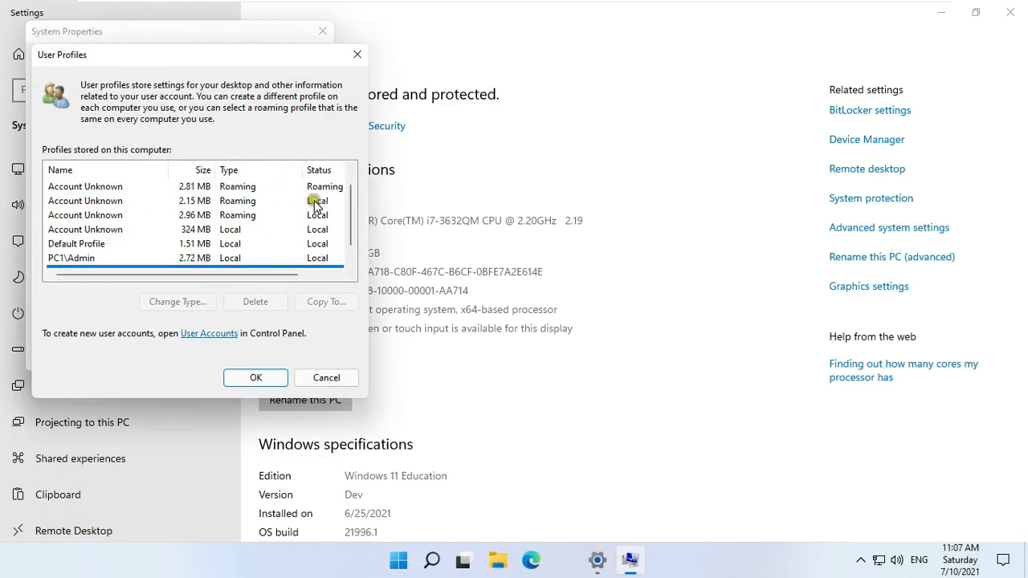
{"action": "left_click", "coordinate": [351, 260]}
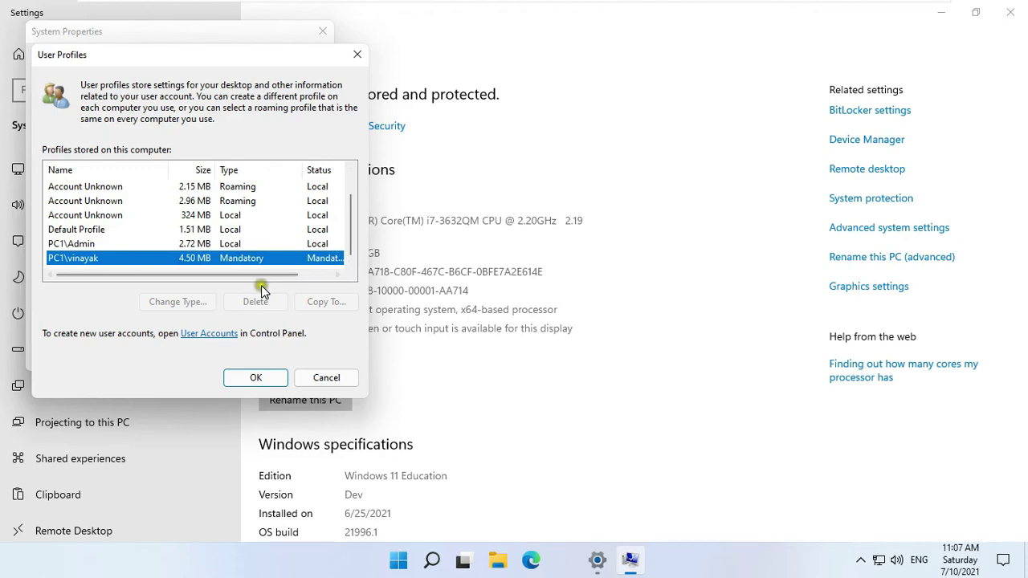
- Close User Profiles, System Properties, and Settings
{"action": "left_click", "coordinate": [249, 383]}
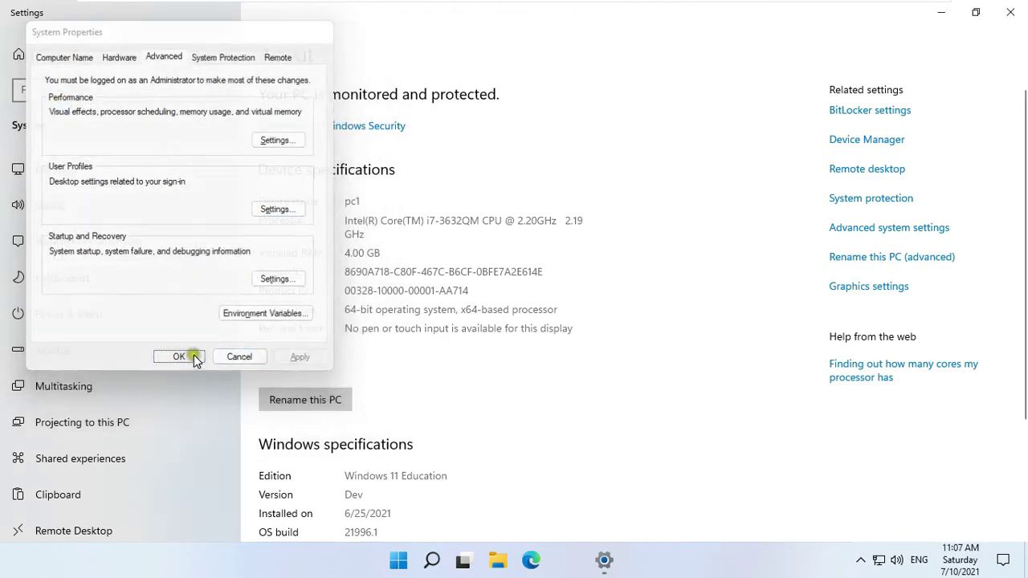
{"action": "left_click", "coordinate": [190, 358]}
{"action": "left_click", "coordinate": [1010, 12]}
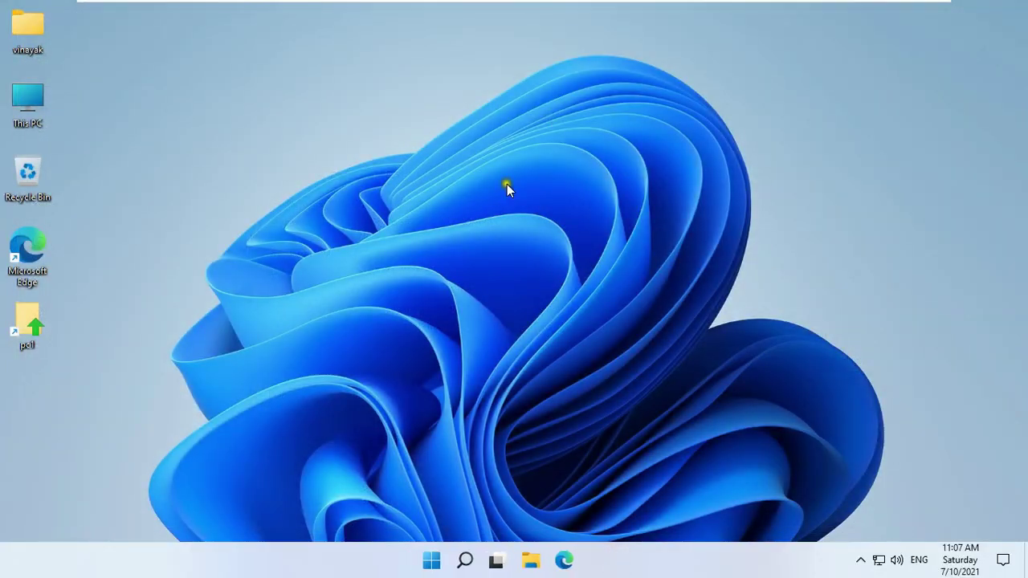
- Permanently delete the pc1 desktop shortcut and confirm the Recycle Bin is empty
{"action": "left_click_drag", "start_coordinate": [83, 312], "coordinate": [4, 363]}
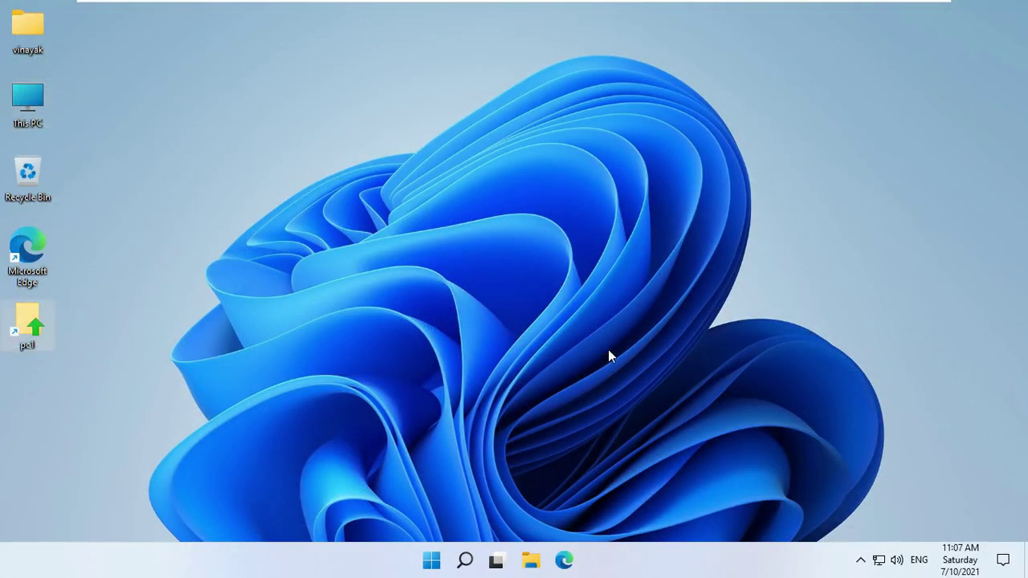
{"action": "key", "text": "shift+Delete"}
{"action": "key", "text": "Return"}
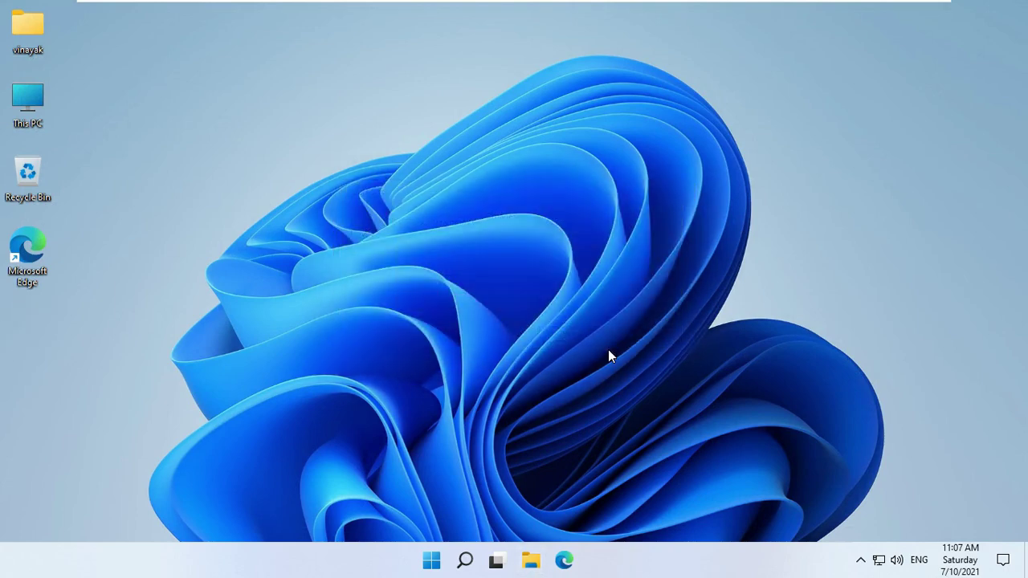
{"action": "double_click", "coordinate": [34, 178]}
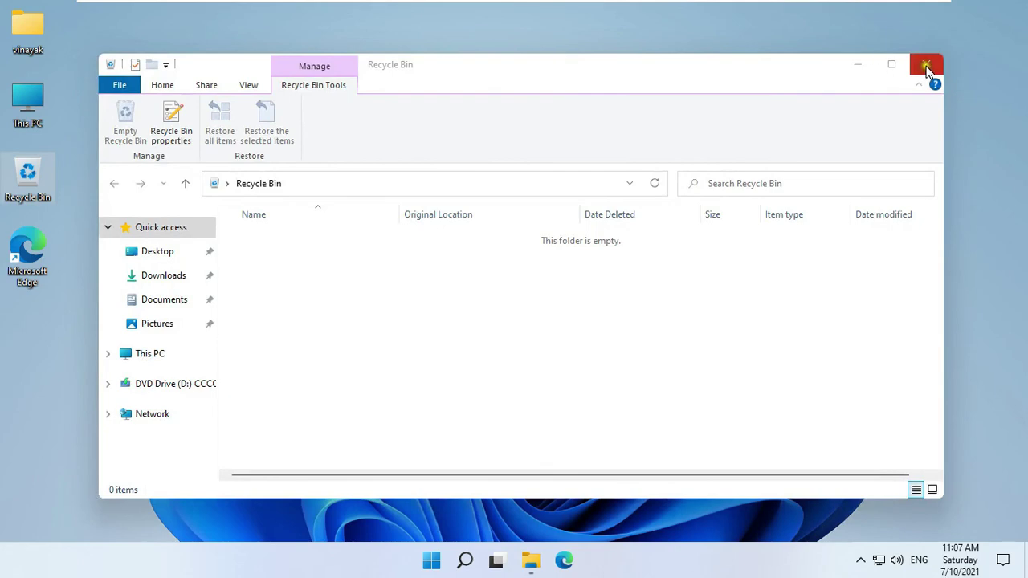
{"action": "left_click", "coordinate": [926, 64]}
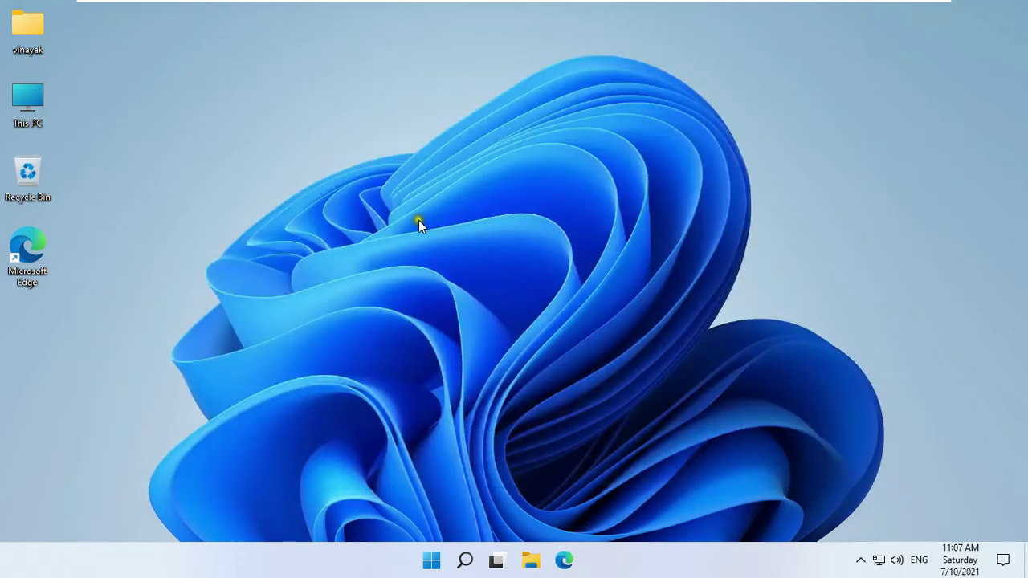
- Sign out of the vinayak session
{"action": "right_click", "coordinate": [432, 559]}
{"action": "mouse_move", "coordinate": [455, 506]}
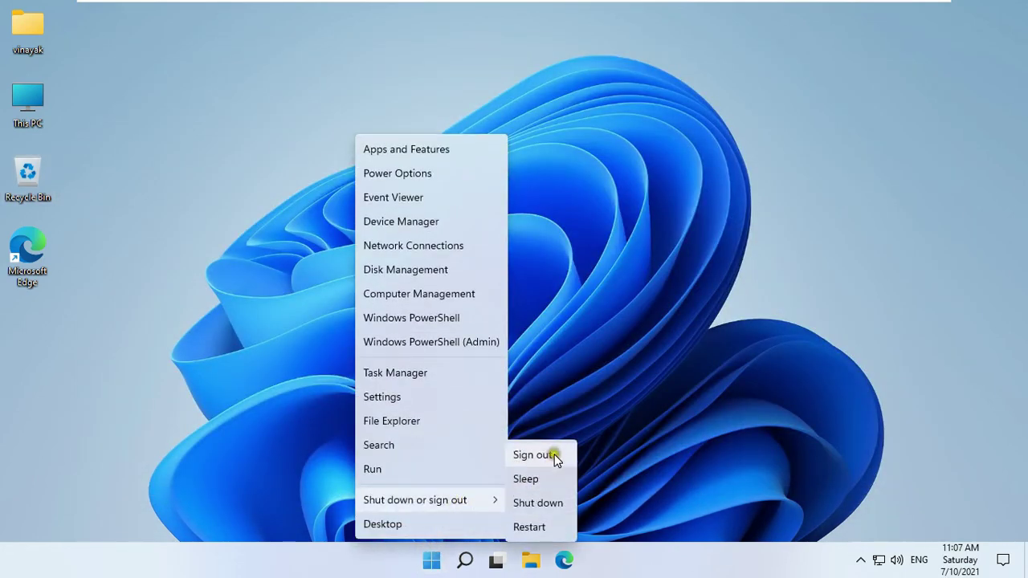
{"action": "left_click", "coordinate": [554, 452]}
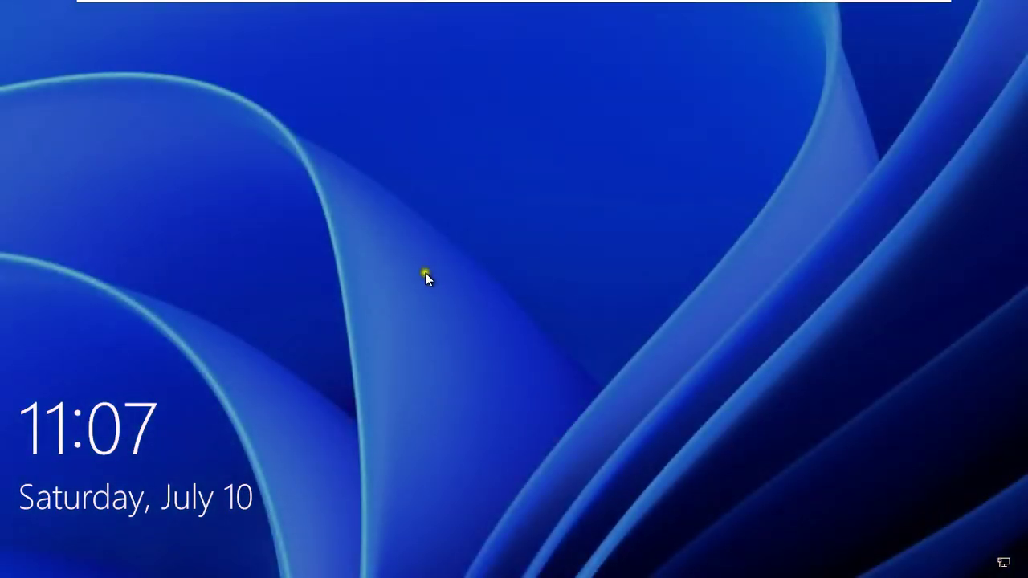
- Sign back in as vinayak by entering the account password at the lock screen
{"action": "left_click", "coordinate": [425, 275]}
{"action": "type", "text": "•"}
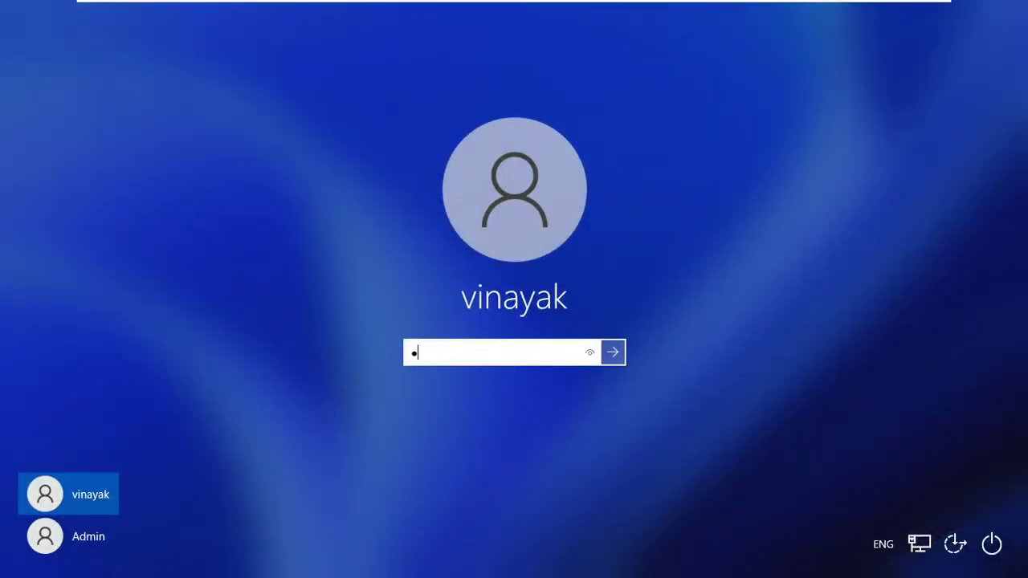
{"action": "type", "text": "••••••"}
{"action": "key", "text": "Return"}
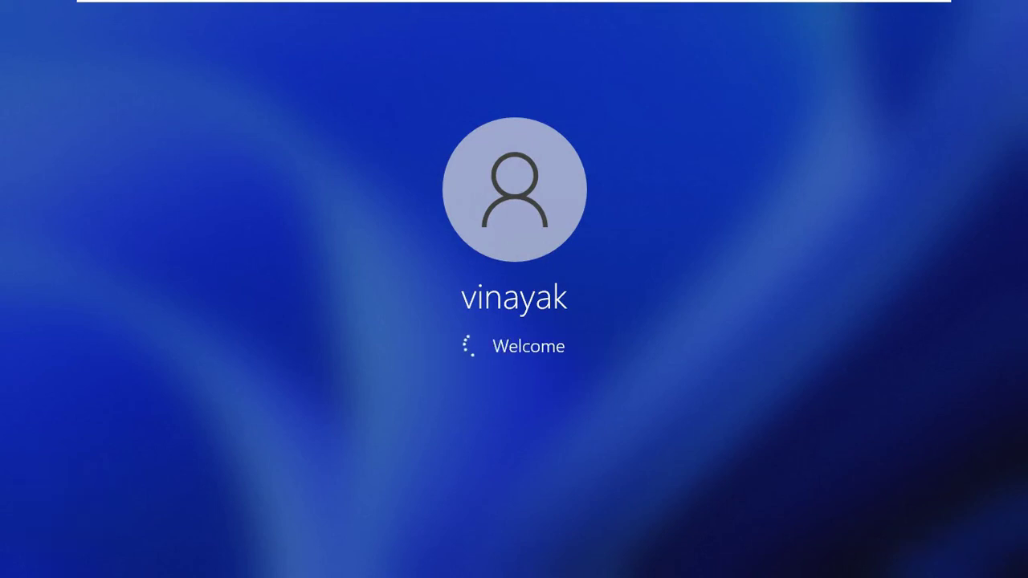